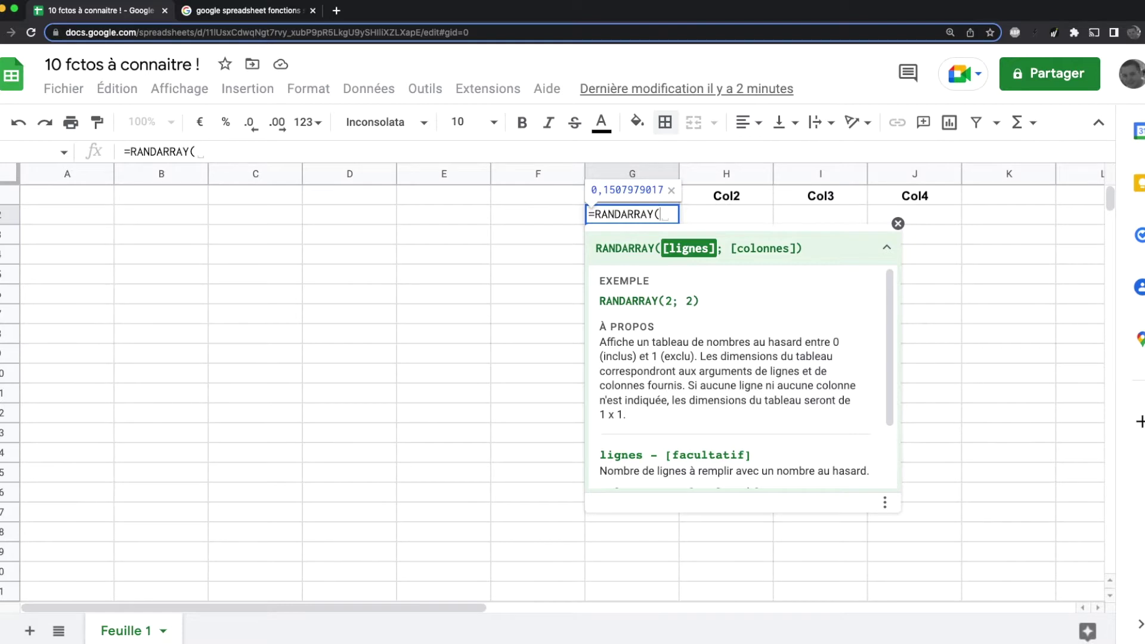
Step: Complete =RANDARRAY(20;4) in G2 to fill 20 rows by 4 columns with random decimals
text(; )
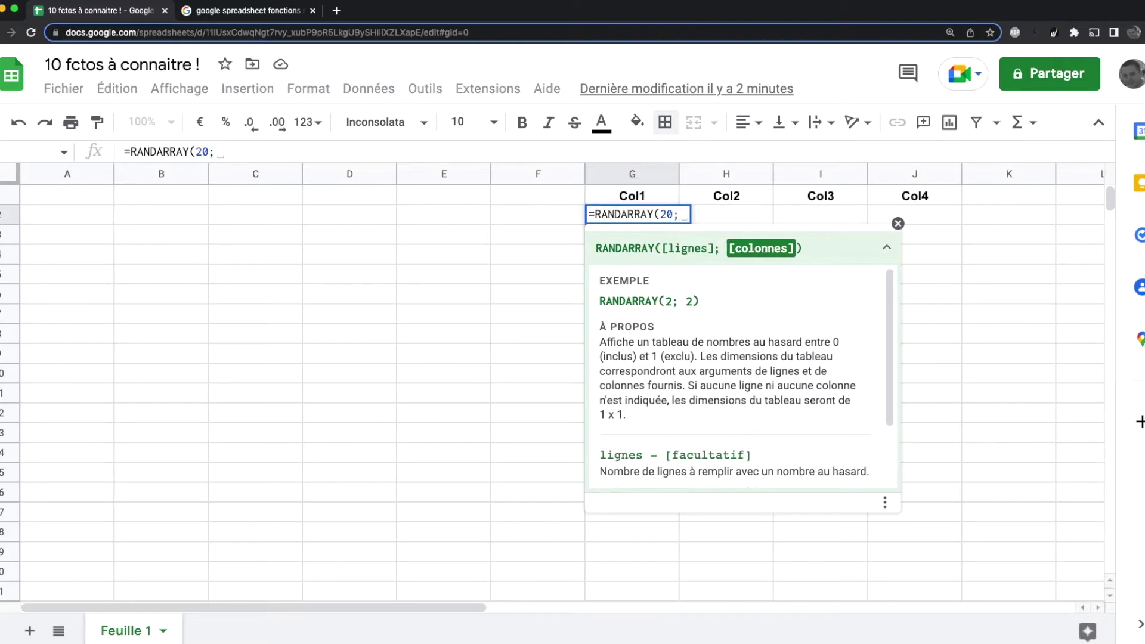
text(4)
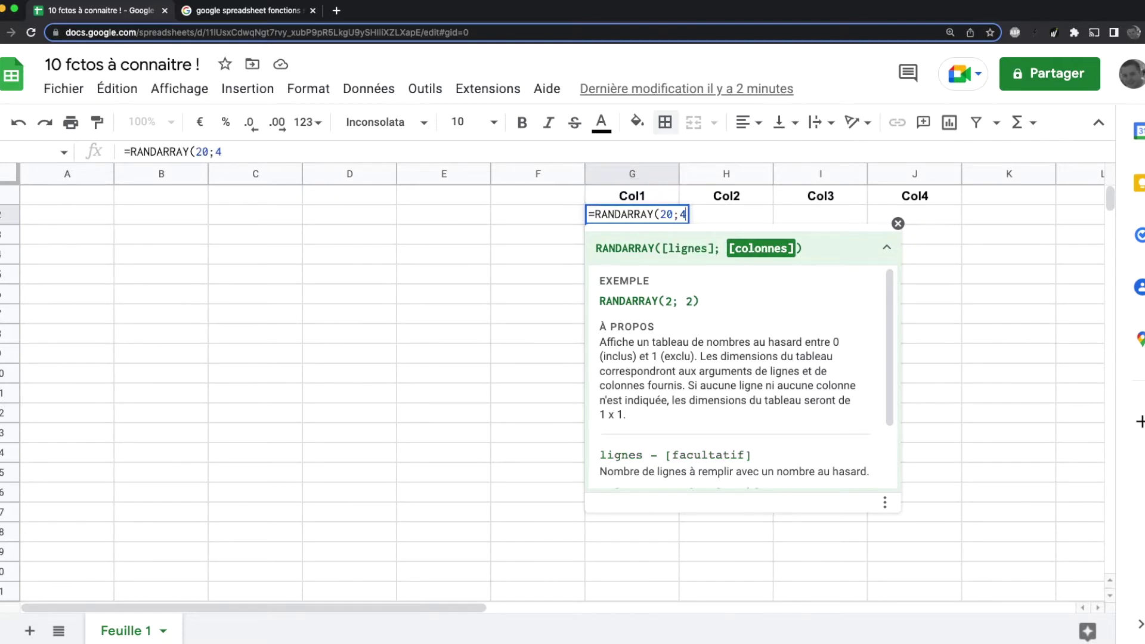
key(Return)
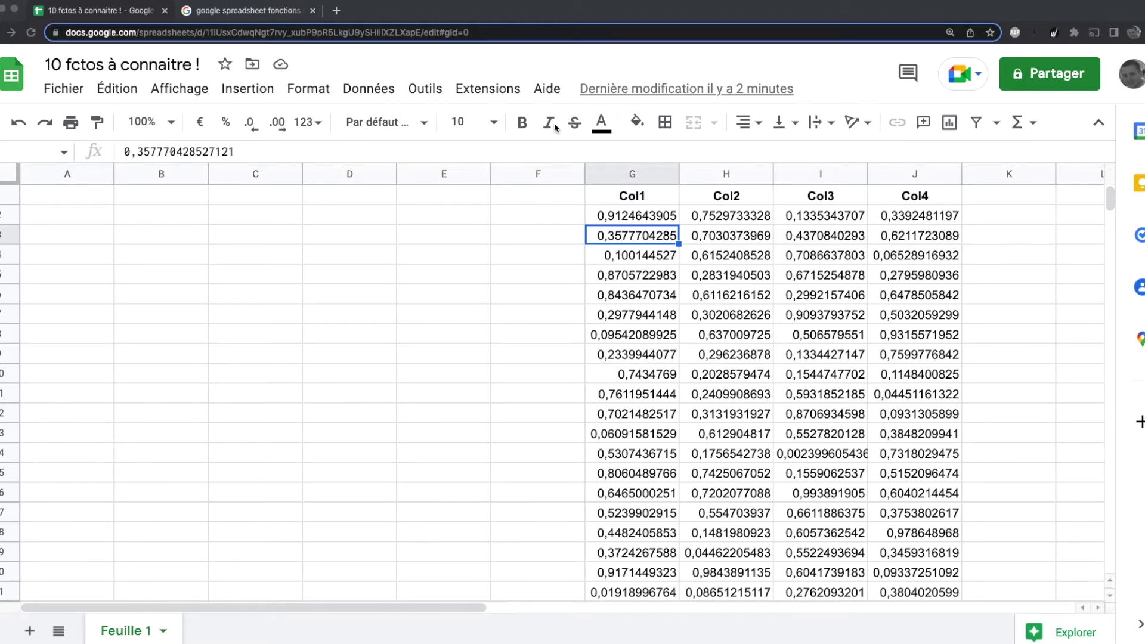
Step: Insert an empty row above row 2, directly under the Col1–Col4 headers
click(4, 215)
right_click(2, 215)
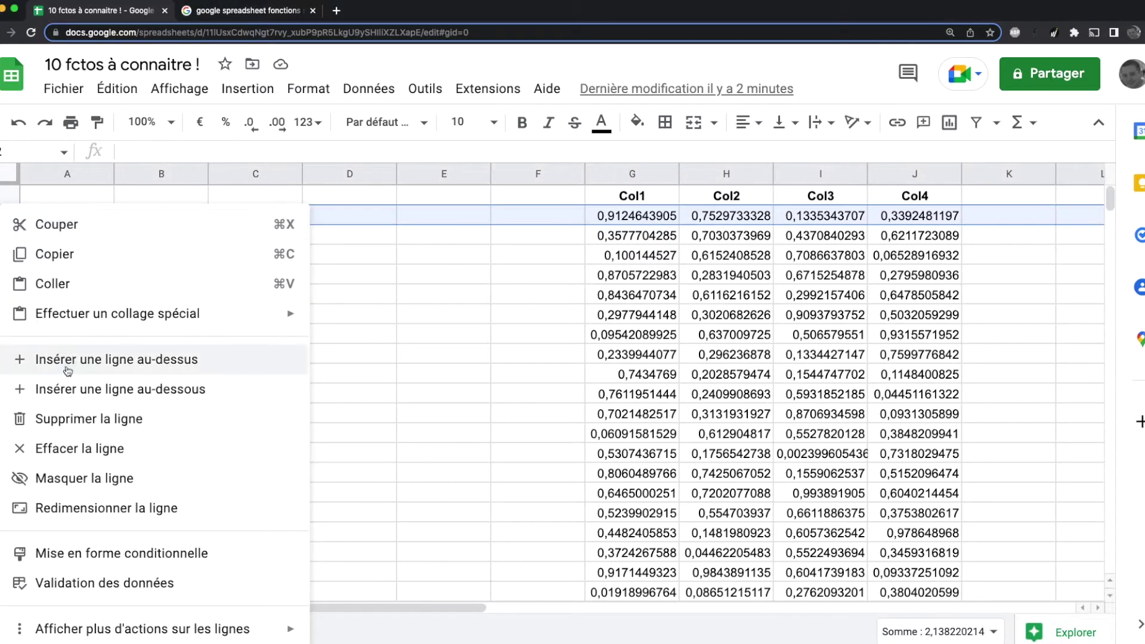
click(256, 374)
click(537, 375)
Step: Enter =SPARKLINE(G3:G22) in G2 to chart Col1's random values
click(649, 216)
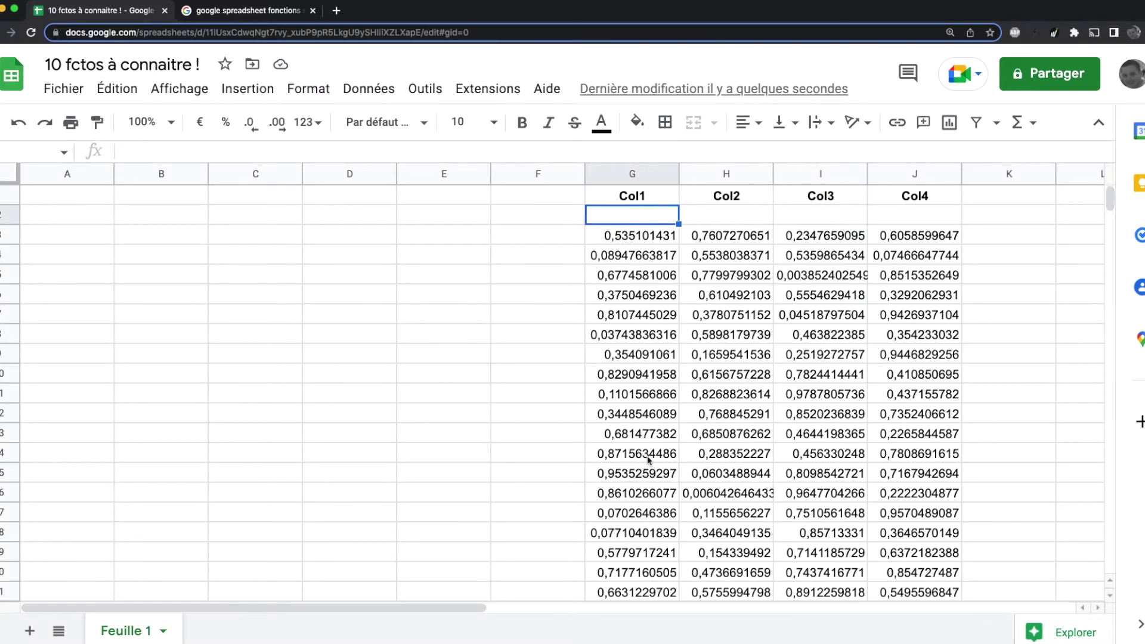
text(=)
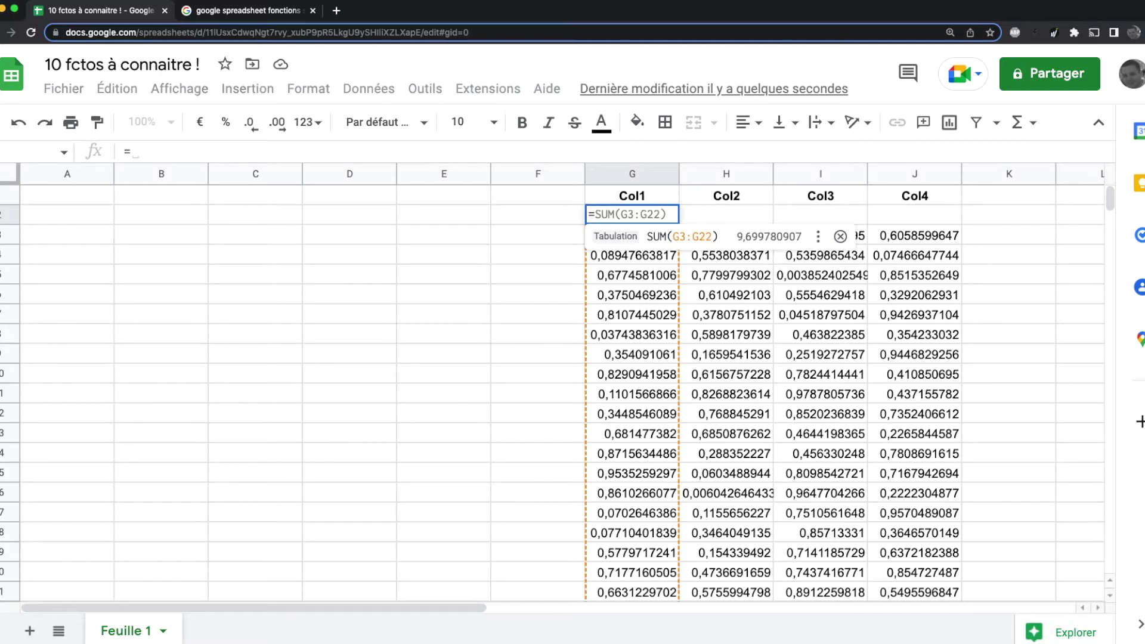
text(sp)
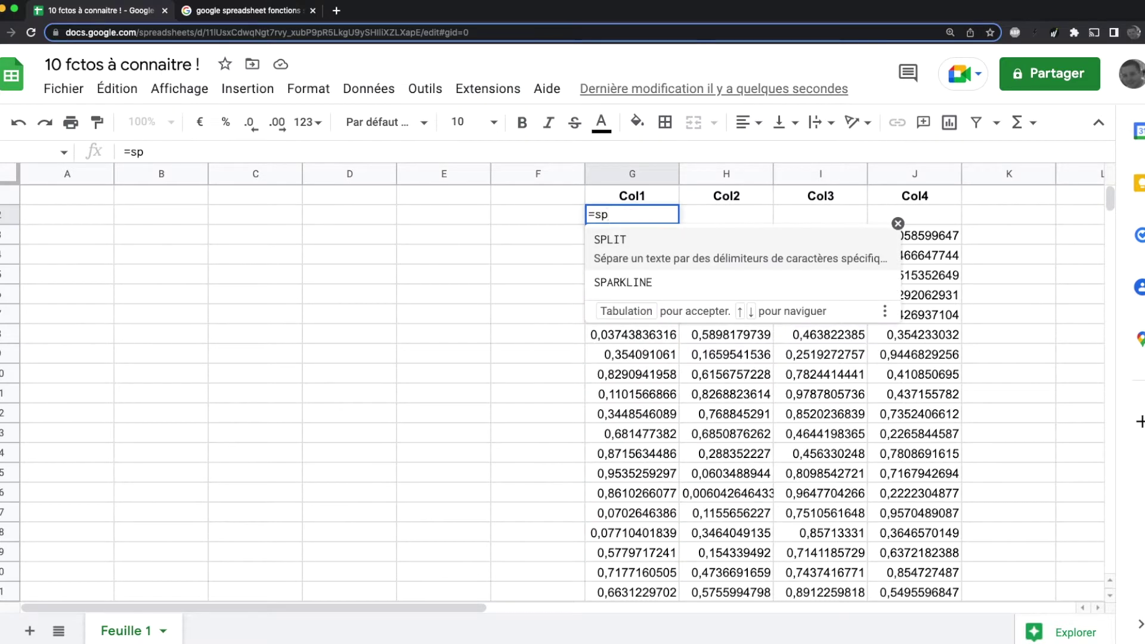
key(Down)
key(Tab)
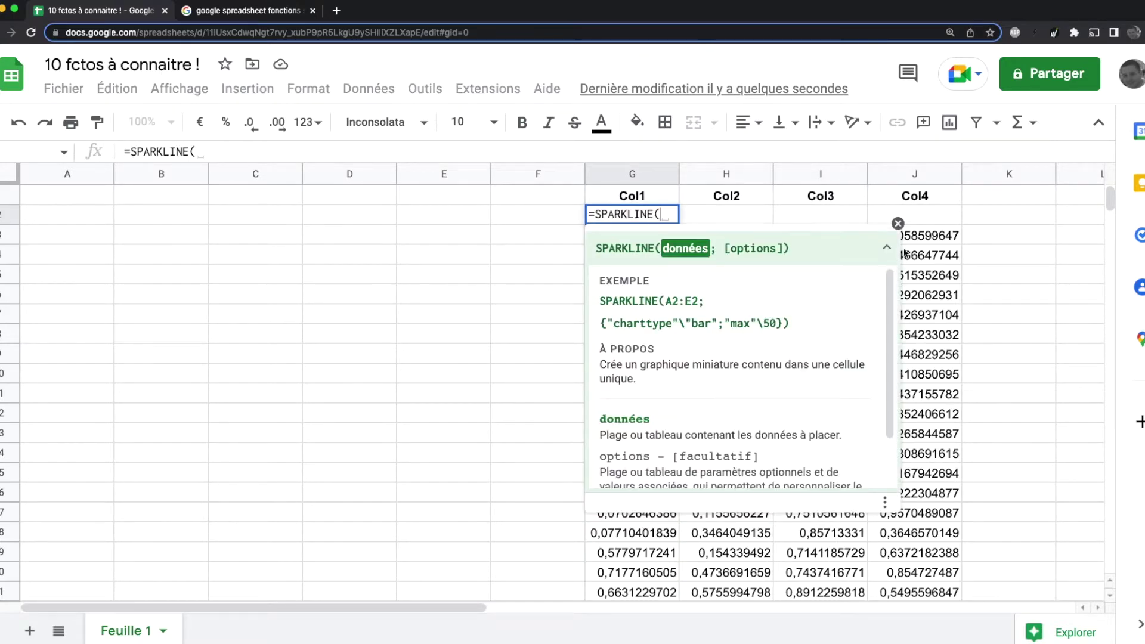
click(887, 248)
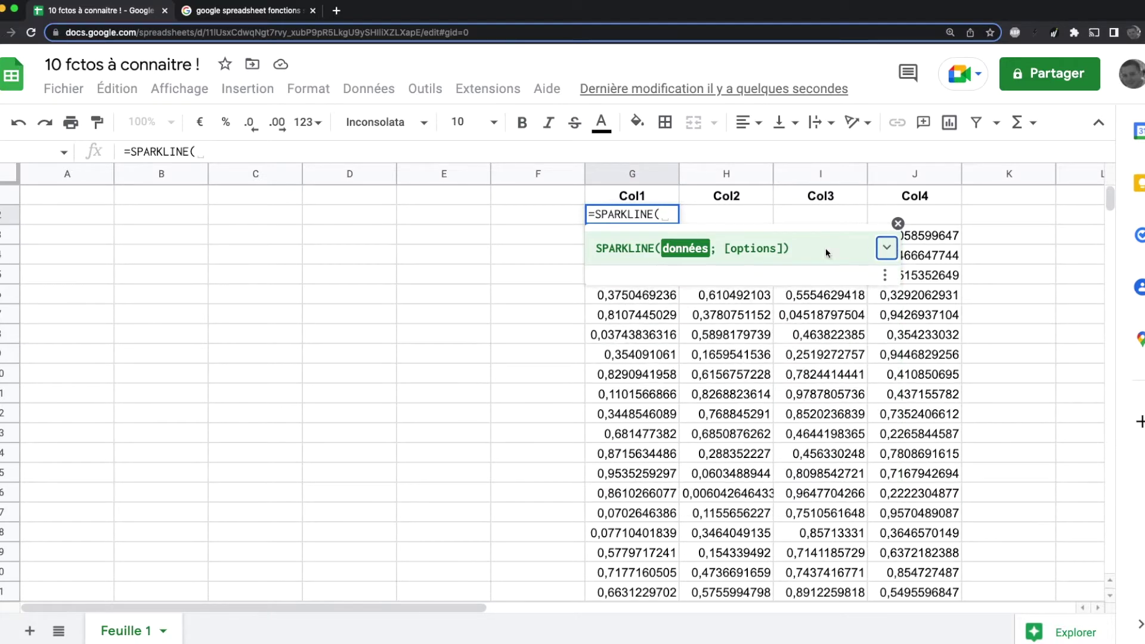
click(898, 223)
click(626, 238)
drag(625, 237, 629, 452)
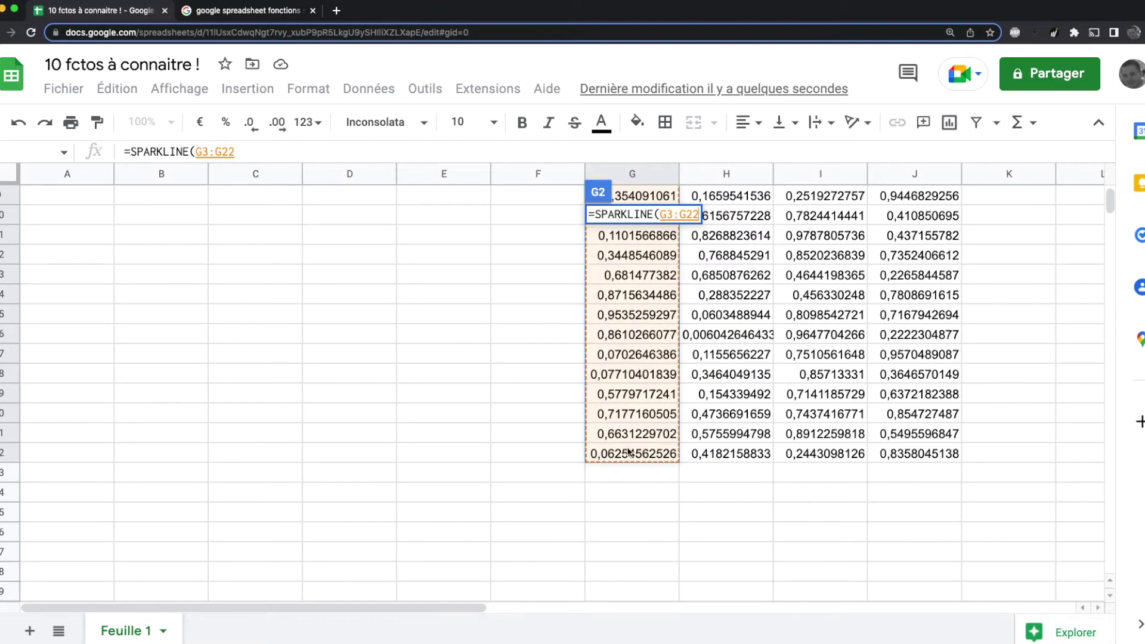
key(Return)
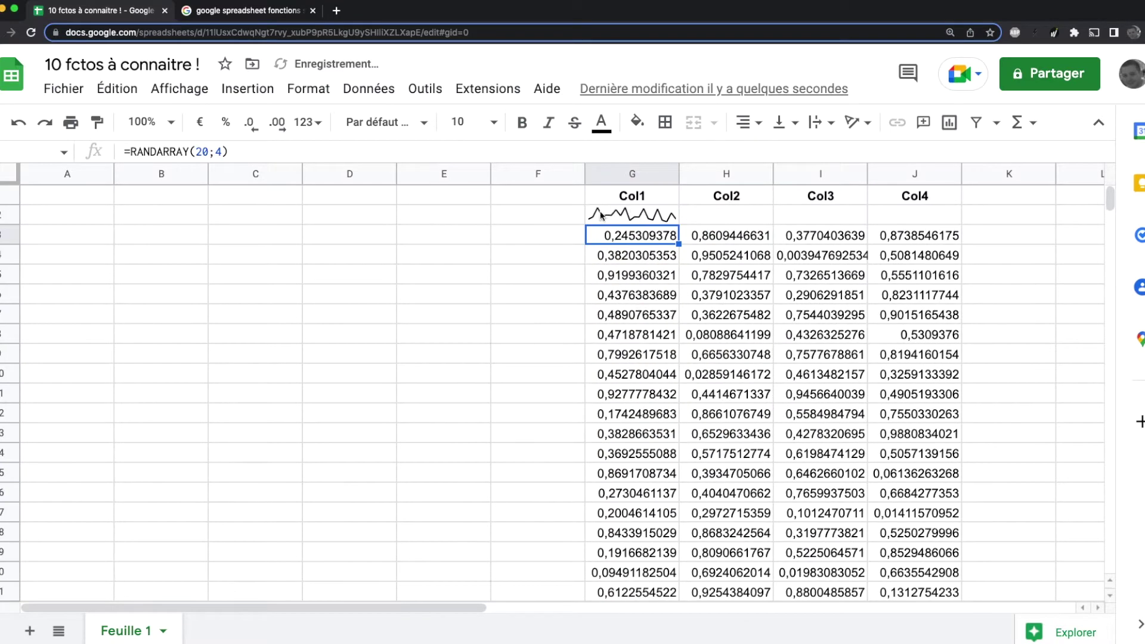
Step: Copy the G2 sparkline across to J2 for Col2 through Col4
click(650, 219)
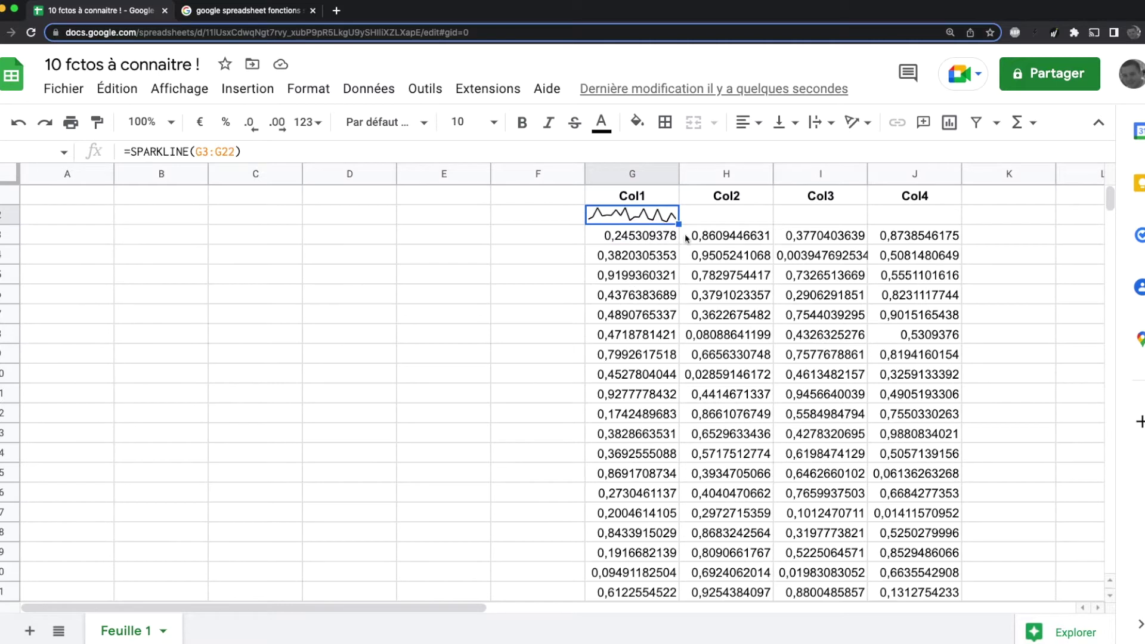
drag(679, 224, 913, 223)
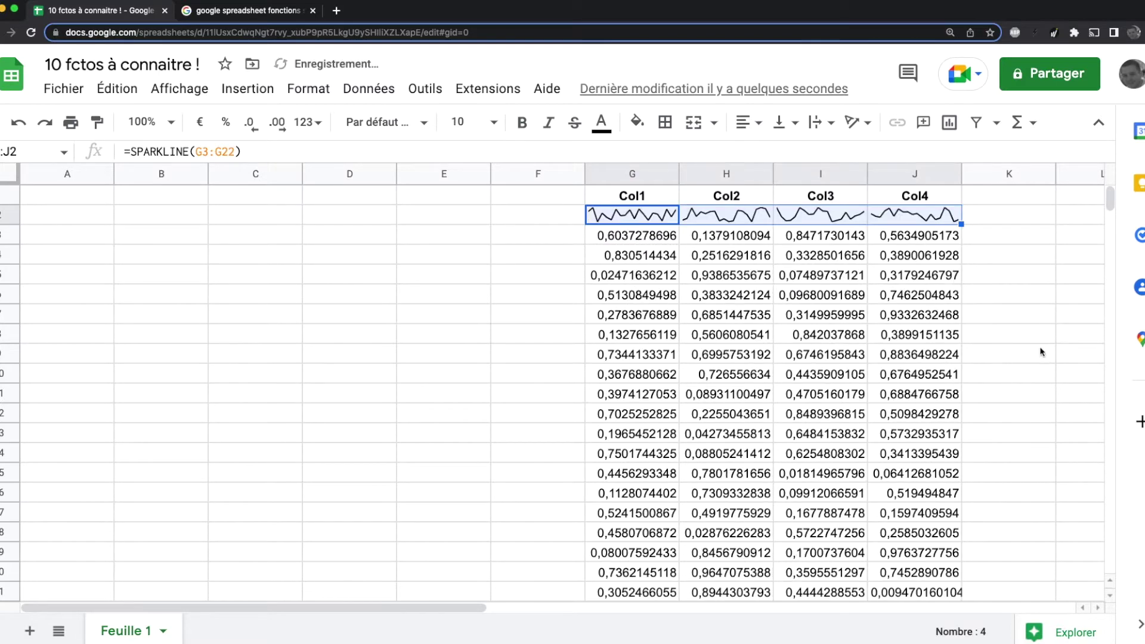
click(1038, 337)
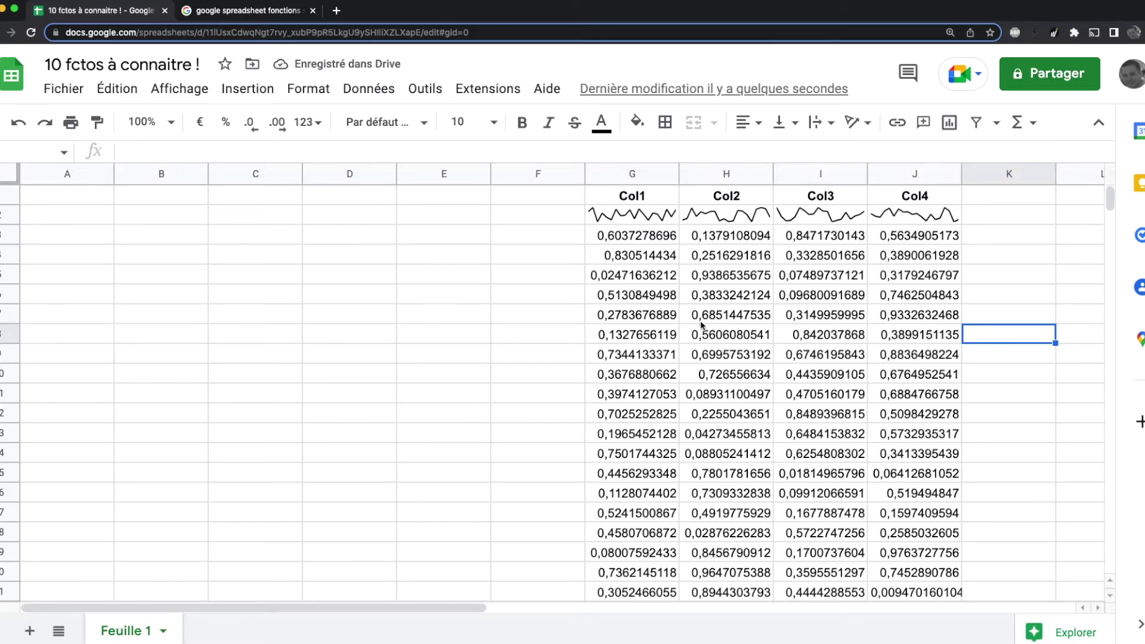
Step: Give the G2:J2 sparkline cells a light-blue background and a blue text colour
drag(636, 216, 931, 216)
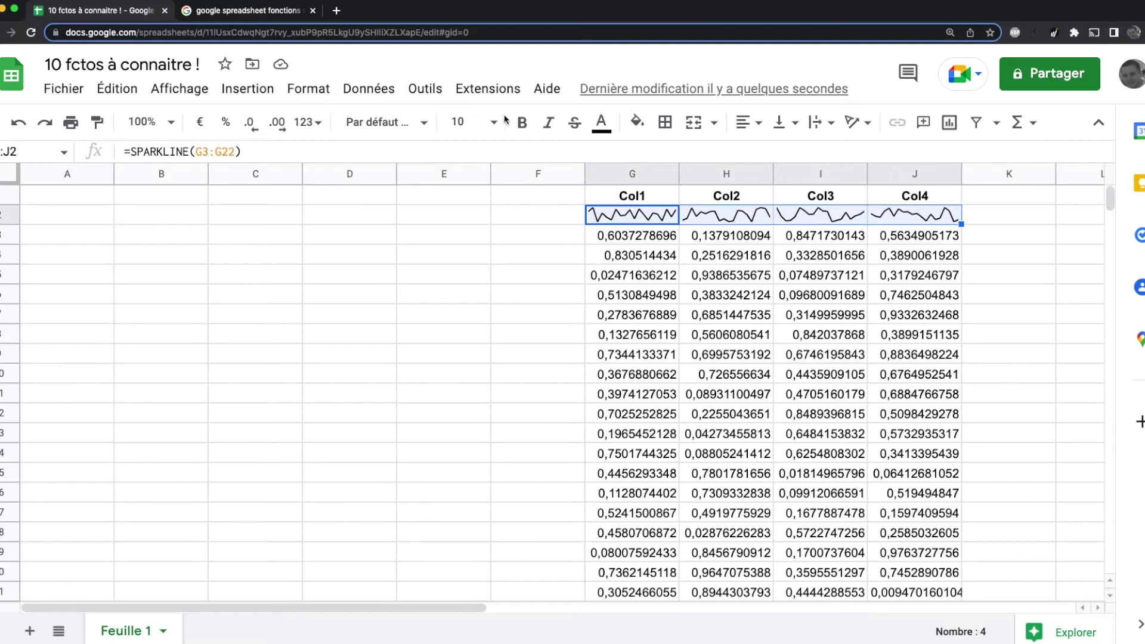
click(639, 125)
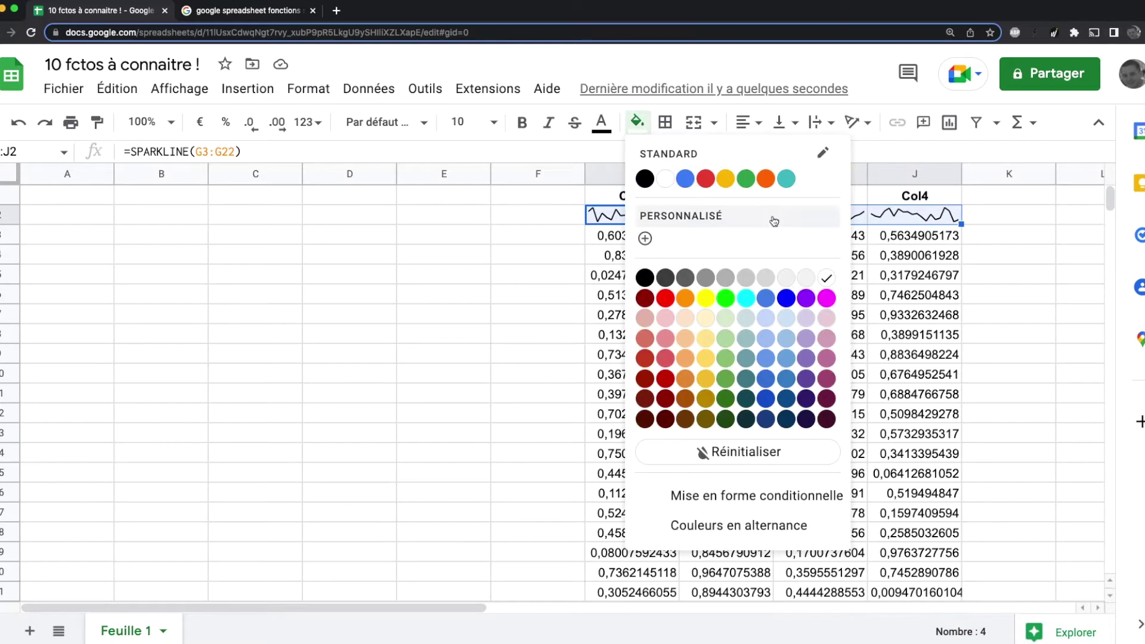
click(786, 319)
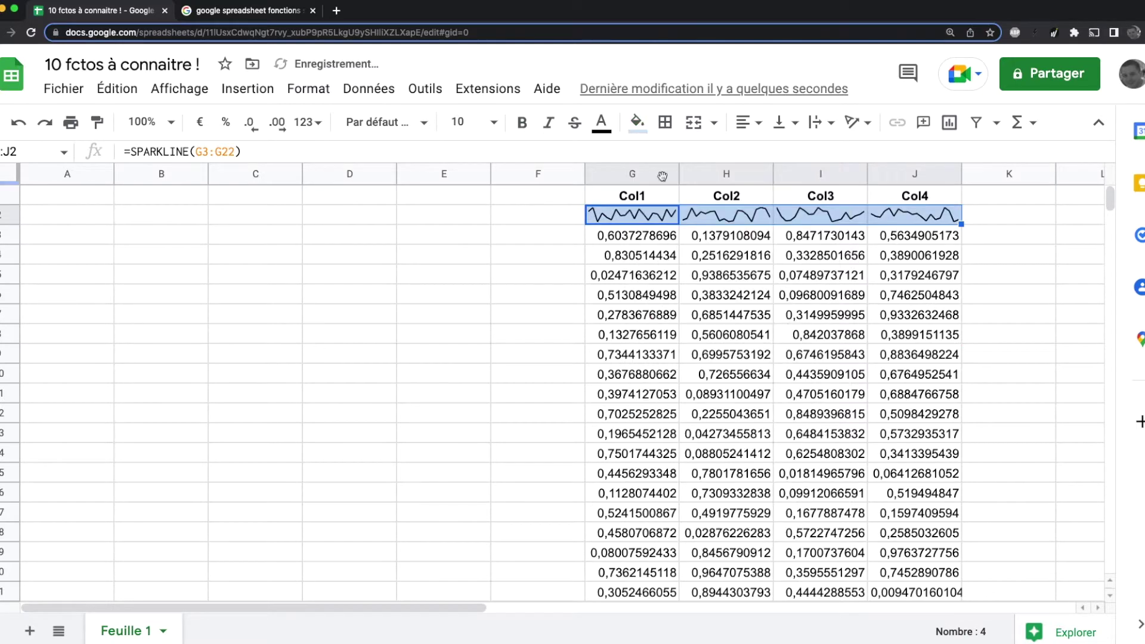
click(601, 122)
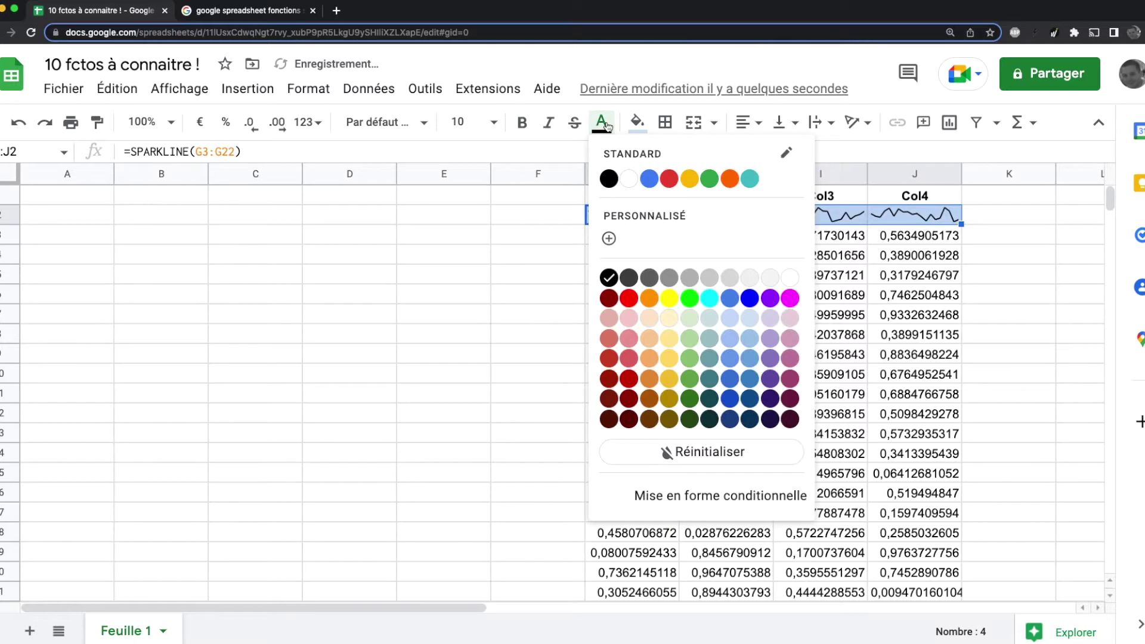
click(751, 298)
click(531, 313)
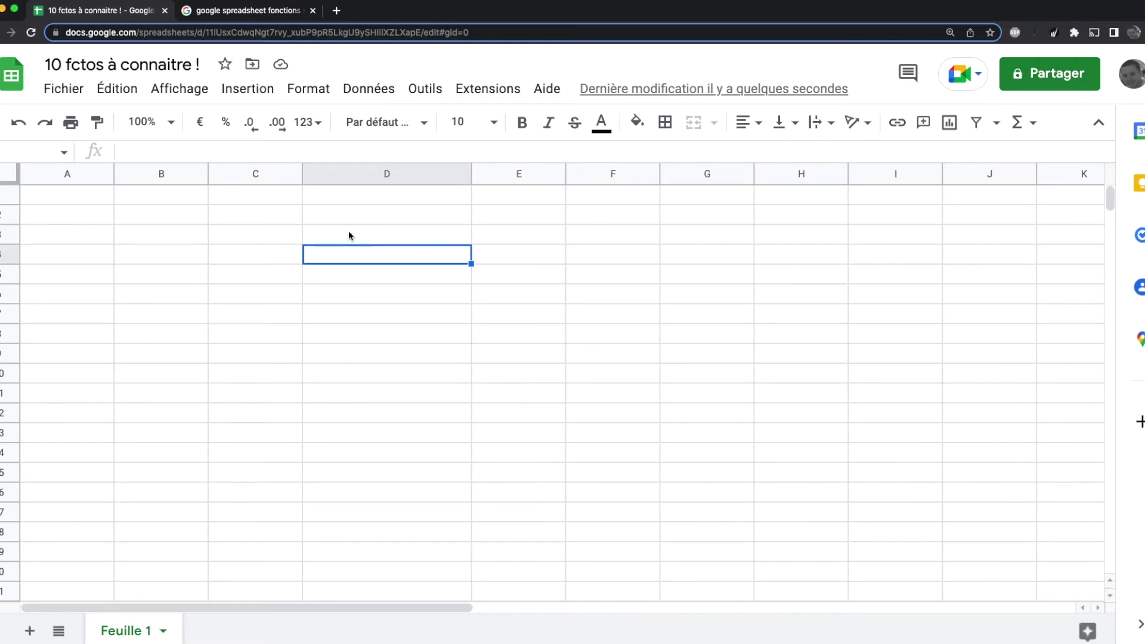
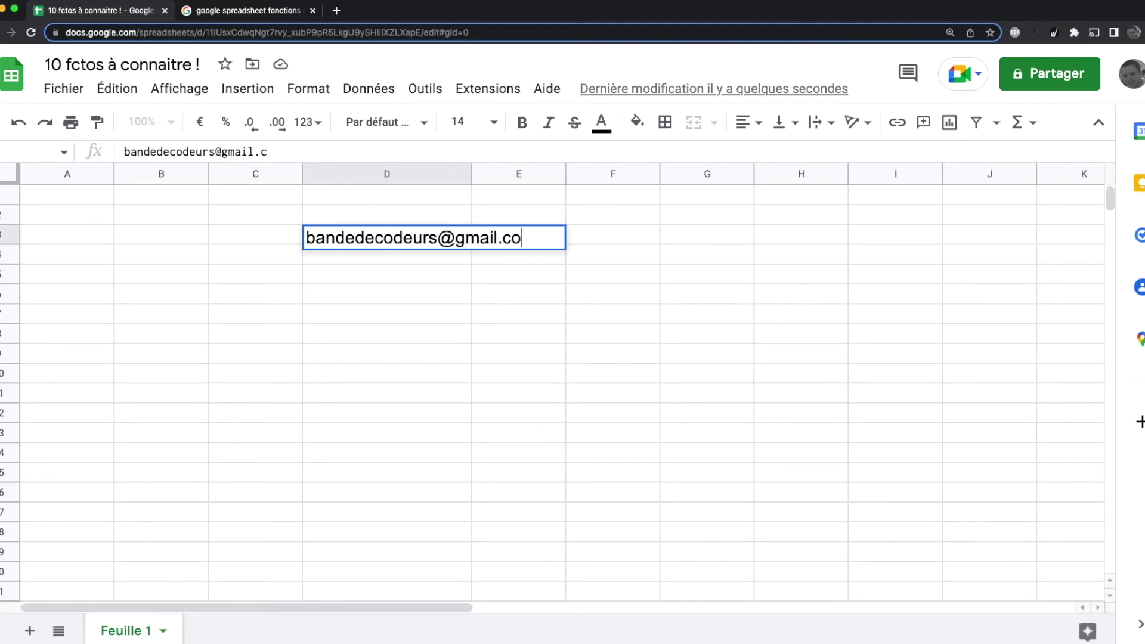
Step: Enter an e-mail address in D3 and autofit column D to fit it
click(440, 382)
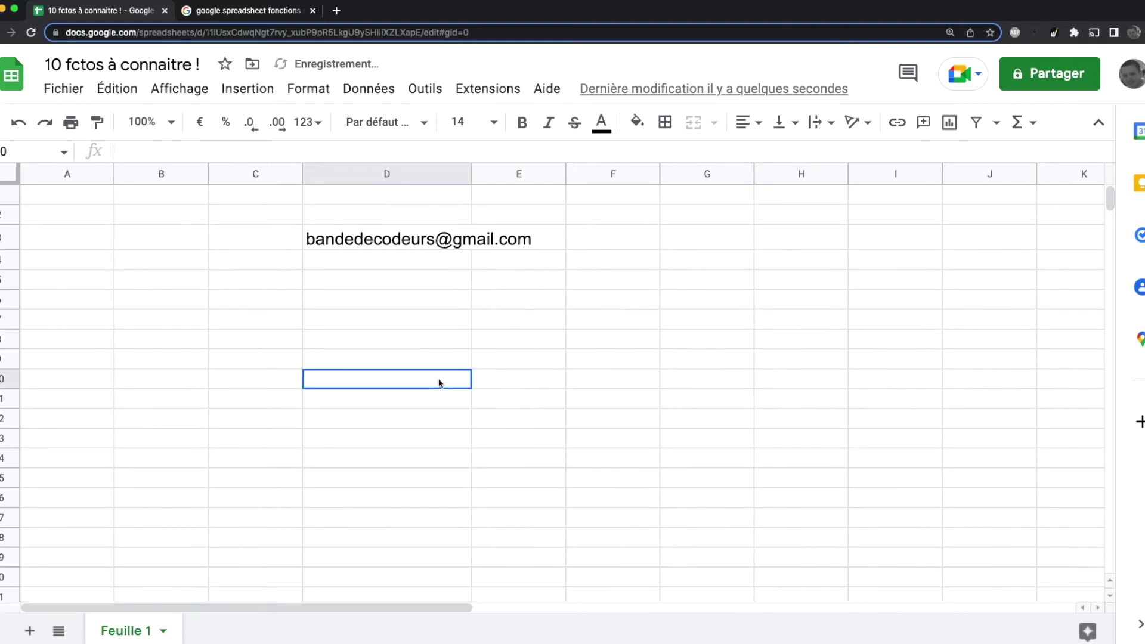
double_click(472, 173)
Step: Enter =ISEMAIL(D3) in E3 to validate the address
click(591, 242)
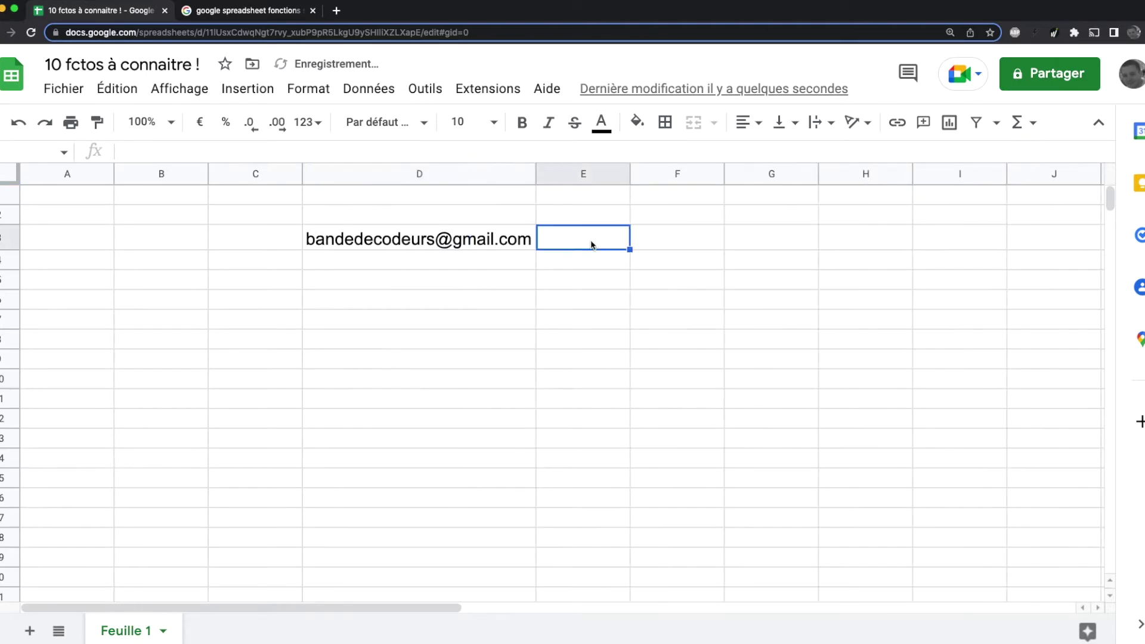
text(=ISEMAIL()
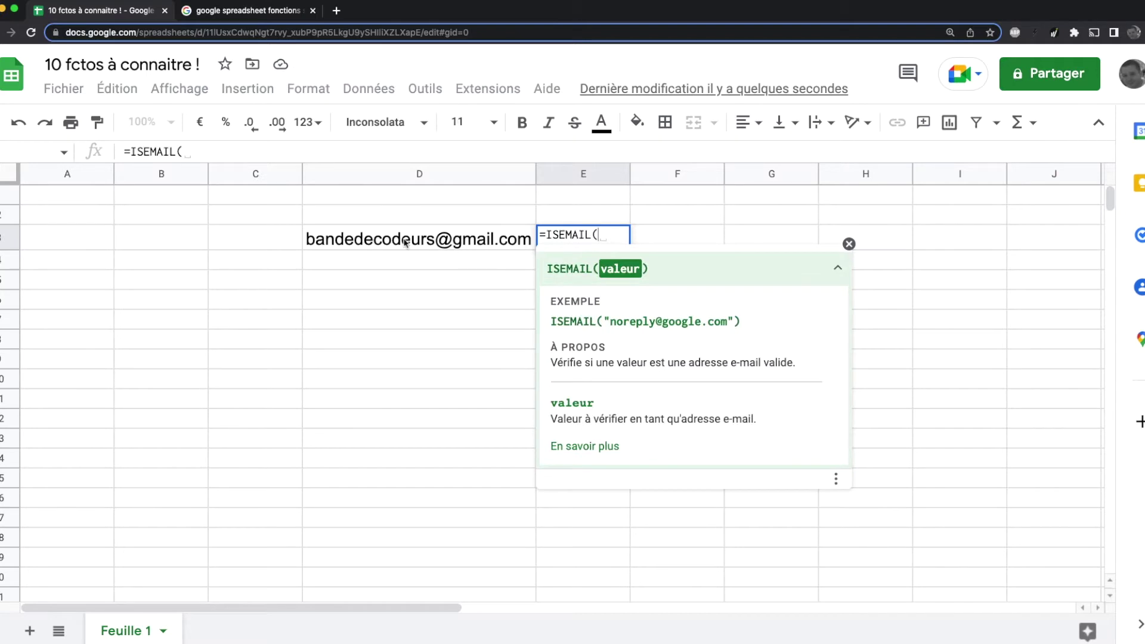
click(383, 242)
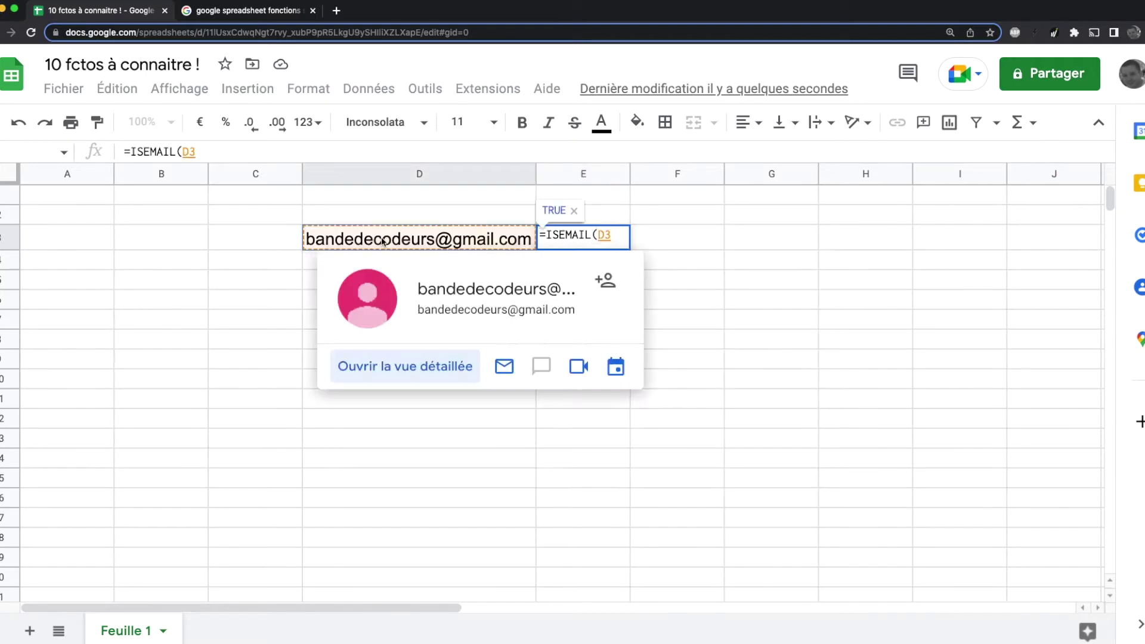
key(Return)
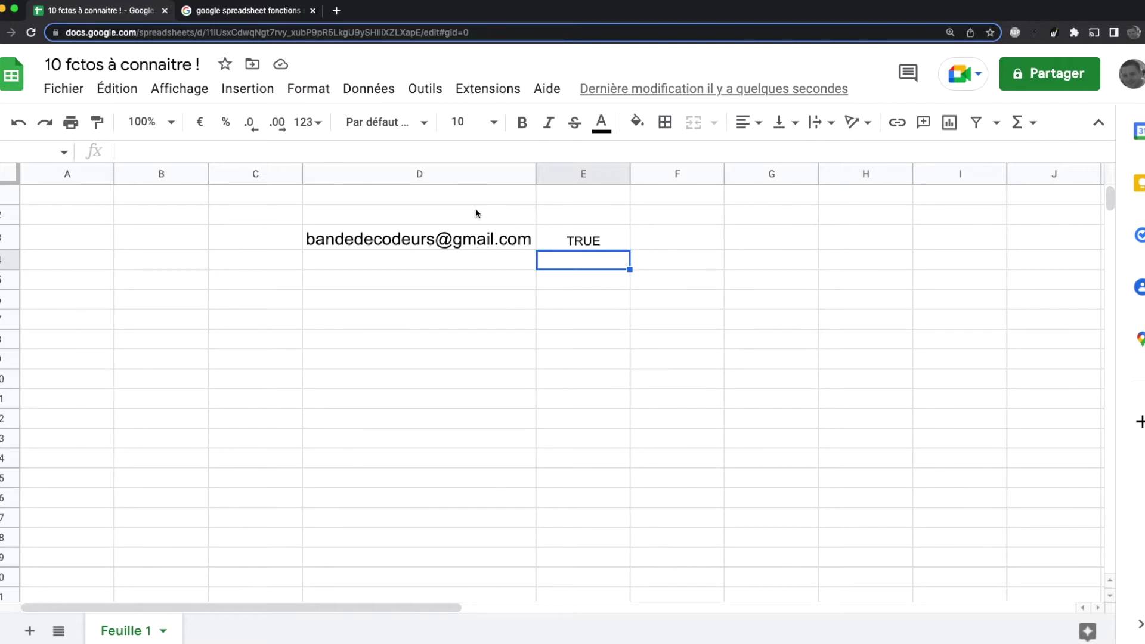
Step: Remove the @ from the D3 address to test ISEMAIL, then undo
click(466, 233)
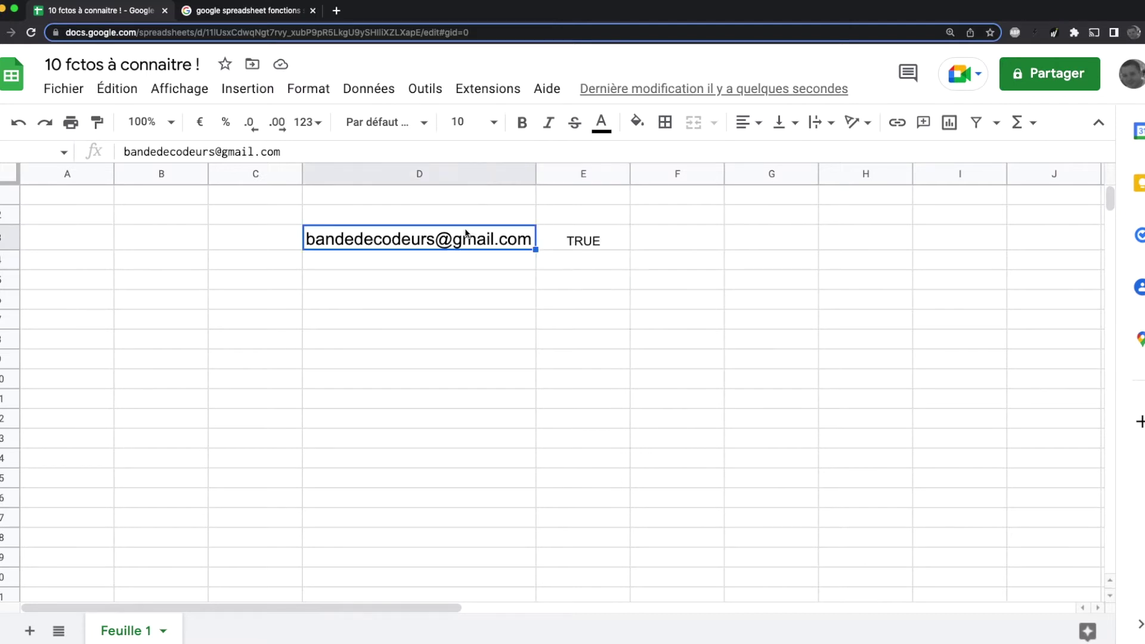
double_click(466, 233)
key(Left)
key(BackSpace)
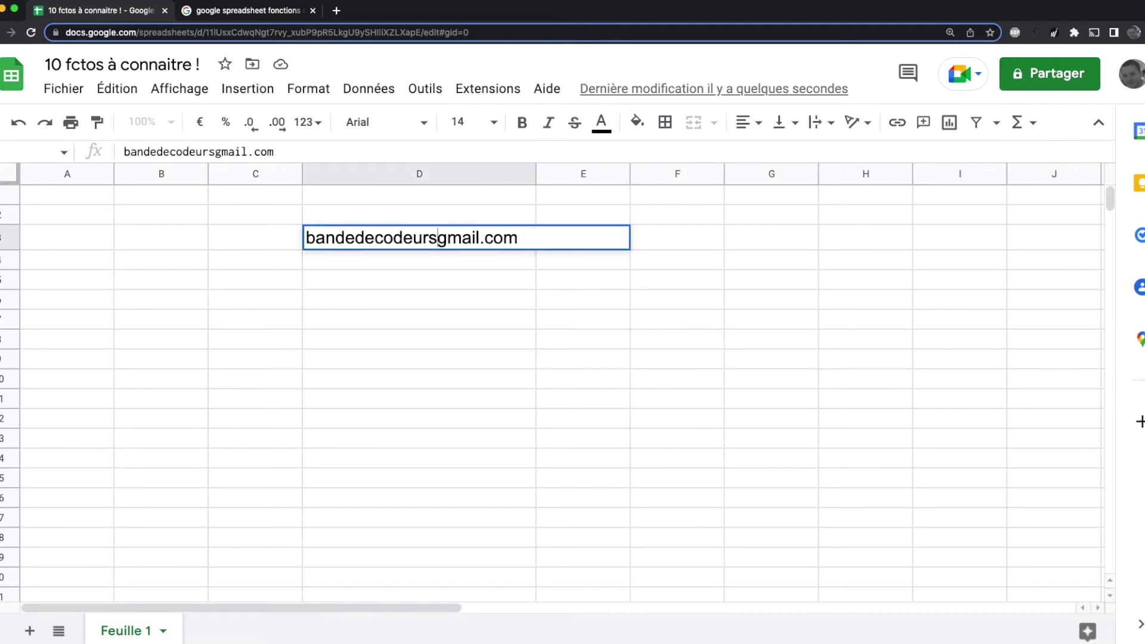
key(Return)
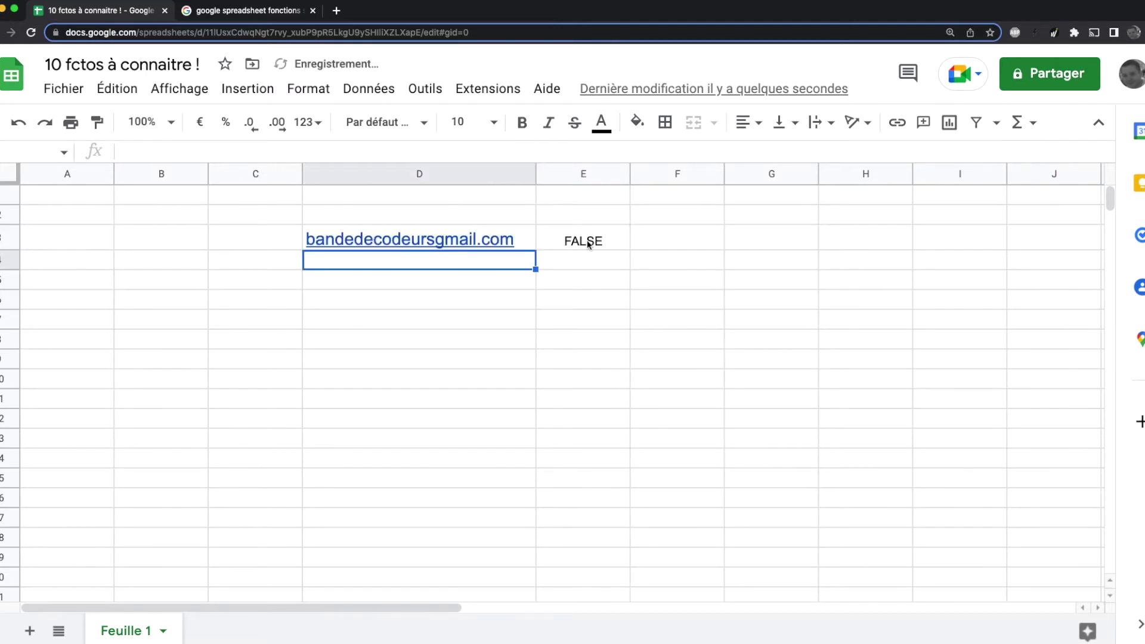
key(super+z)
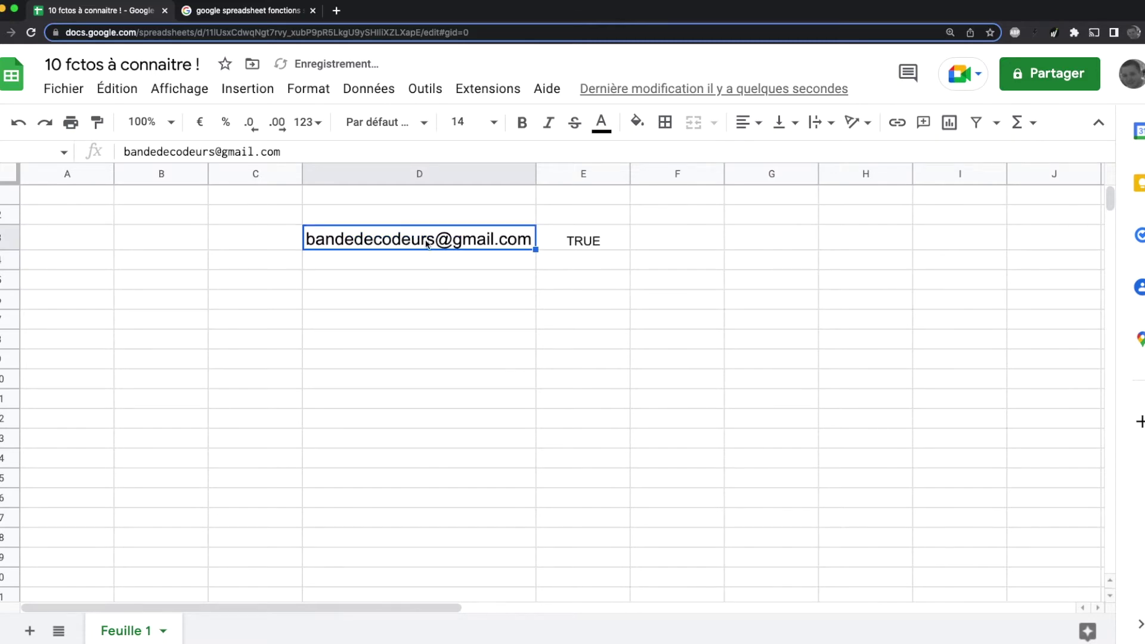
Step: Delete the name part before the @ in D3 to test validation, then undo
double_click(427, 243)
drag(431, 243, 243, 245)
key(BackSpace)
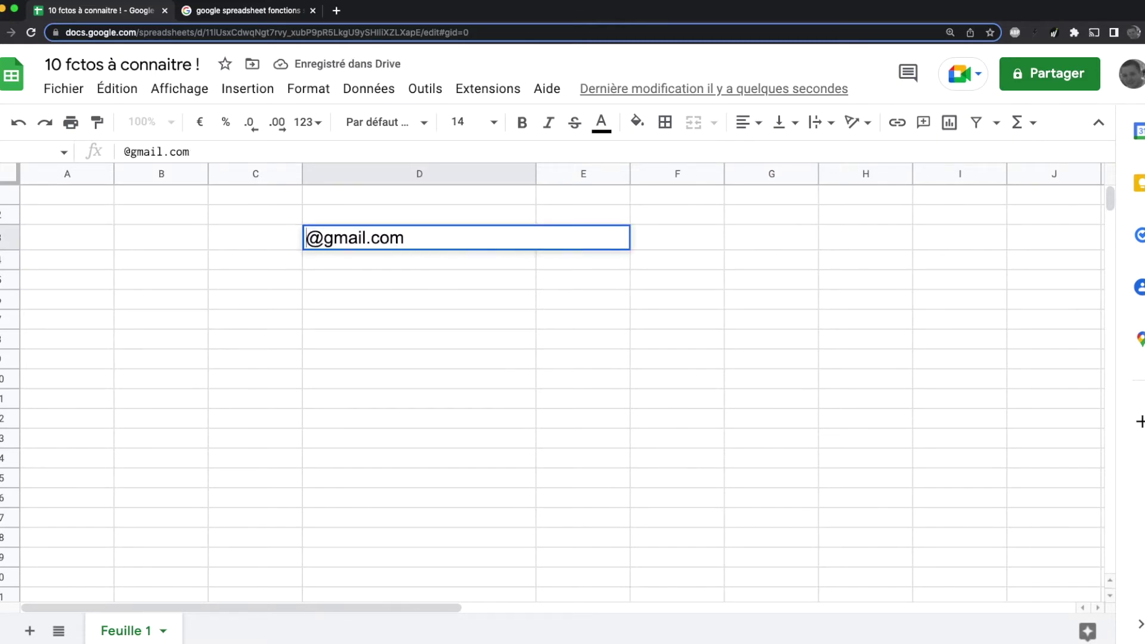
key(Return)
key(super+z)
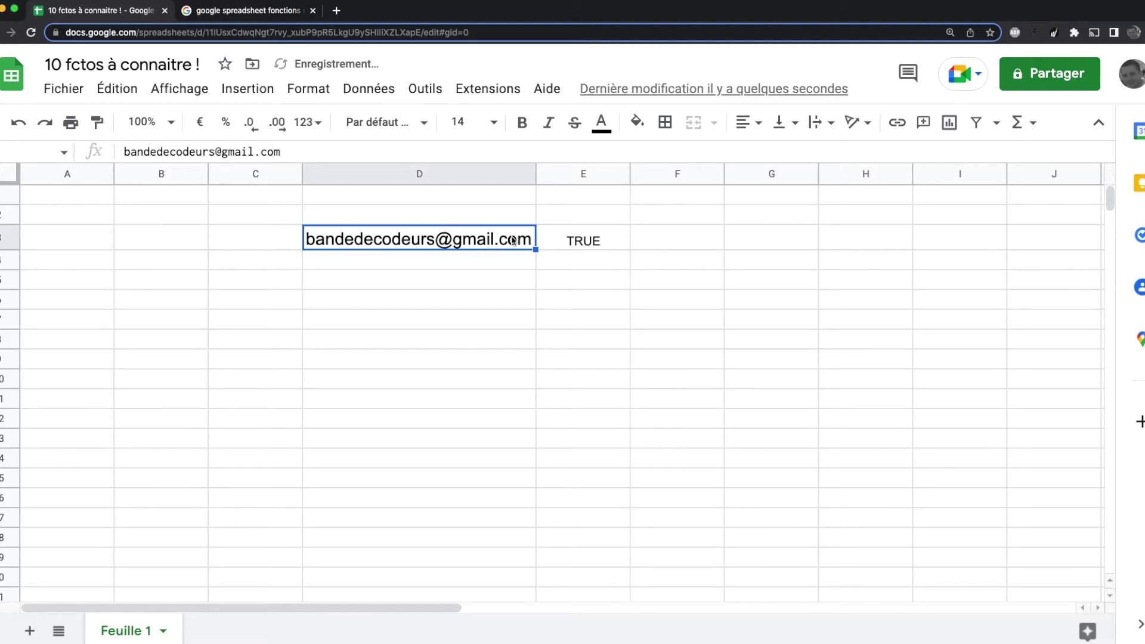
Step: Delete the dot before 'com' in D3 to test validation, then undo
double_click(497, 241)
key(Left)
key(Left)
key(Left)
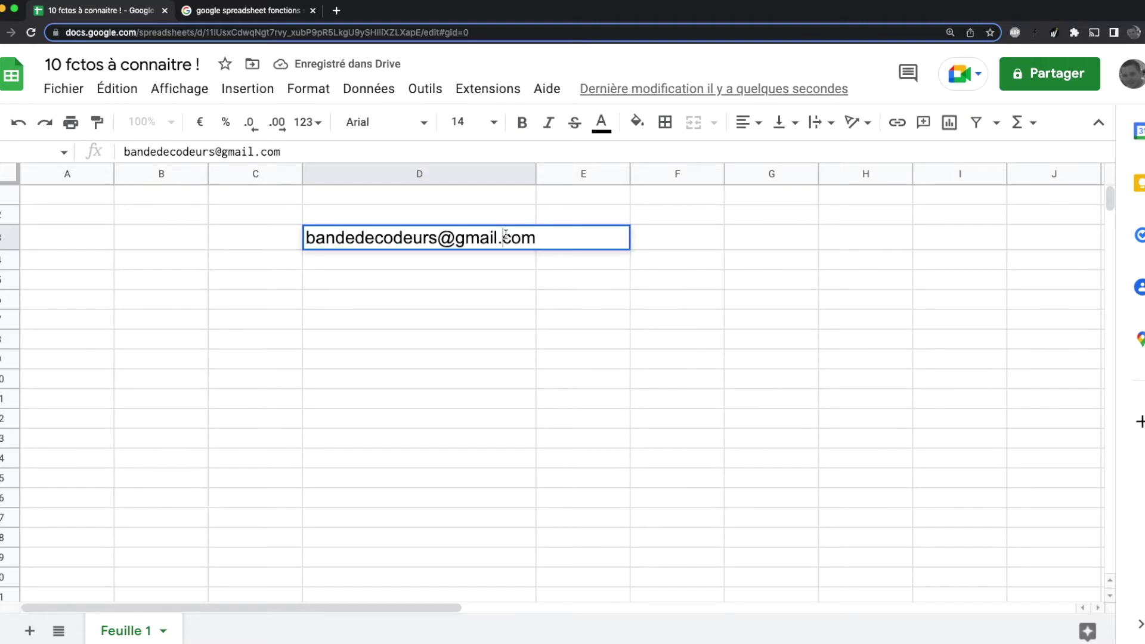
key(BackSpace)
key(Return)
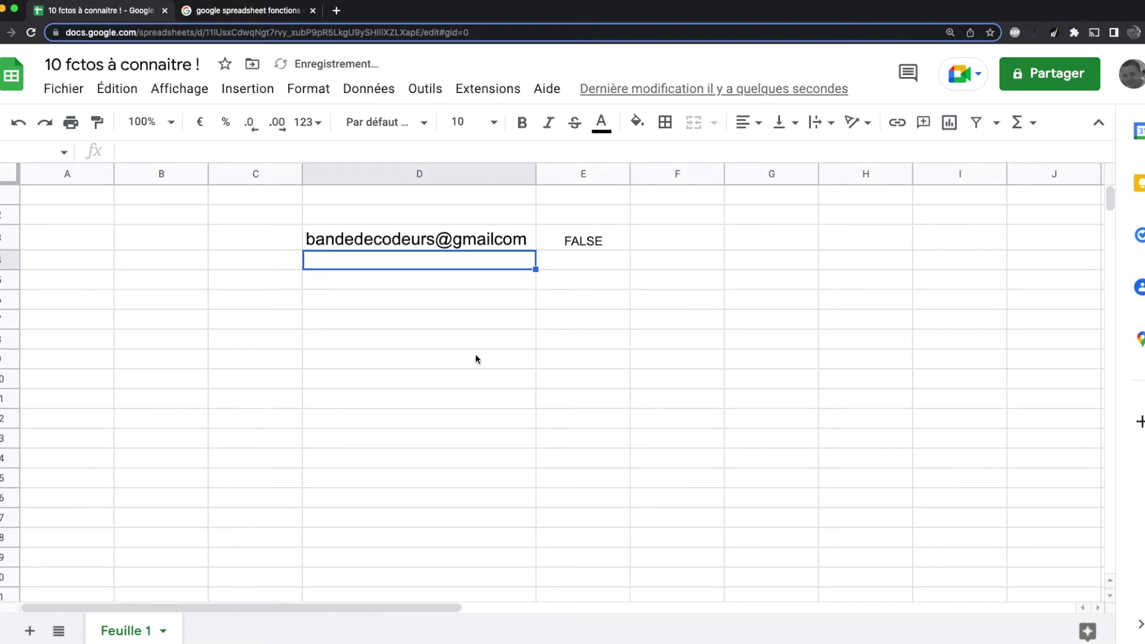
key(super+z)
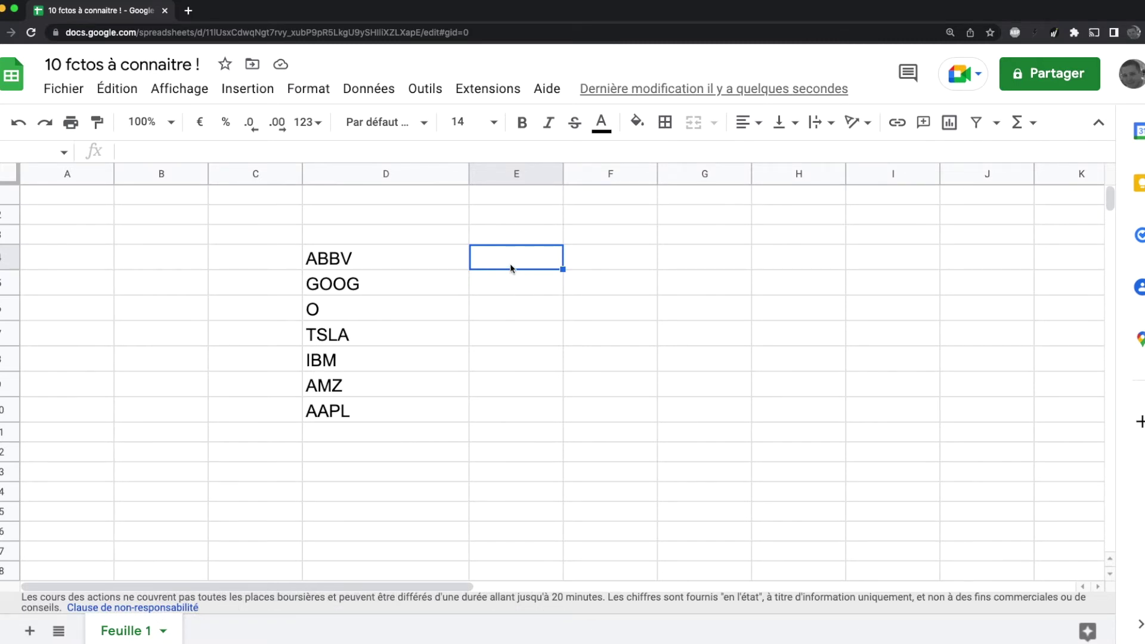
Step: Enter =GOOGLEFINANCE(D4) in E4 and autofill the price formula down to E10
text(=goog)
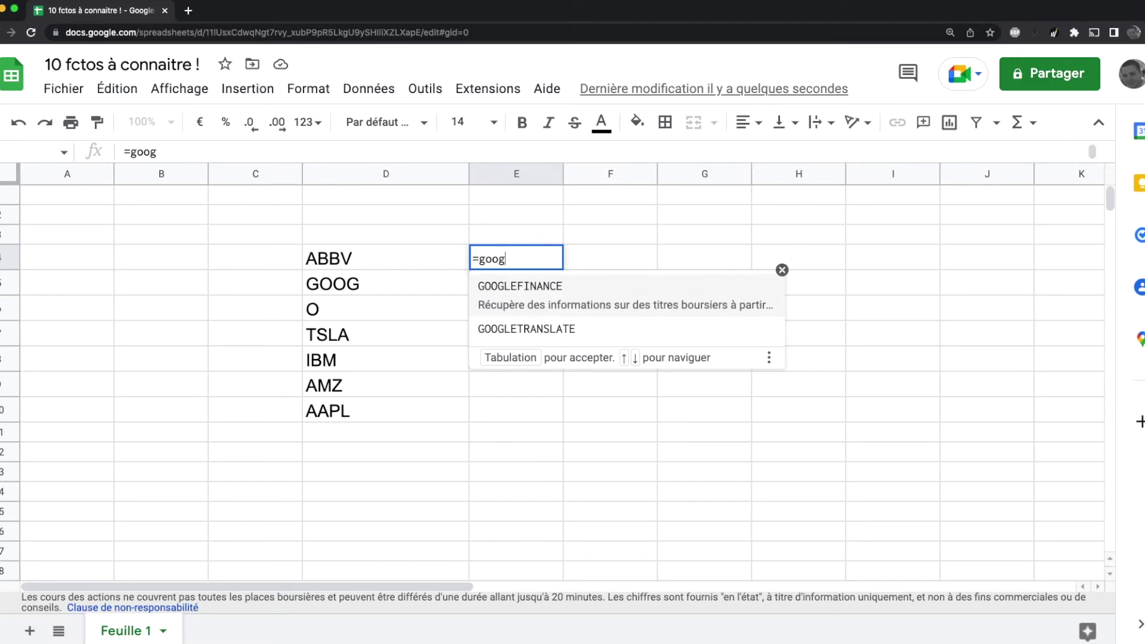
key(Tab)
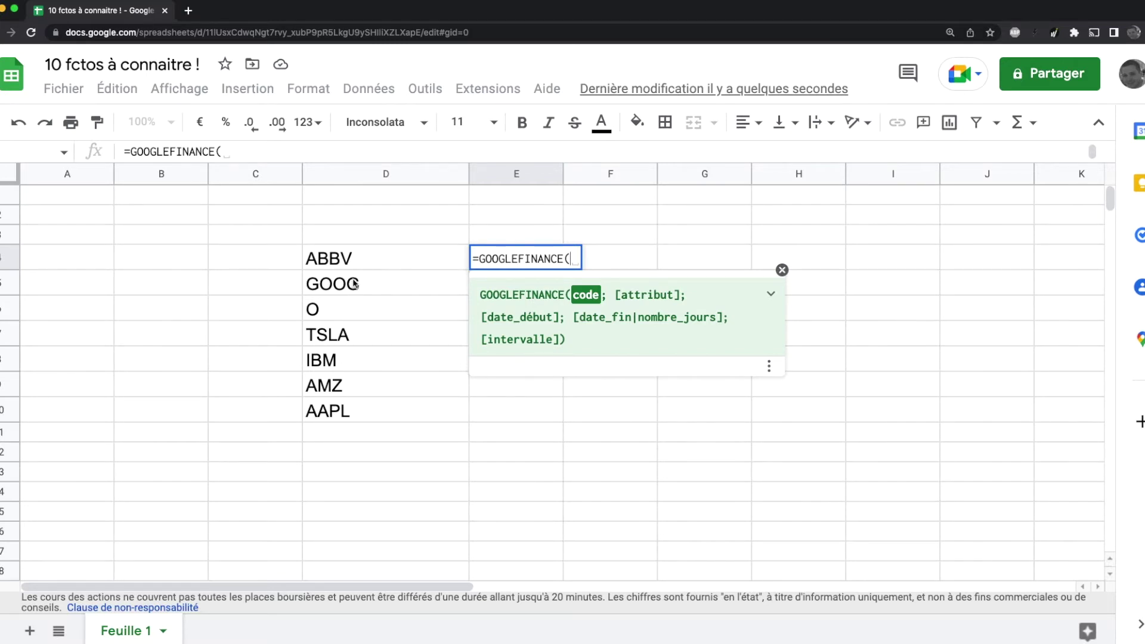
click(361, 264)
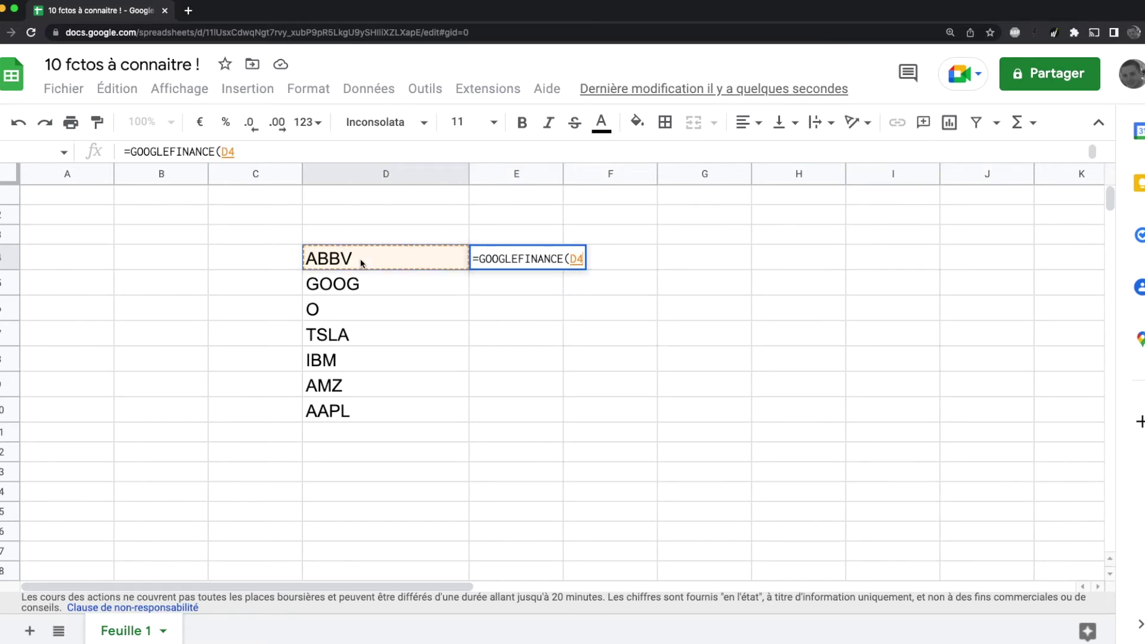
key(Return)
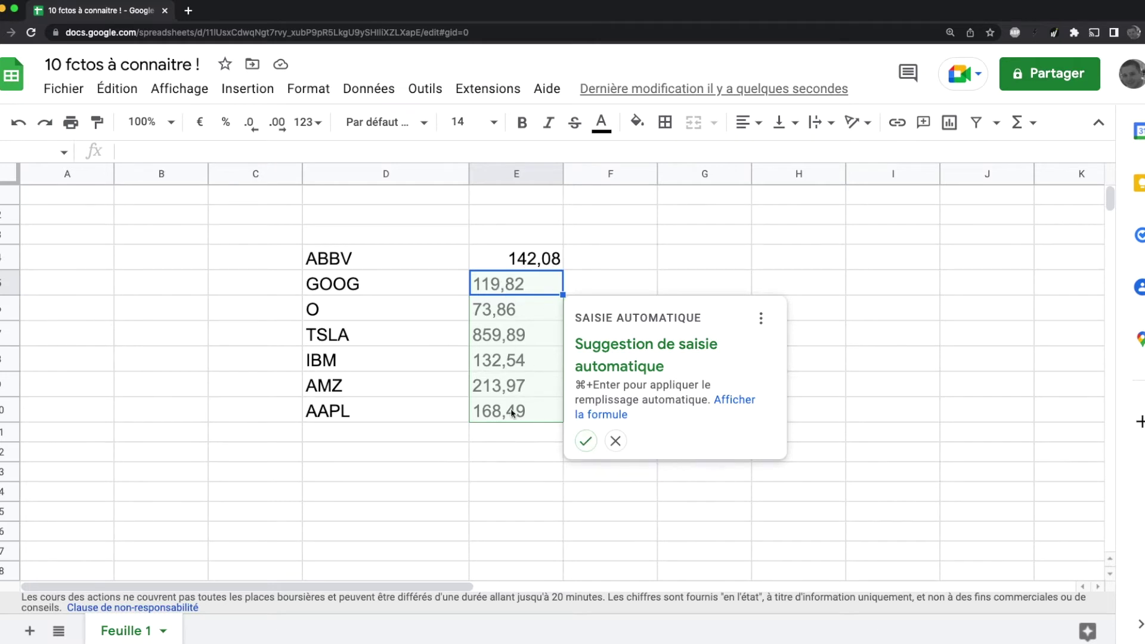
click(585, 442)
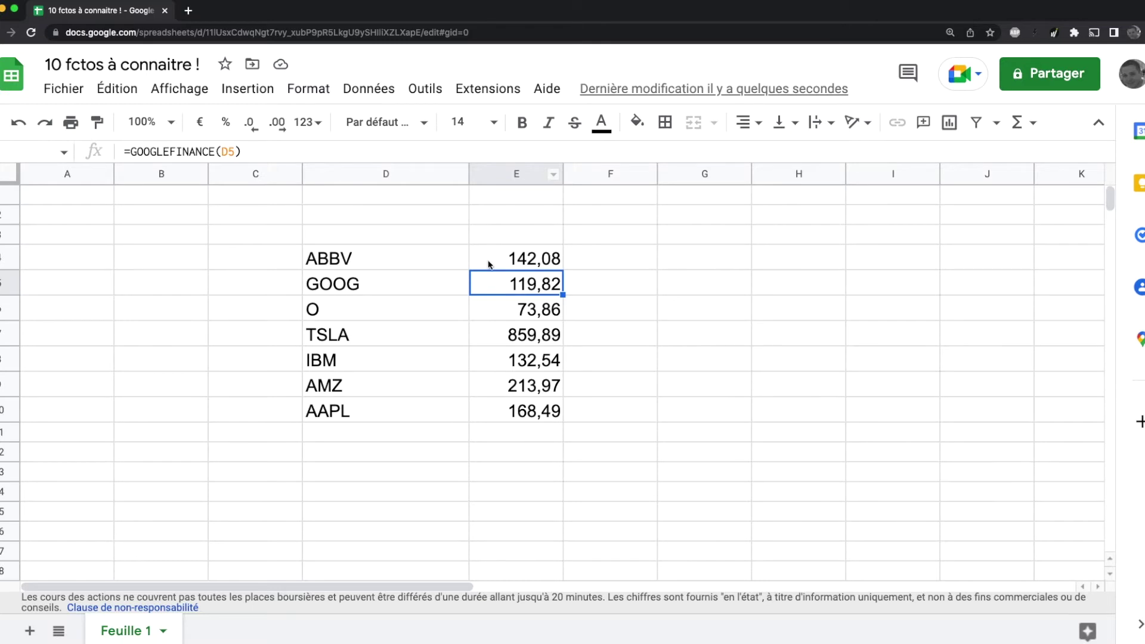
Step: Apply the $ dollar number format to all of column E
click(498, 174)
click(308, 122)
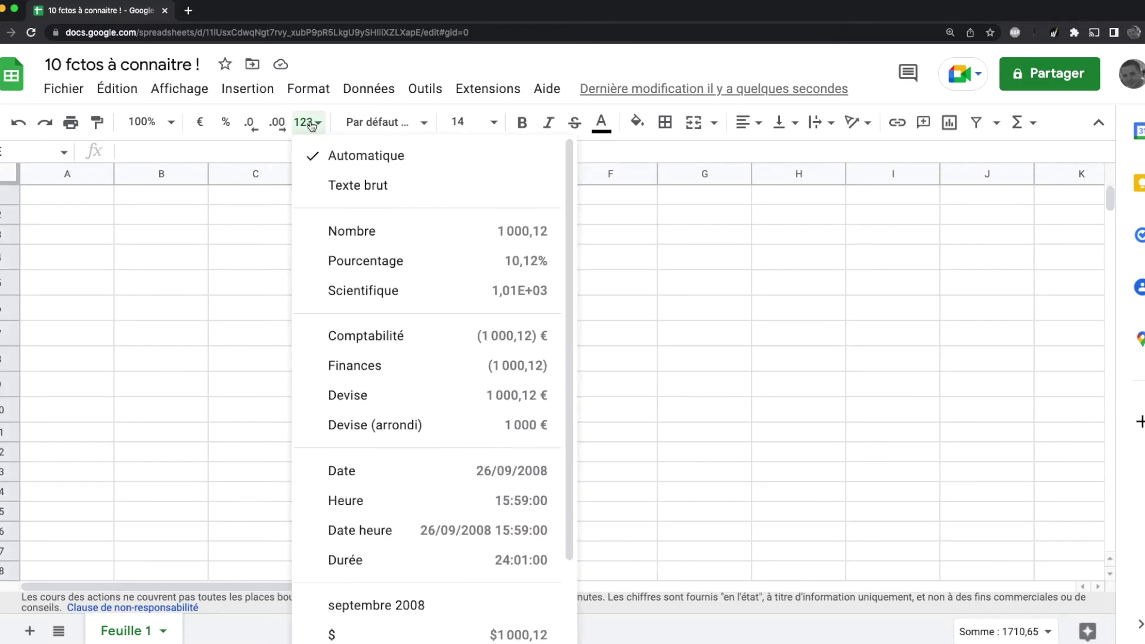
click(352, 635)
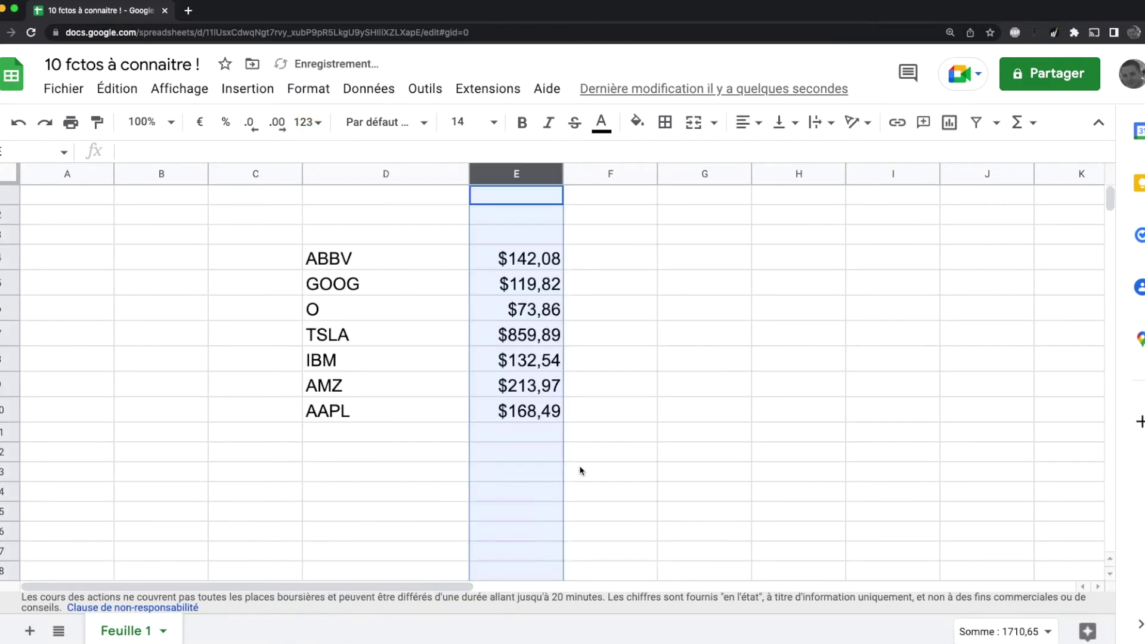
click(613, 308)
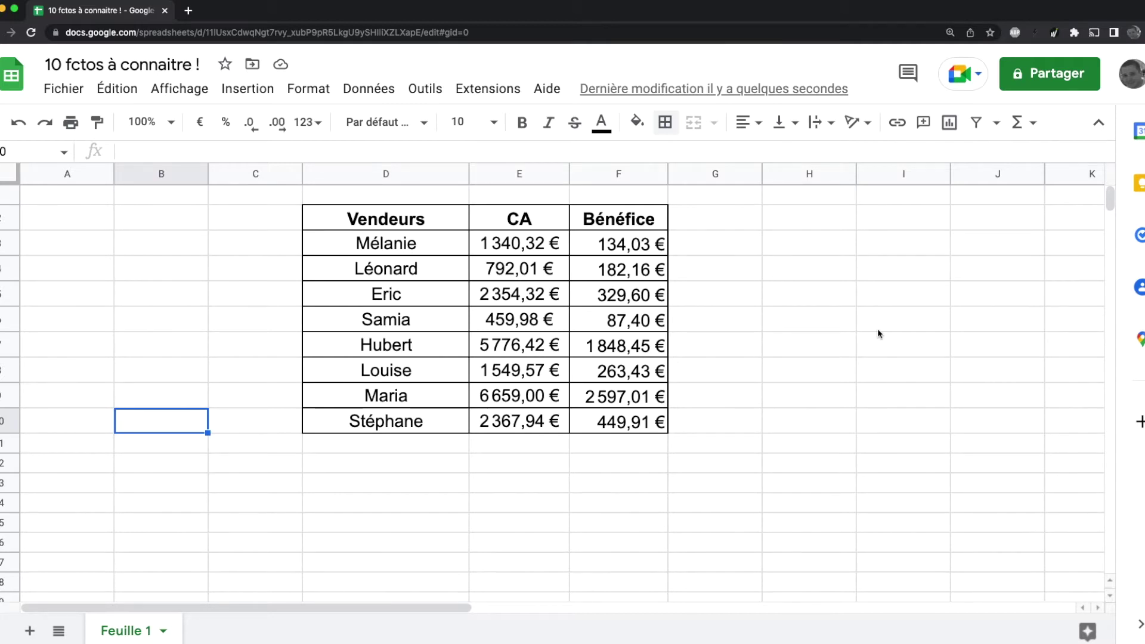
click(152, 249)
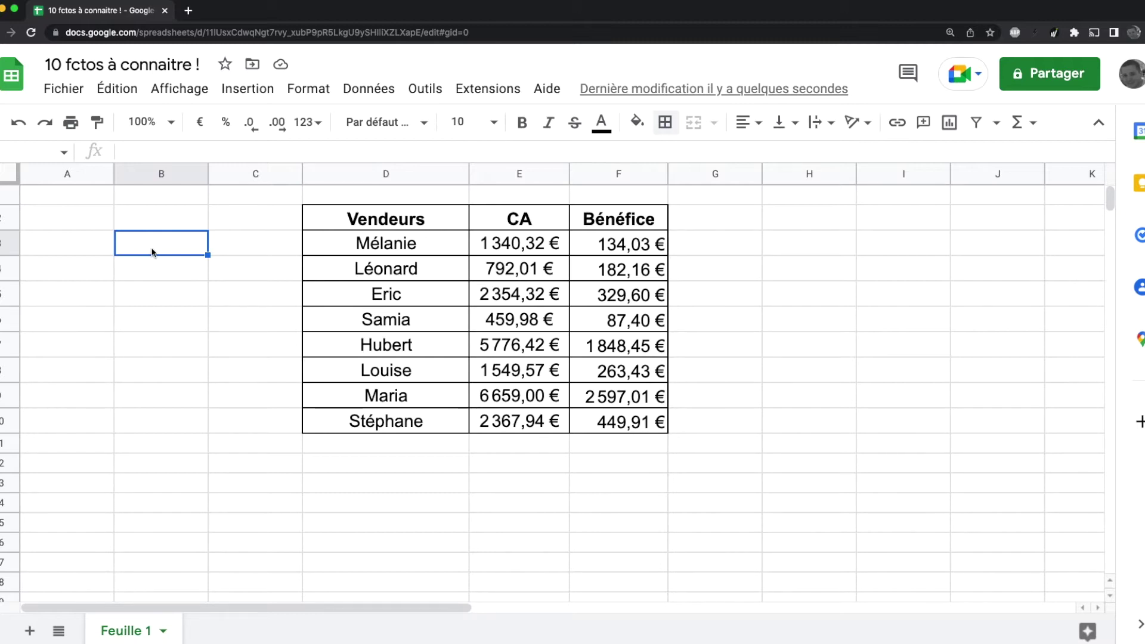
Step: Start a QUERY formula in B3 using the D3:F10 data range
text(=)
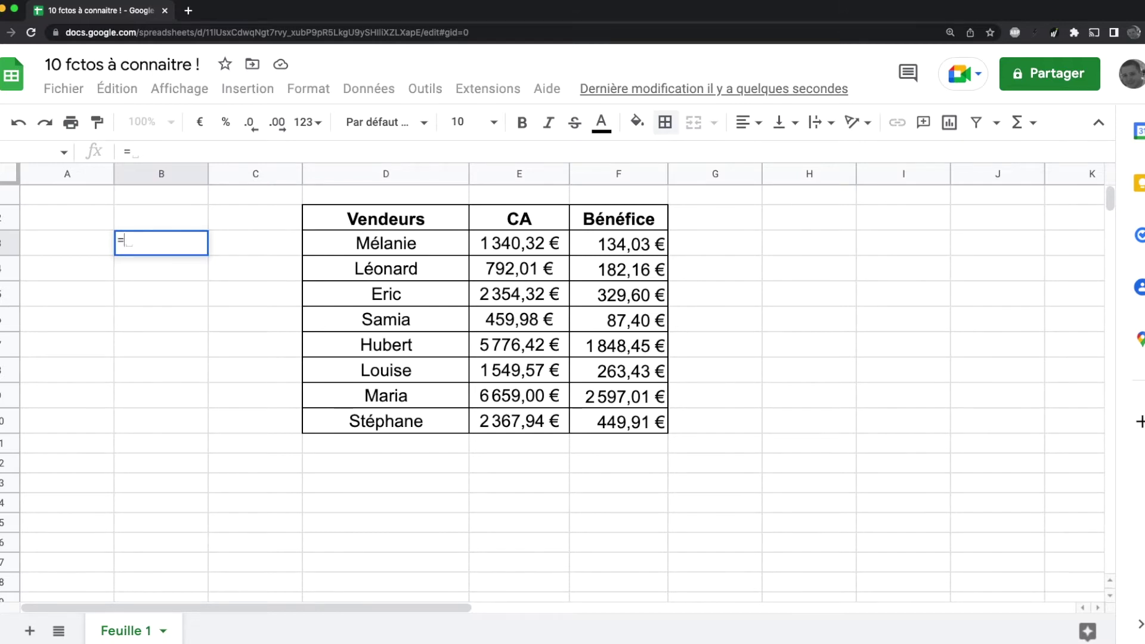
text(quesr)
key(BackSpace)
text(y)
key(BackSpace)
key(BackSpace)
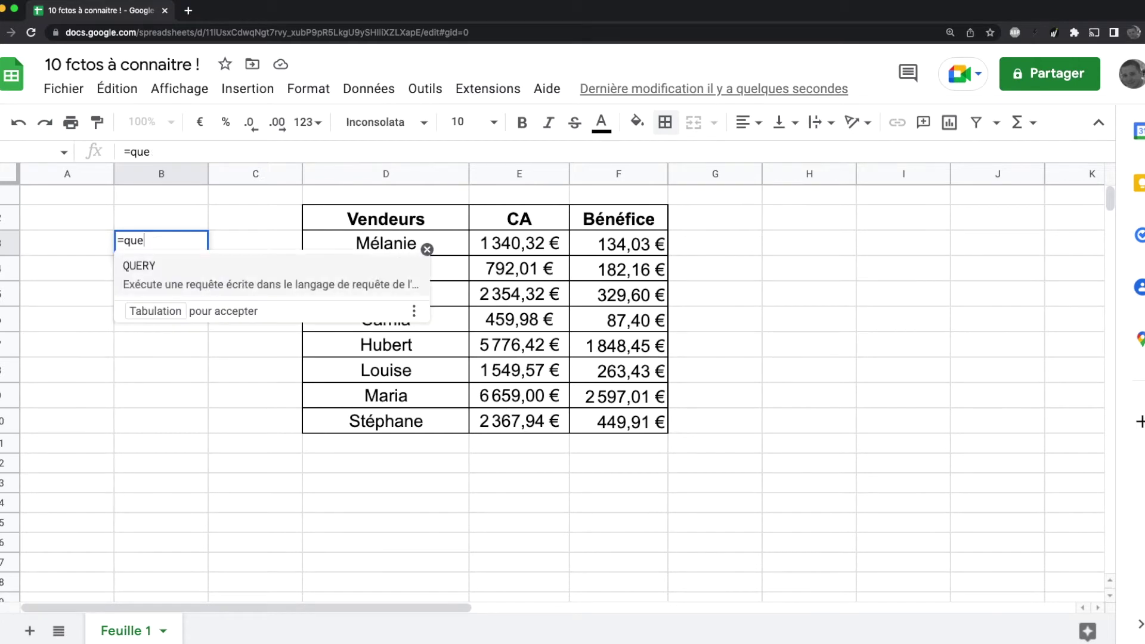
key(Tab)
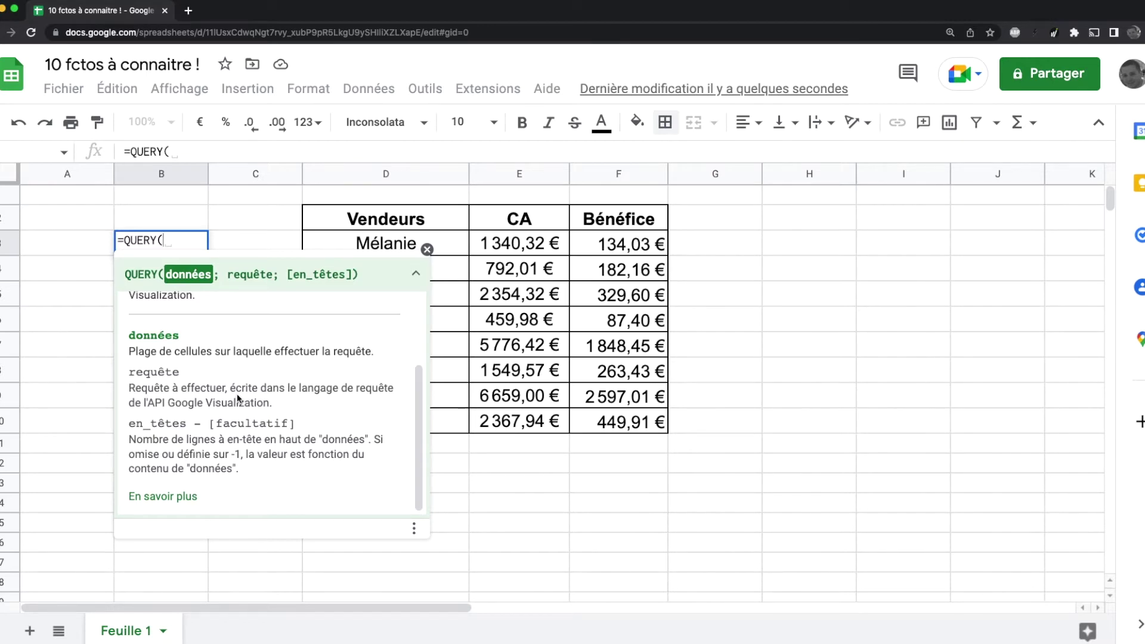
click(428, 250)
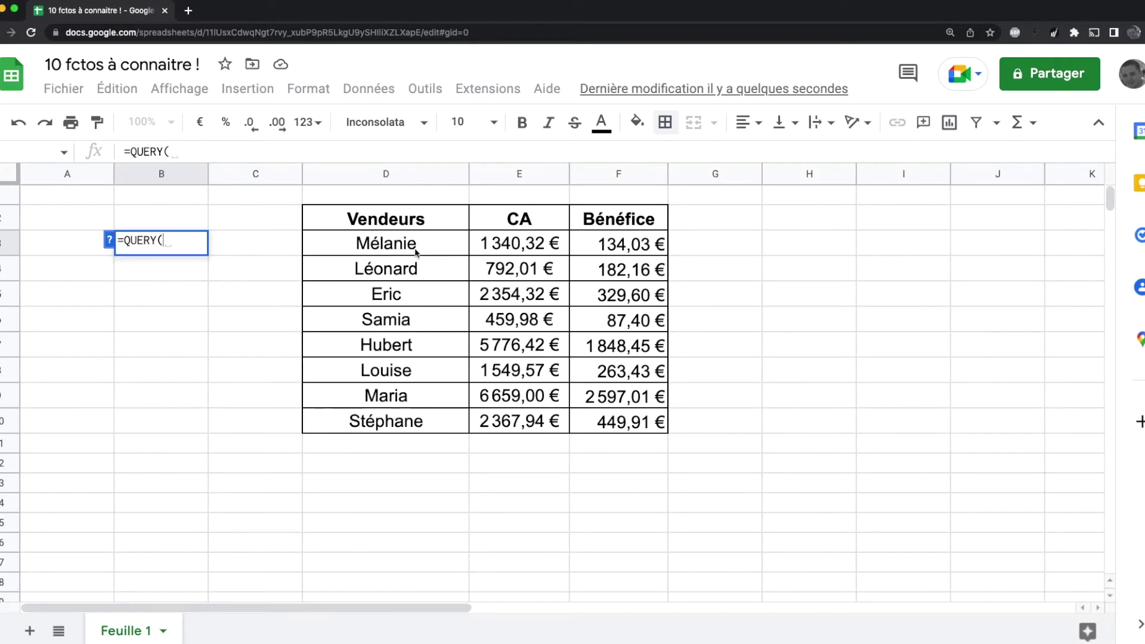
click(371, 246)
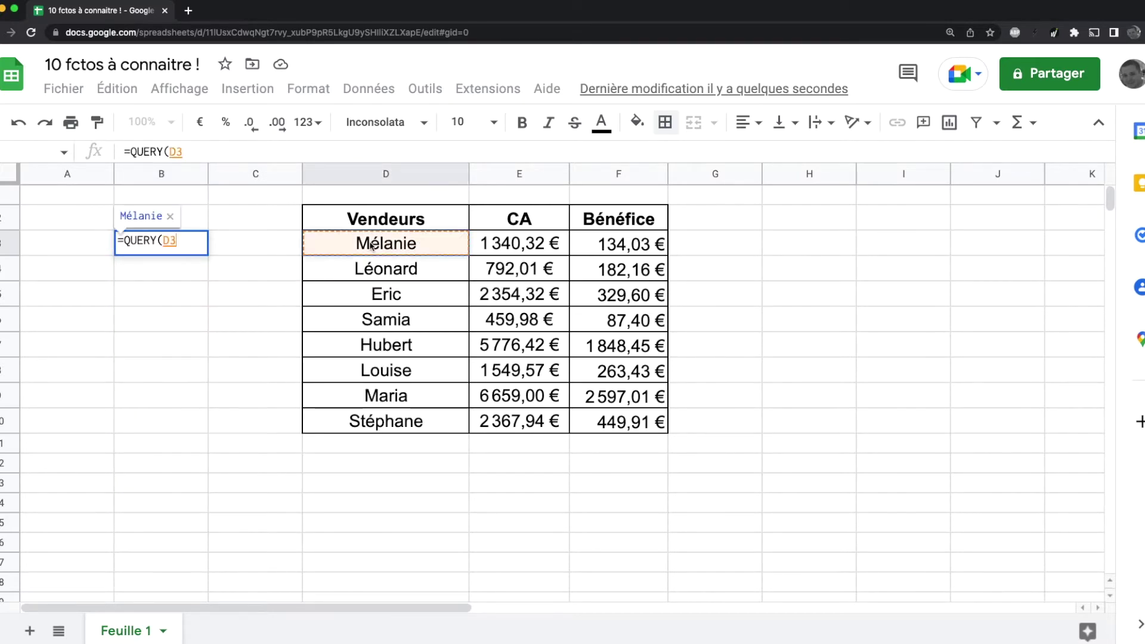
drag(371, 245, 617, 427)
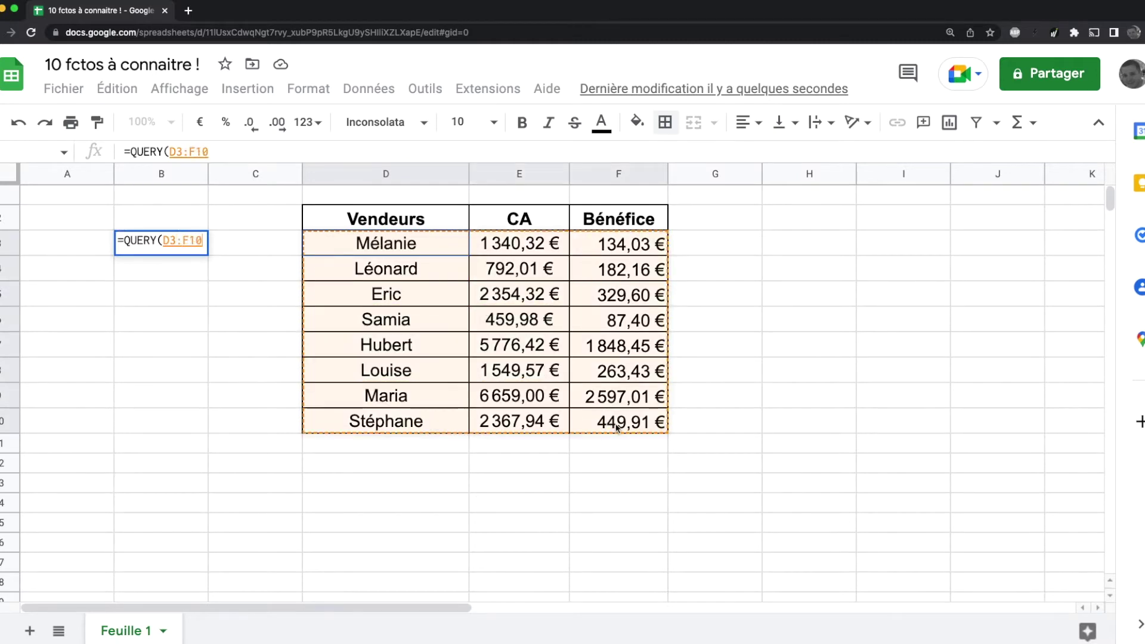
Step: Add the query string "select D" and confirm to list the eight sellers
text(;)
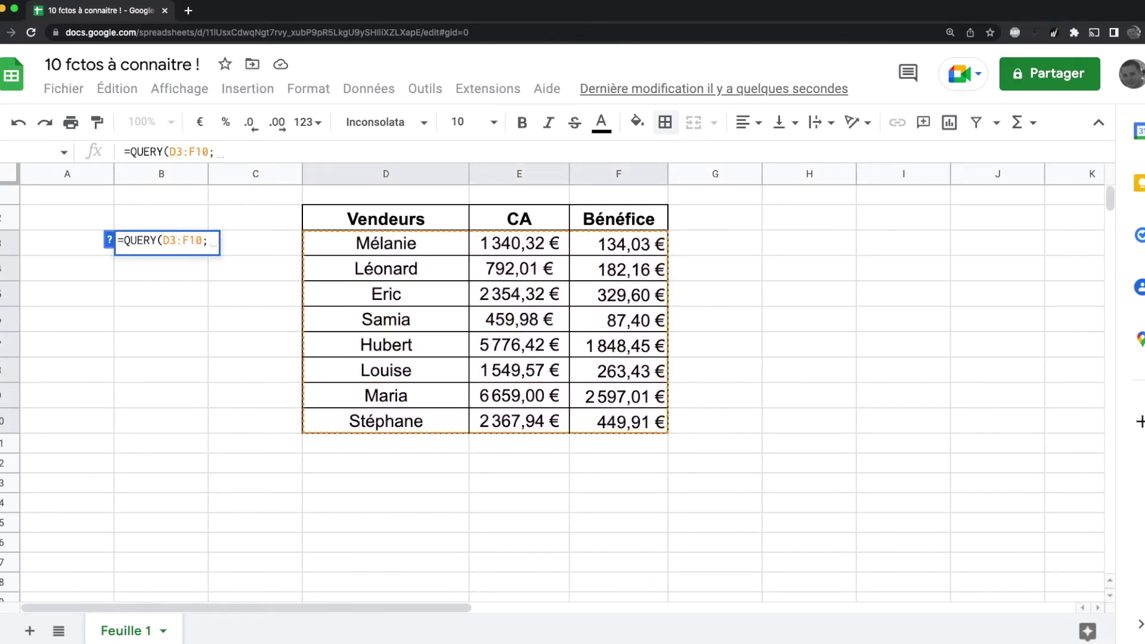
text("")
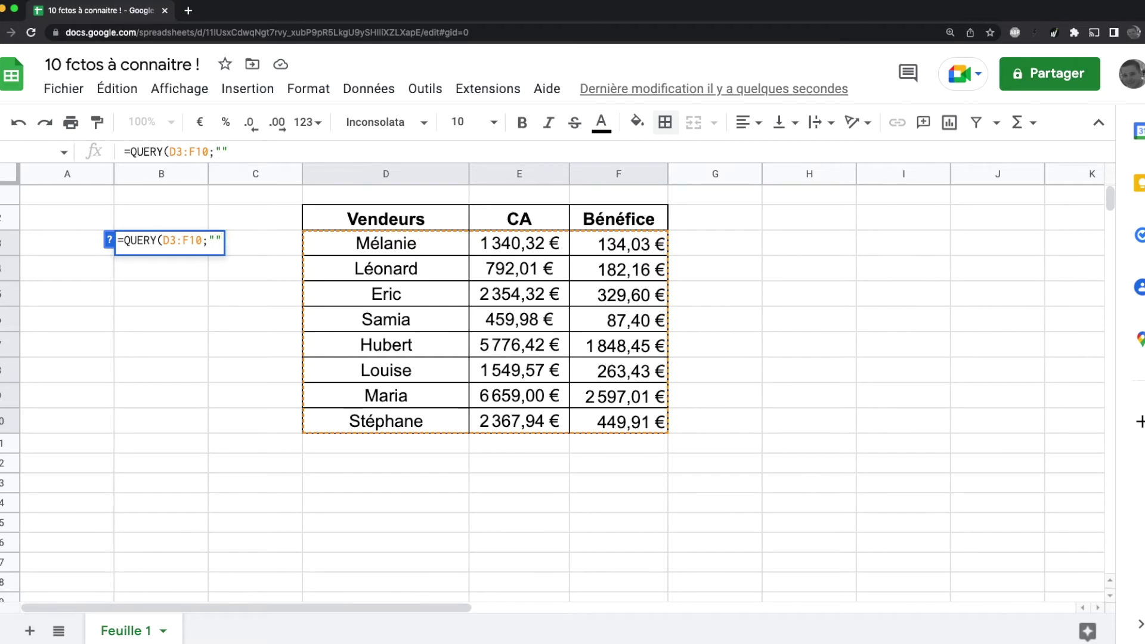
key(Left)
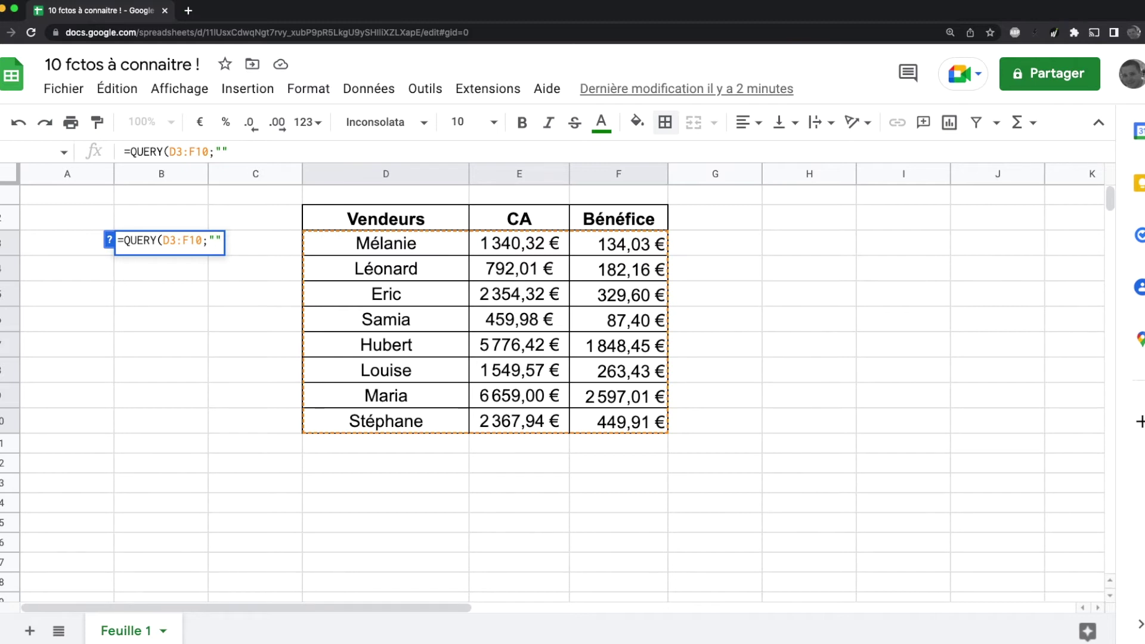
text(select)
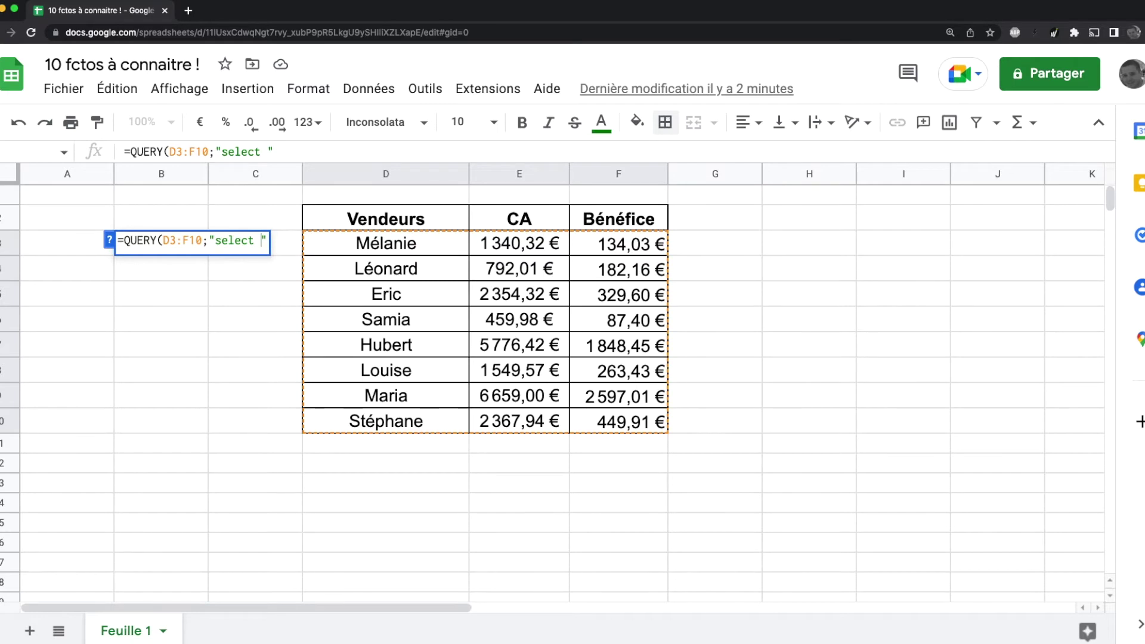
text(D)
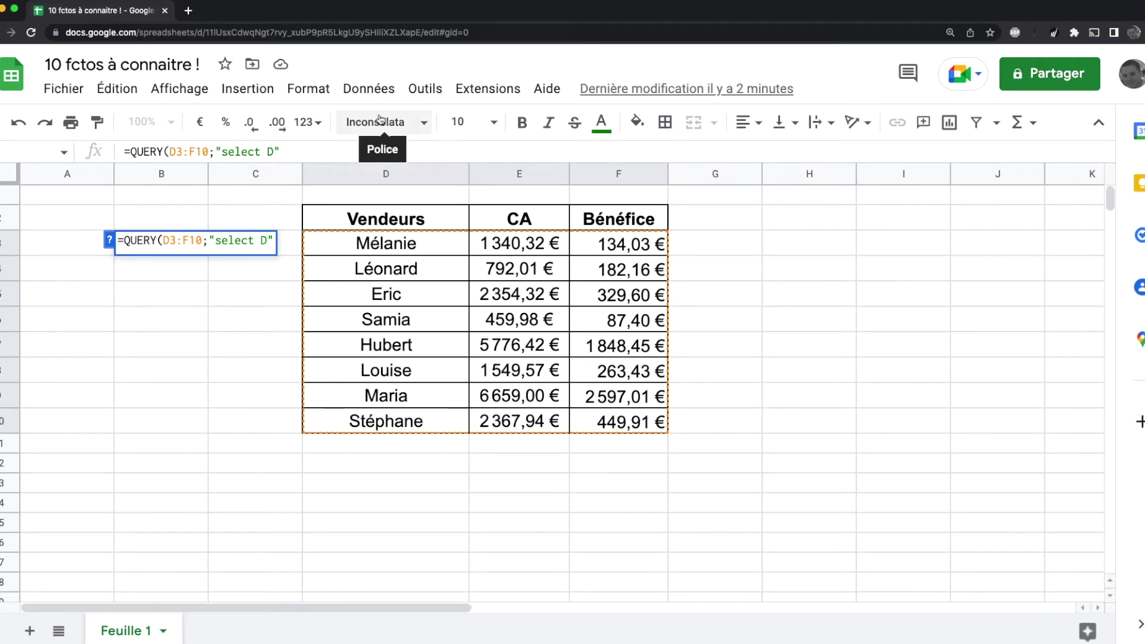
key(Return)
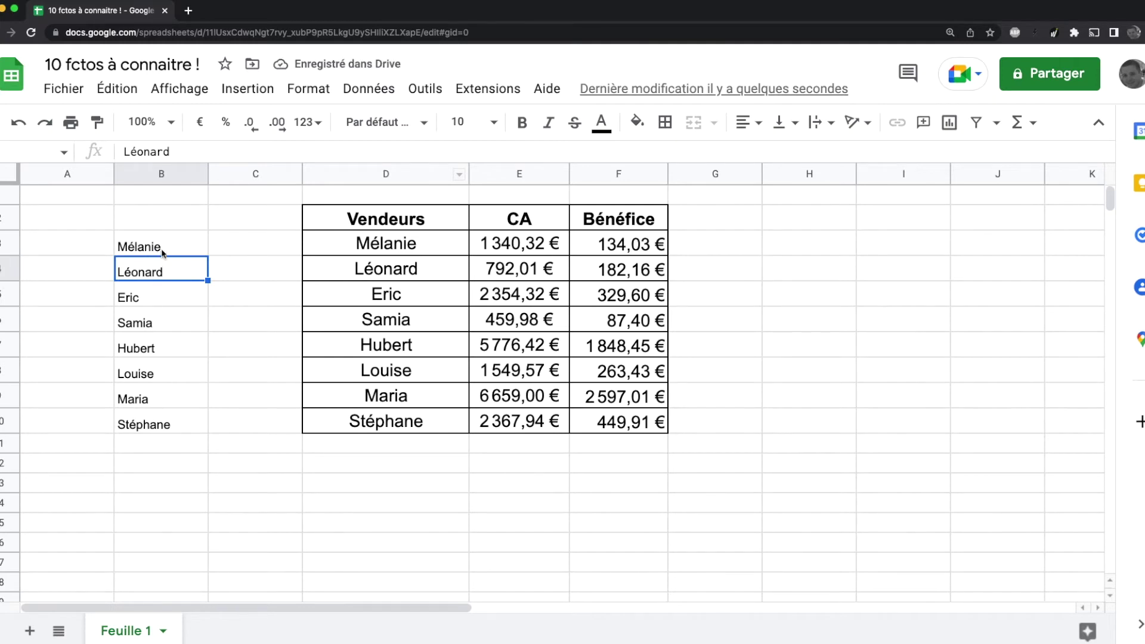
Step: Extend the B3 QUERY with "where E >= 1500 and F >= 500", leaving Hubert and Maria
click(163, 249)
click(272, 152)
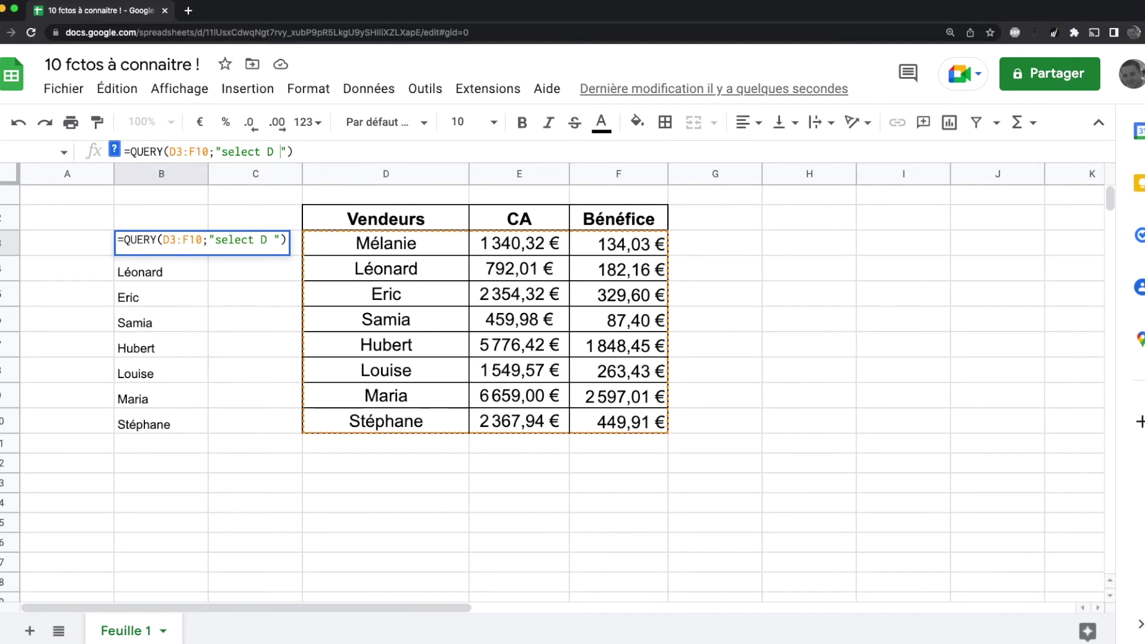
text(where)
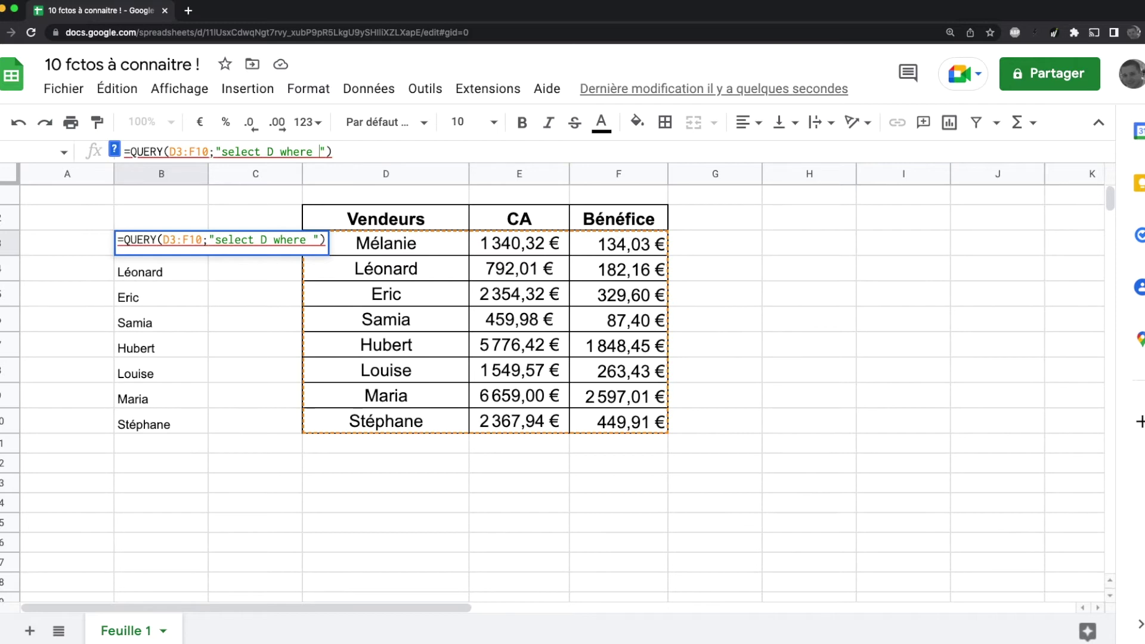
text(E)
text( >= )
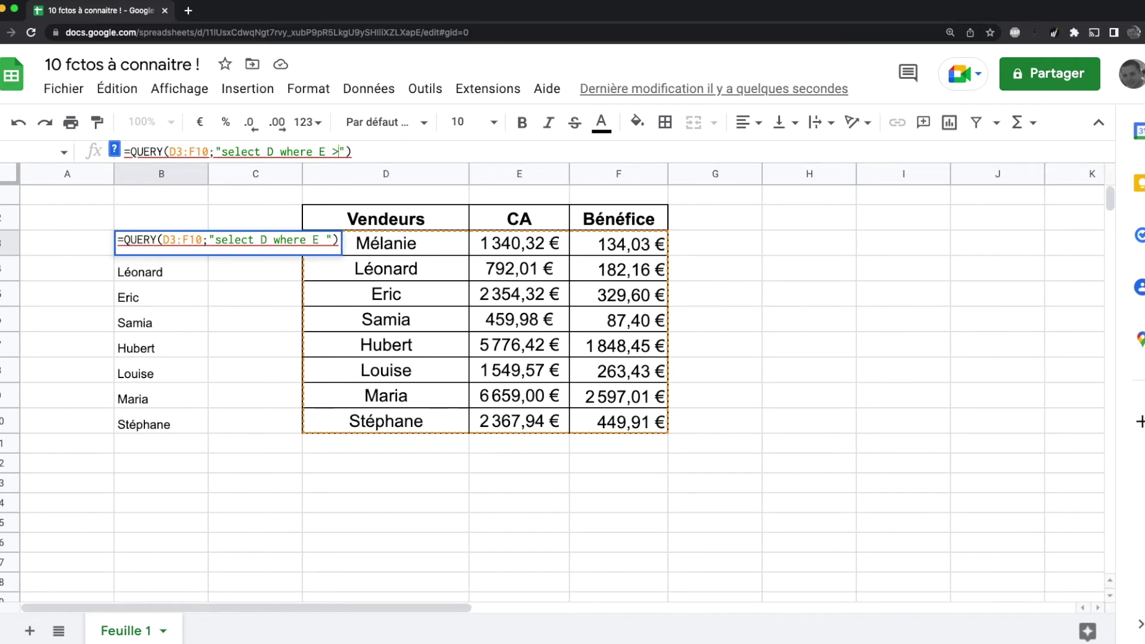
text(1500)
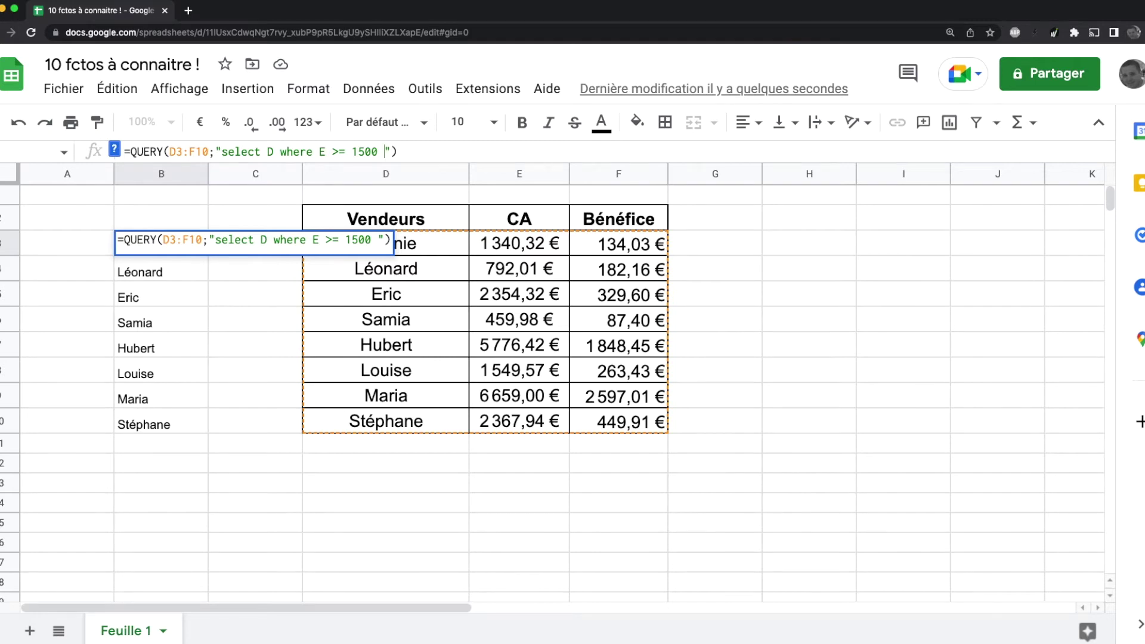
text(and)
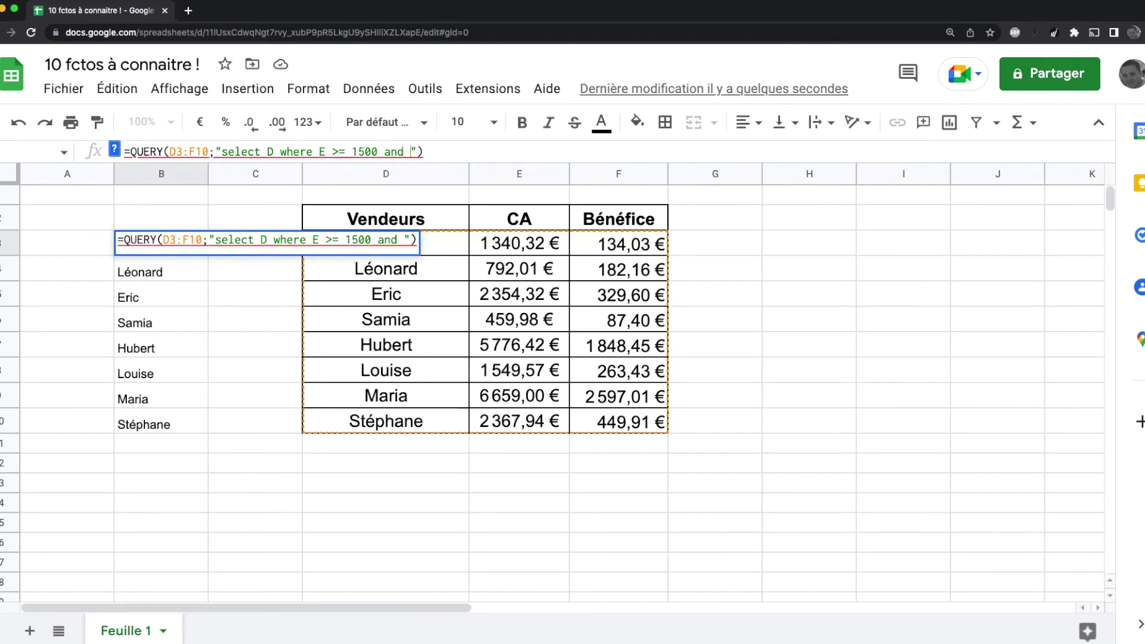
text( F >= )
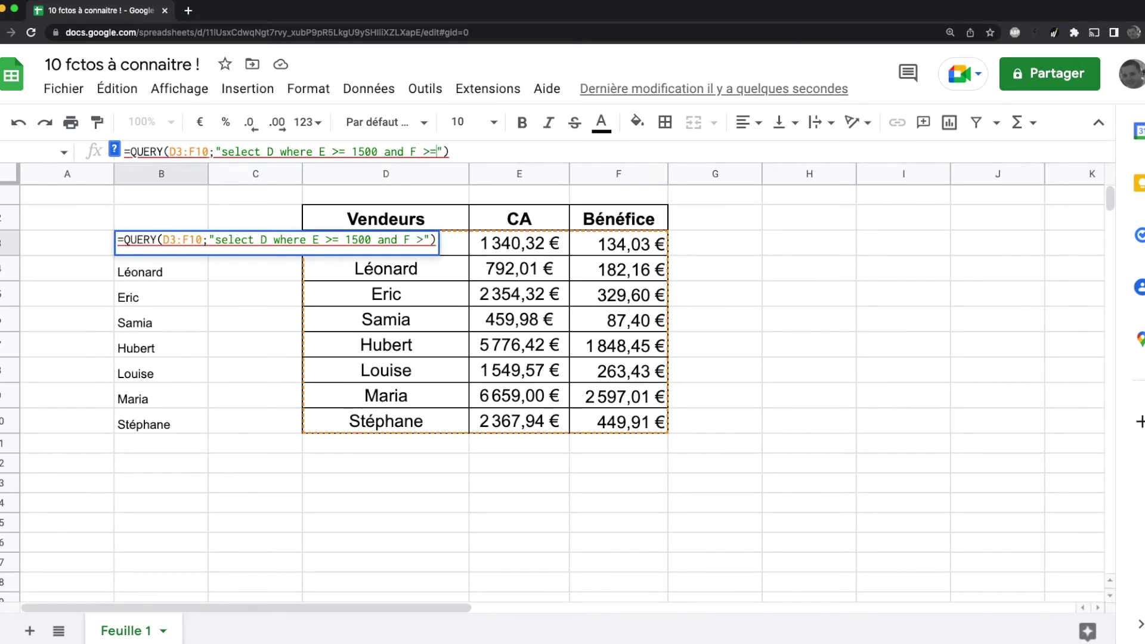
text(500)
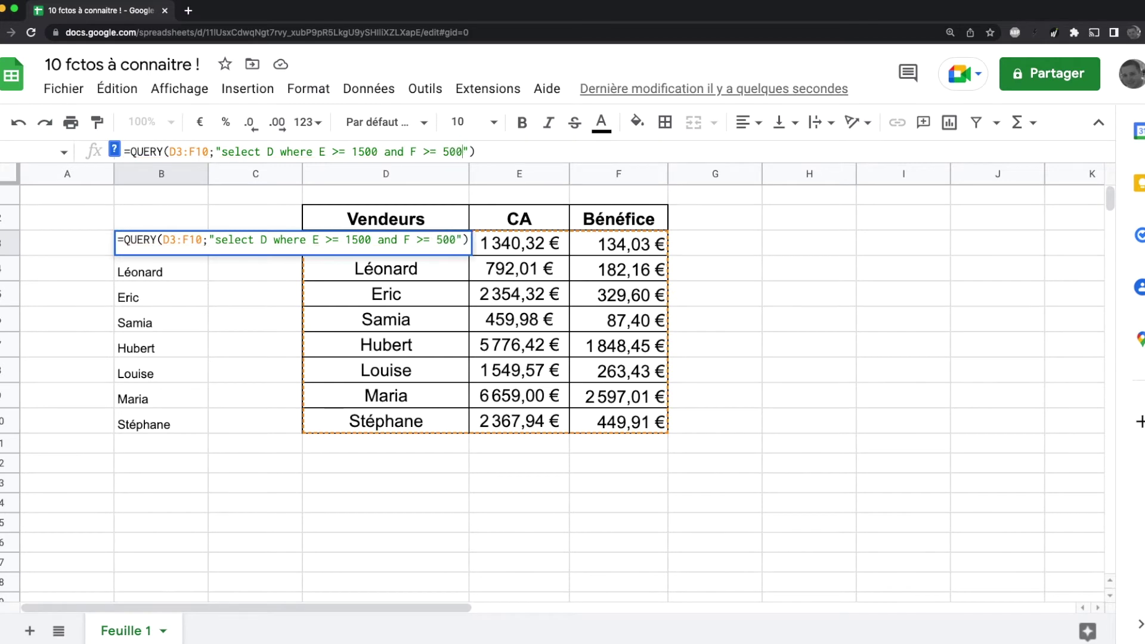
key(Return)
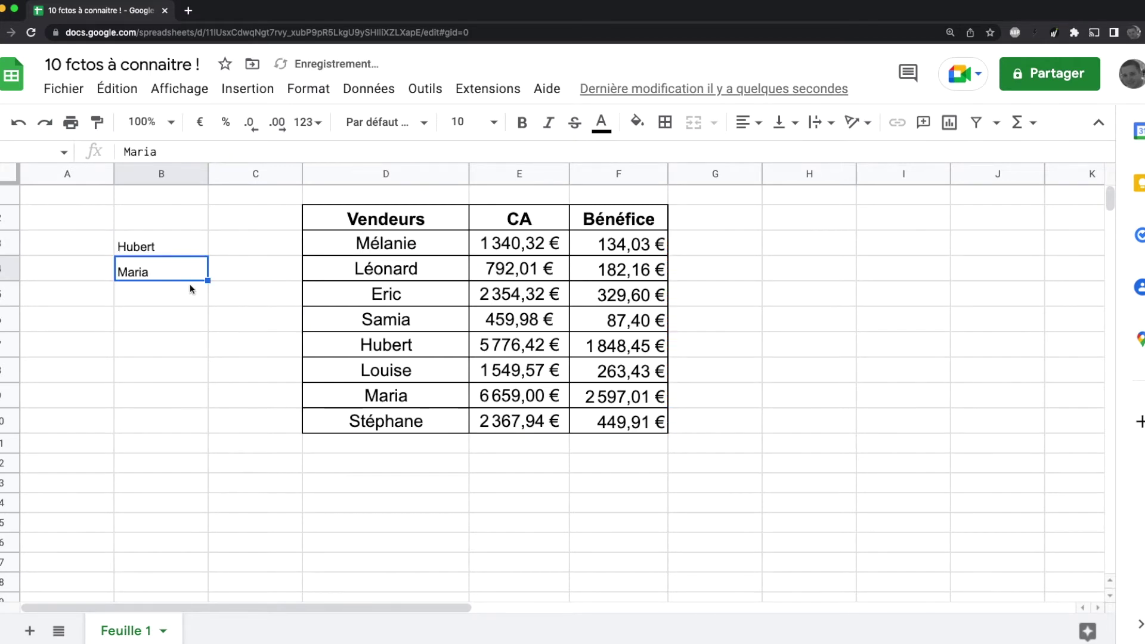
Step: Inspect Louise's row, including her CA value and the Bénéfice formula
click(169, 344)
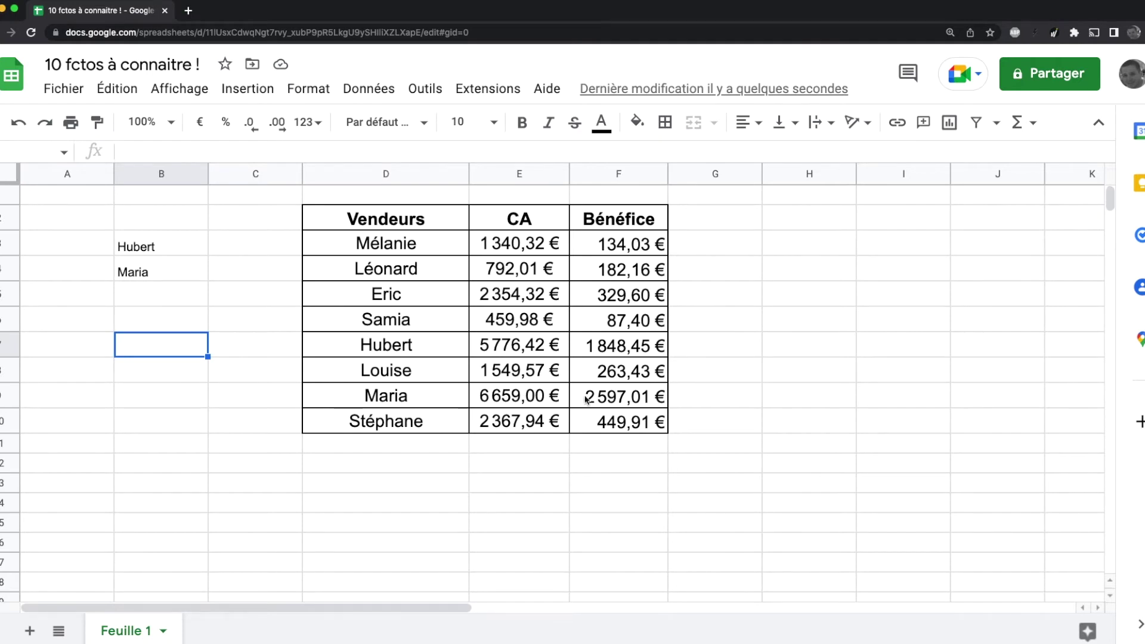
click(422, 377)
click(513, 377)
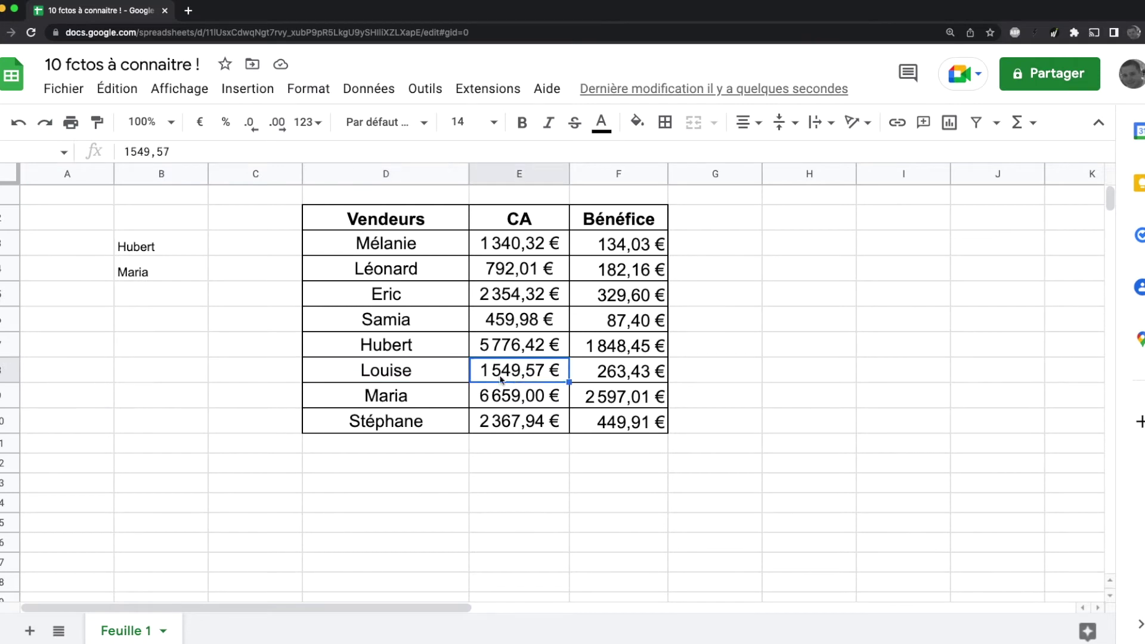
click(627, 379)
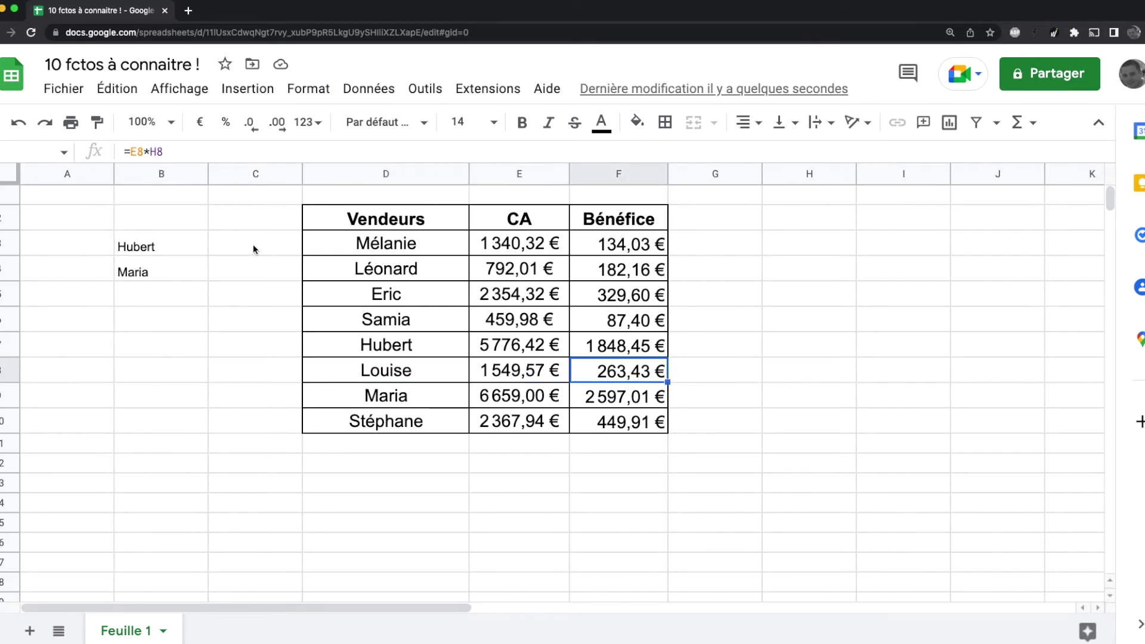
Step: Reselect B3 to review its QUERY formula again
click(191, 246)
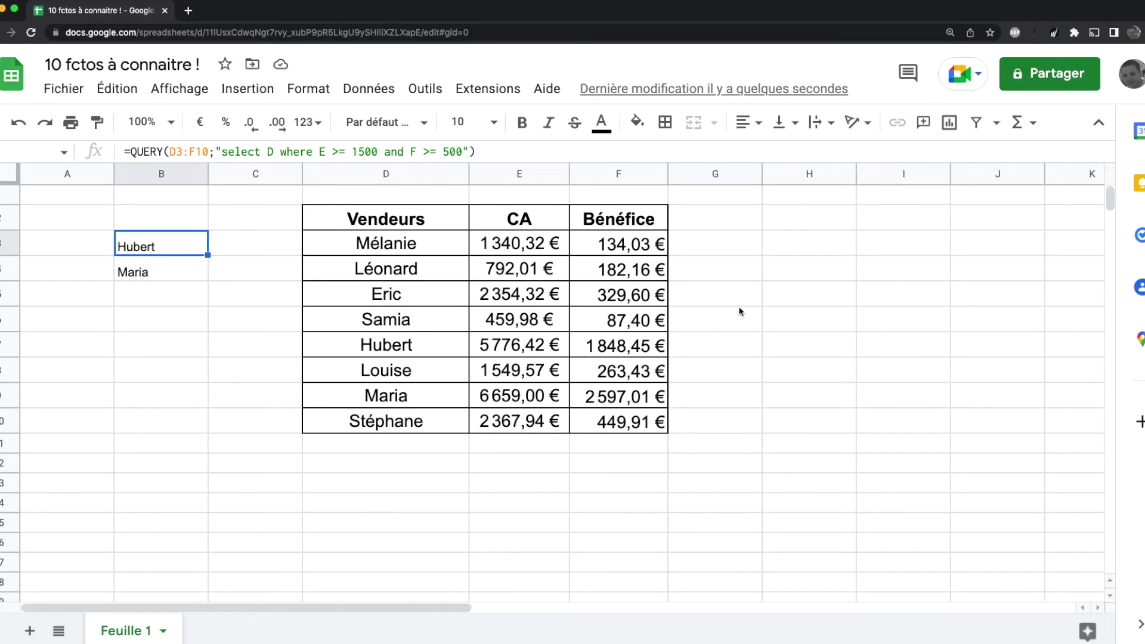
click(825, 218)
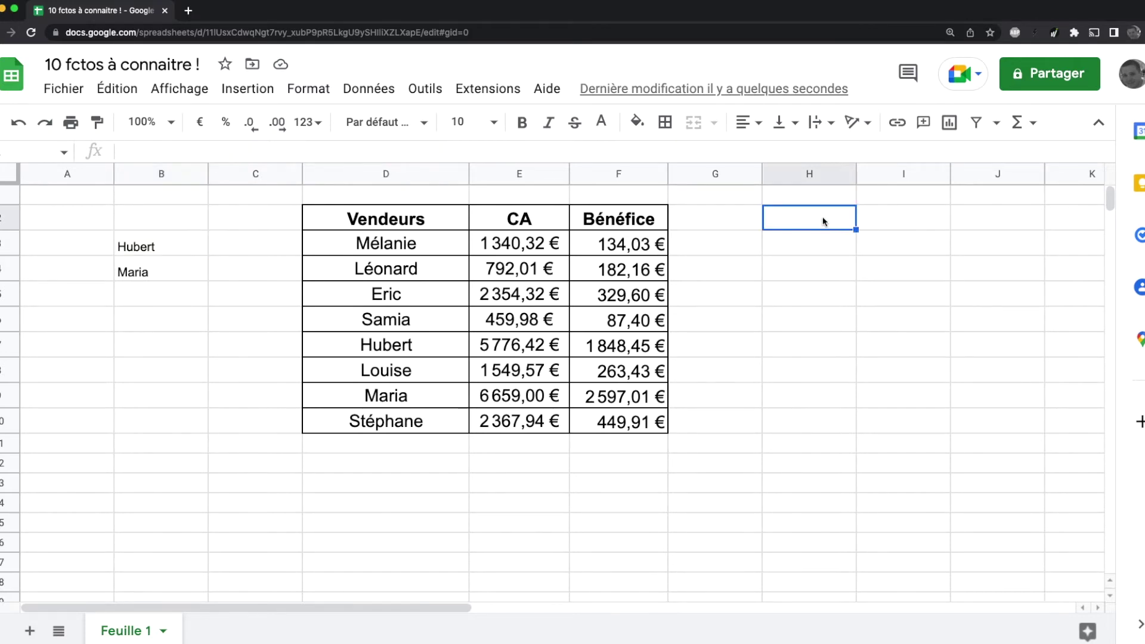
click(955, 413)
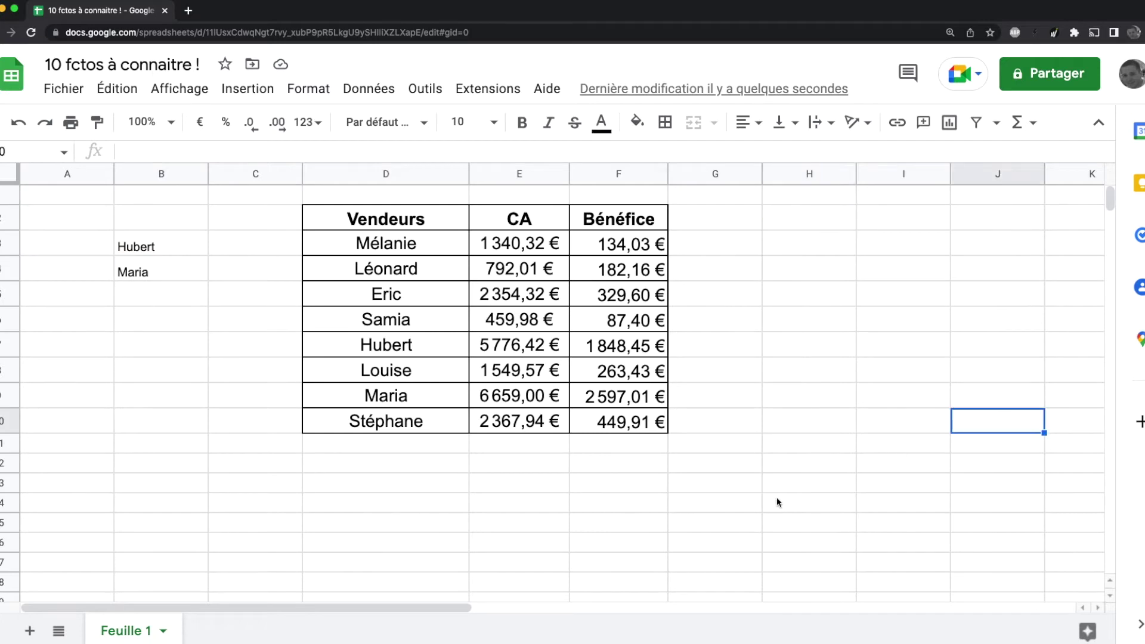
click(182, 375)
click(157, 250)
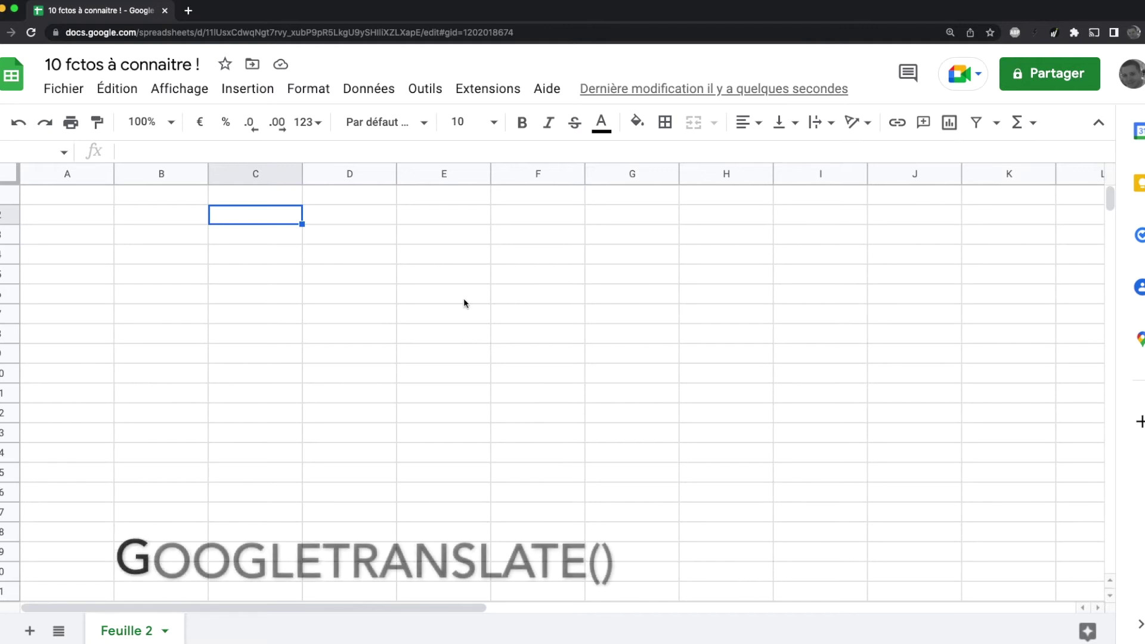
Step: Enter 'Salut les mecs. Comment ça va ?' in cell D3
click(327, 240)
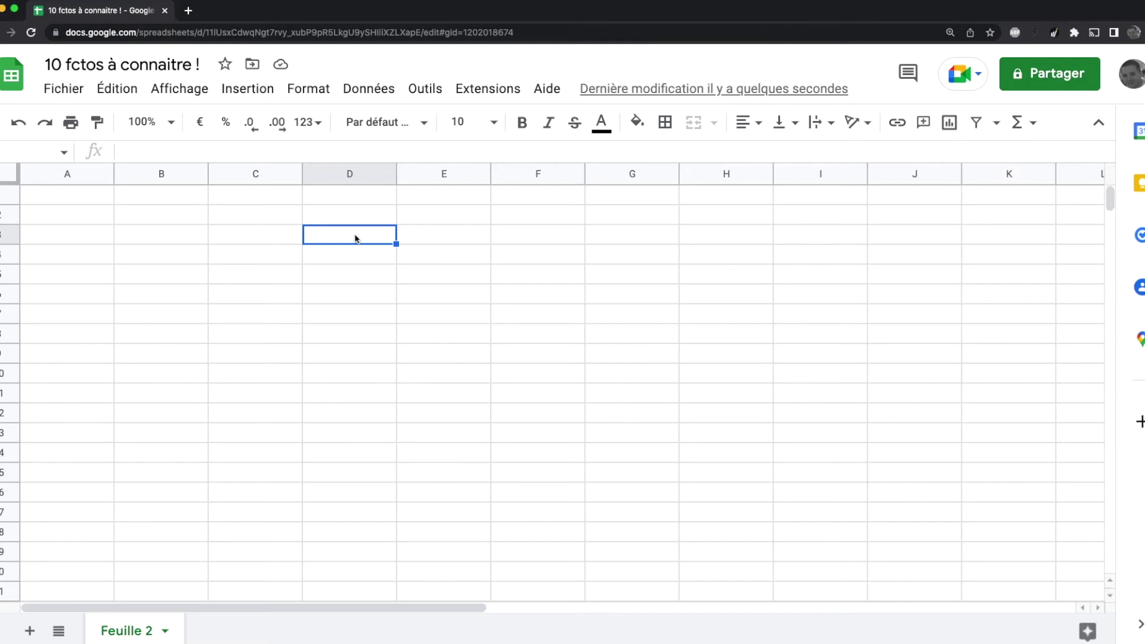
text(Sa)
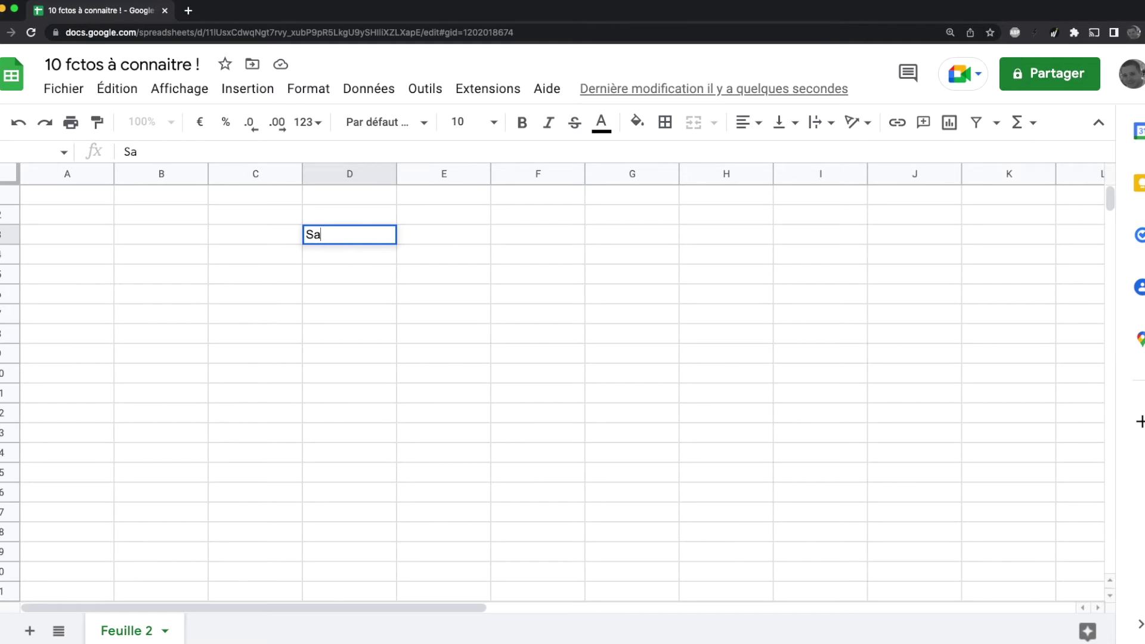
text(lut les mecs. Co)
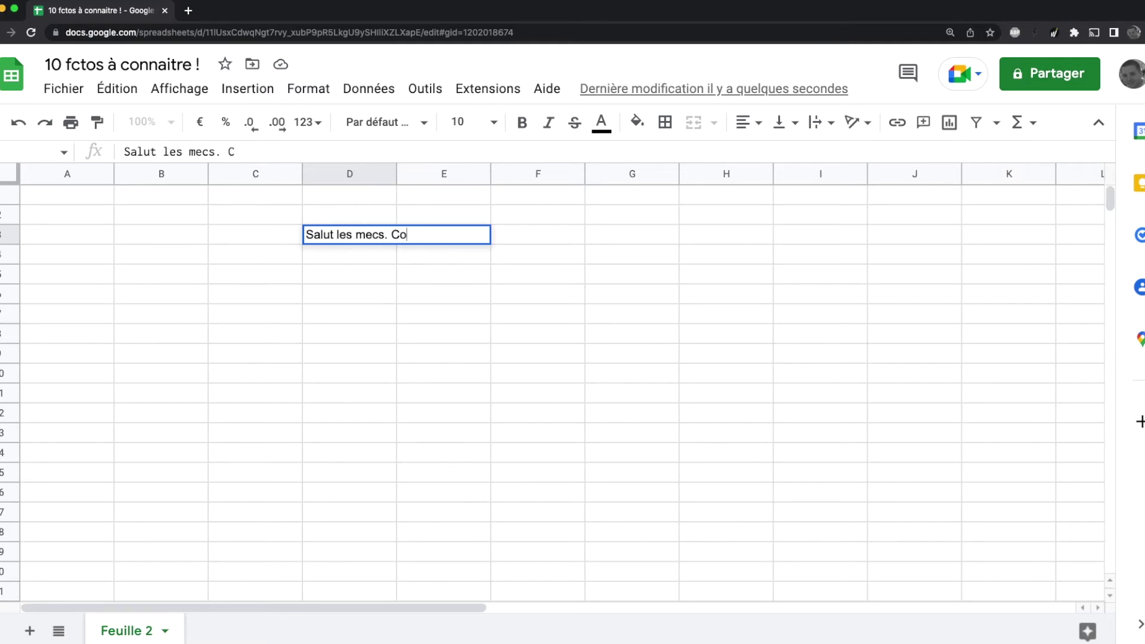
text(mment ça va ?)
key(Return)
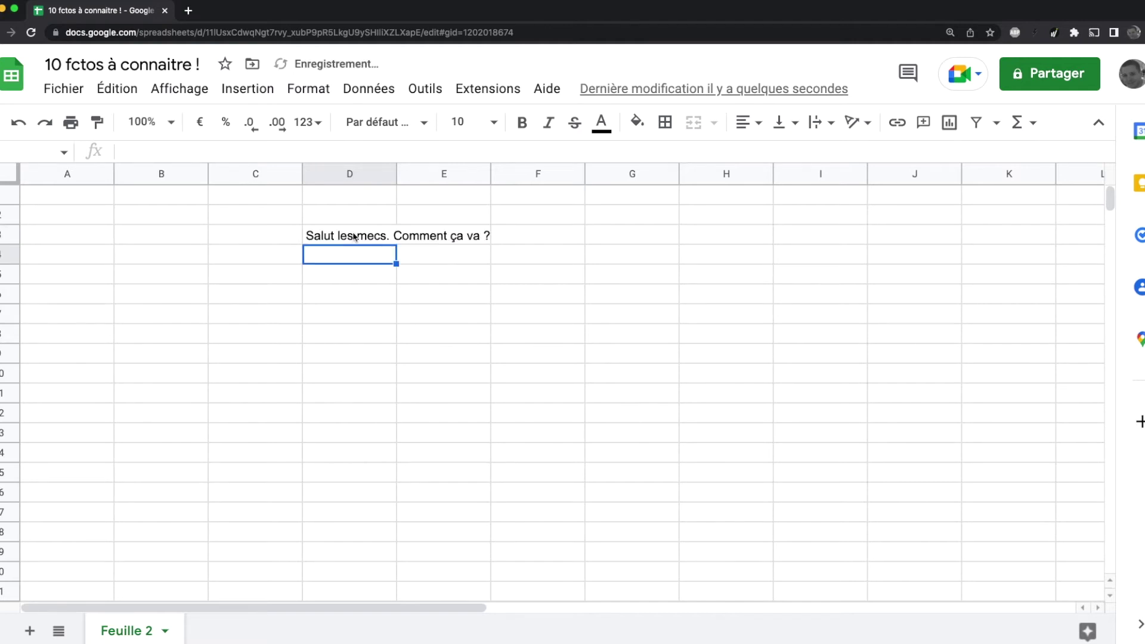
Step: Set columns D and E to font size 14 and autofit column D to the sentence
double_click(396, 174)
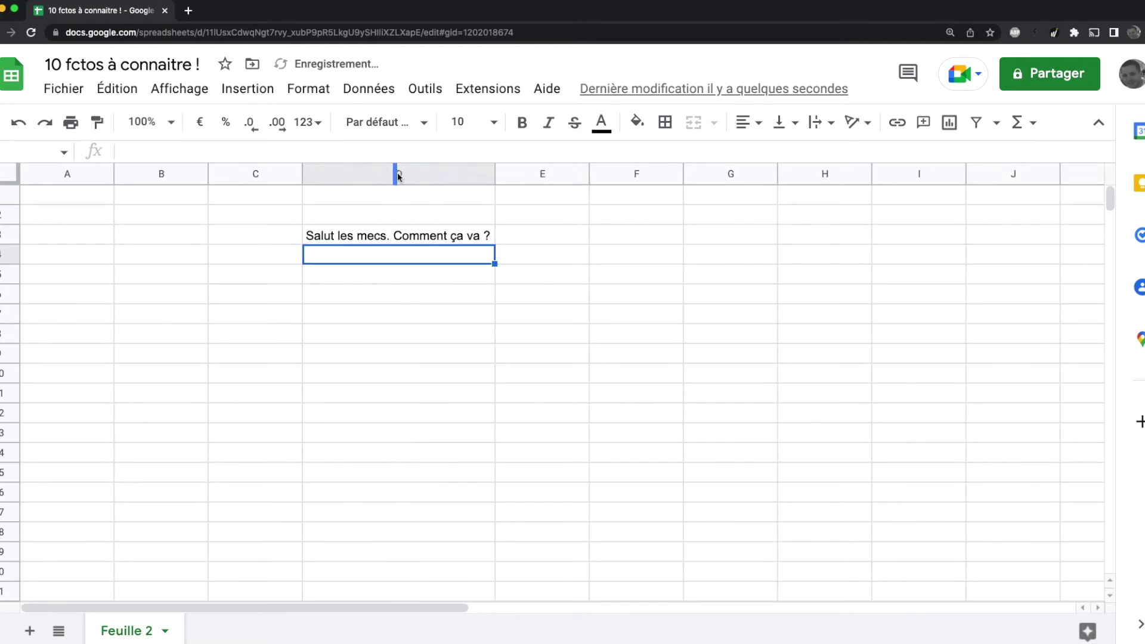
click(368, 175)
shift+click(499, 178)
click(472, 122)
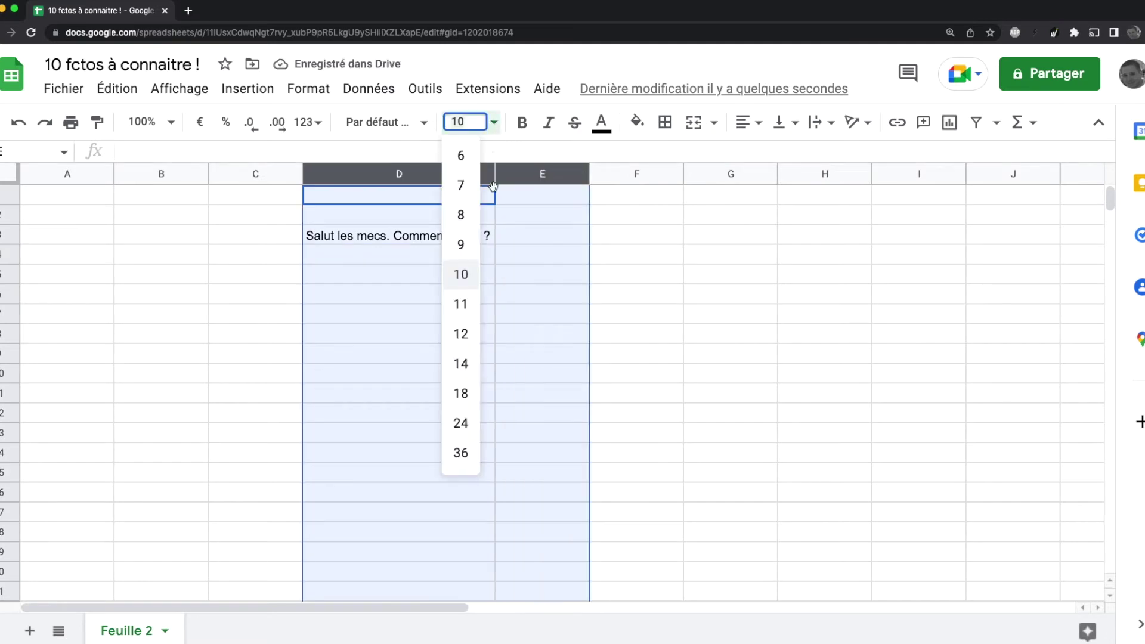
click(484, 362)
click(506, 358)
click(508, 173)
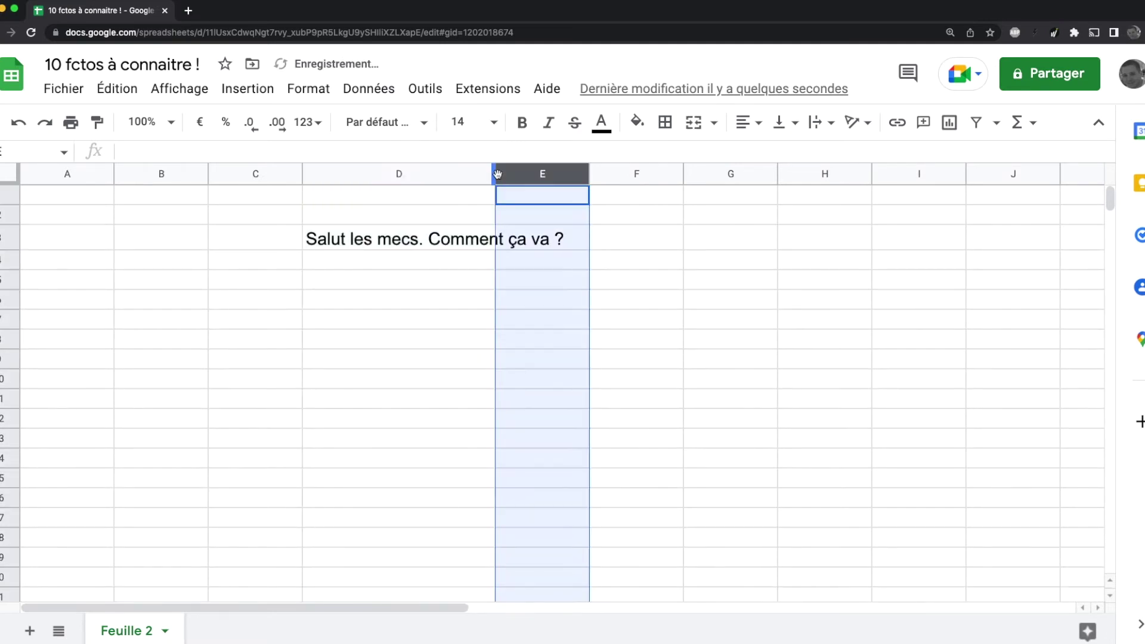
double_click(495, 173)
click(678, 299)
click(602, 234)
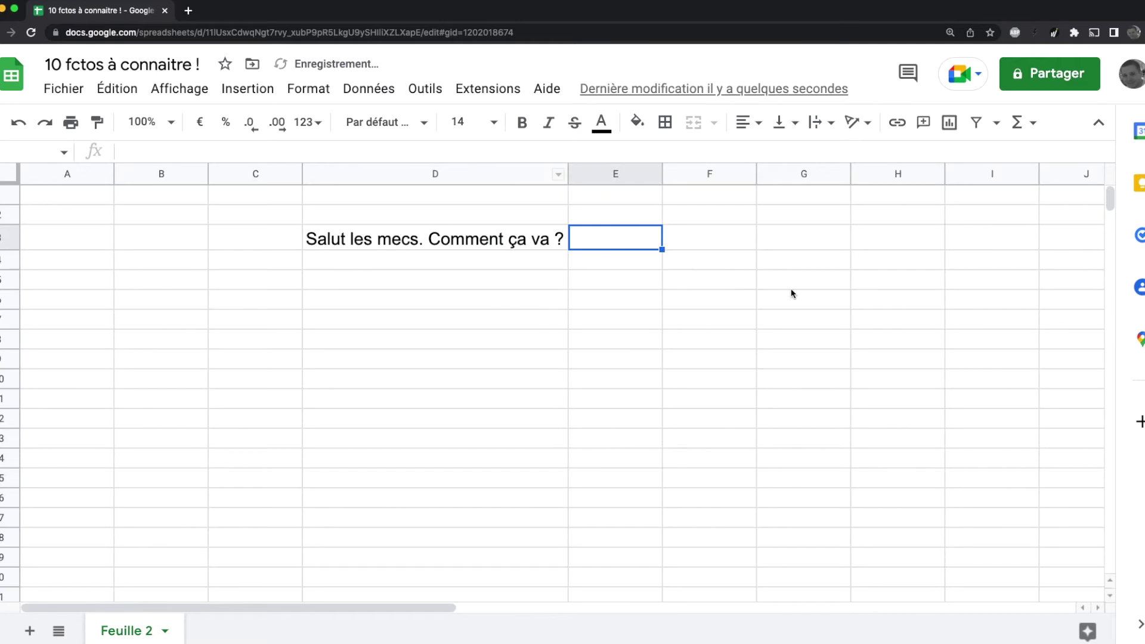
Step: Enter a GOOGLETRANSLATE formula in E3 translating D3 from "fr" to "es"
text(=)
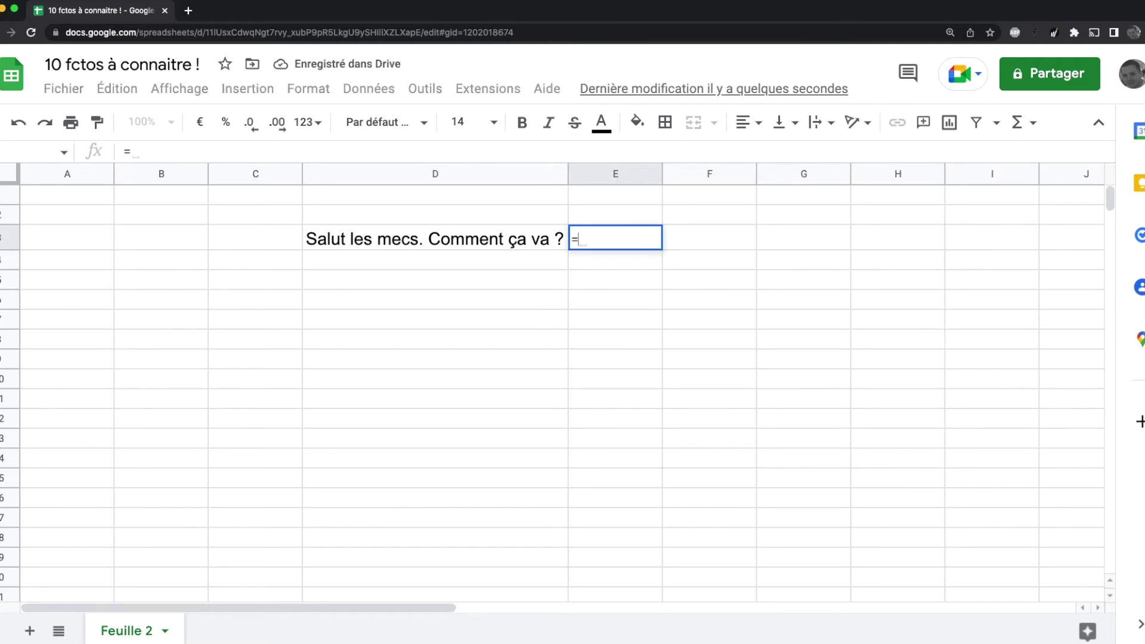
text(goo)
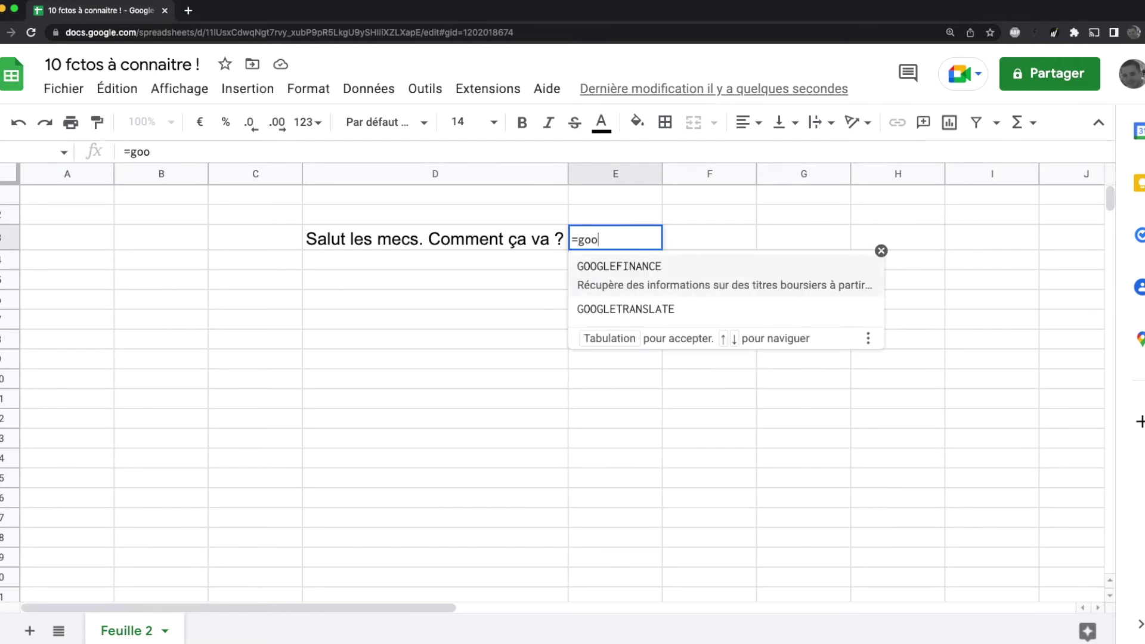
key(Down)
key(Tab)
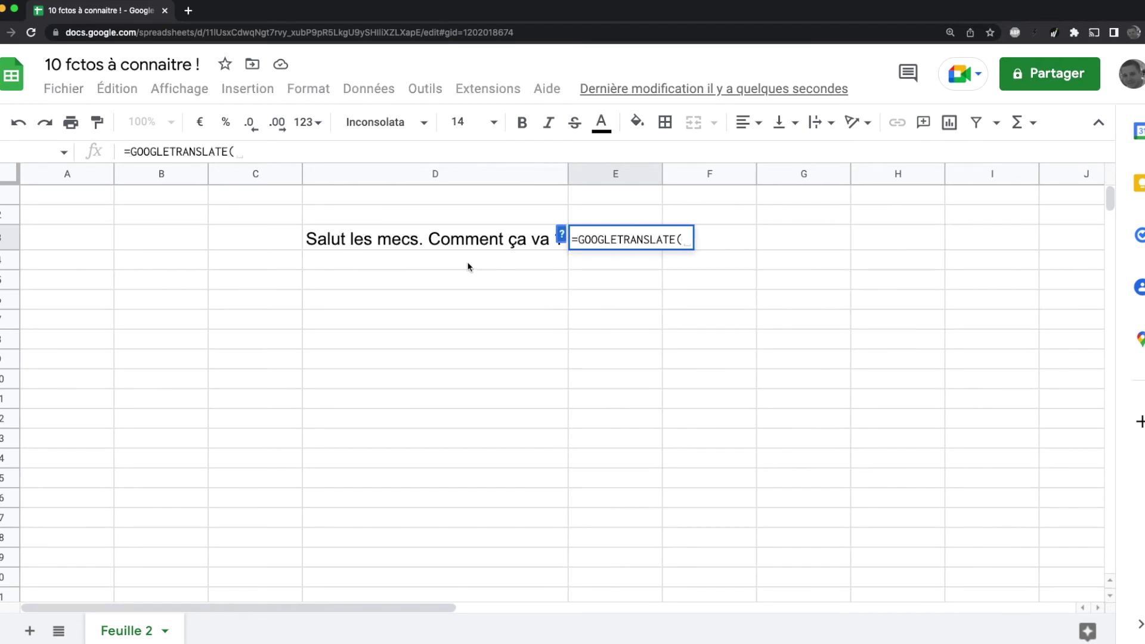
click(396, 240)
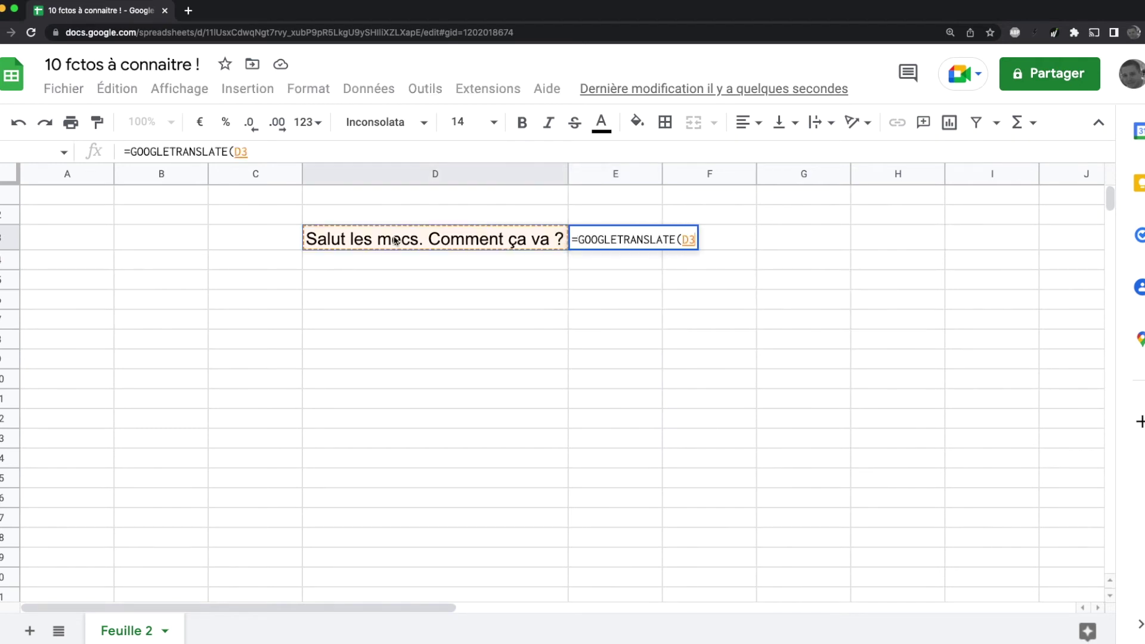
text(;)
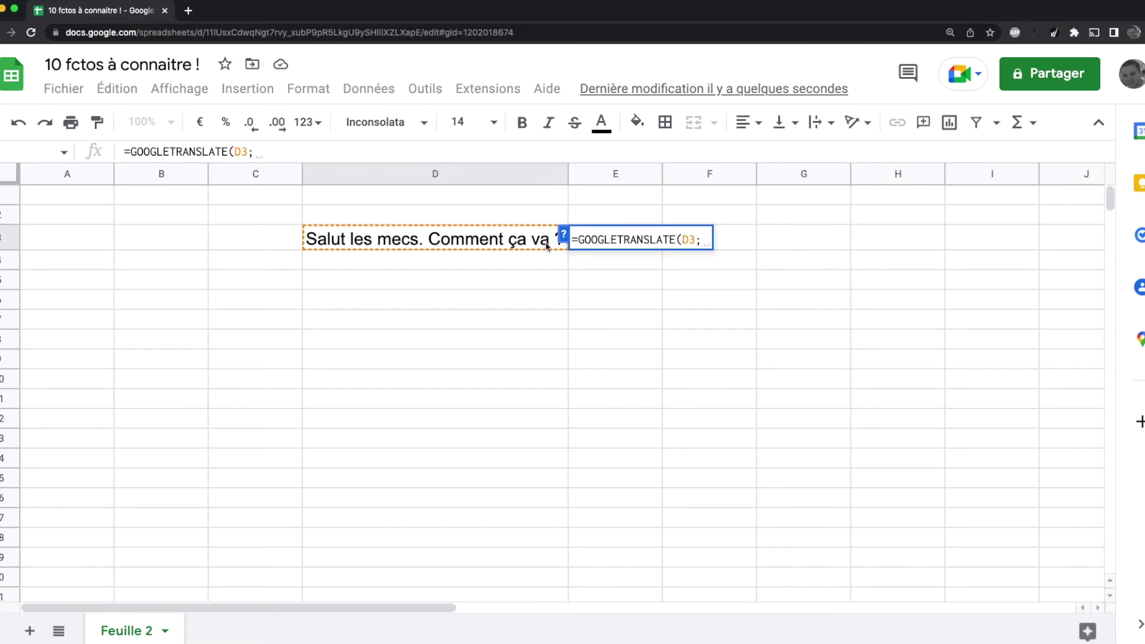
click(565, 238)
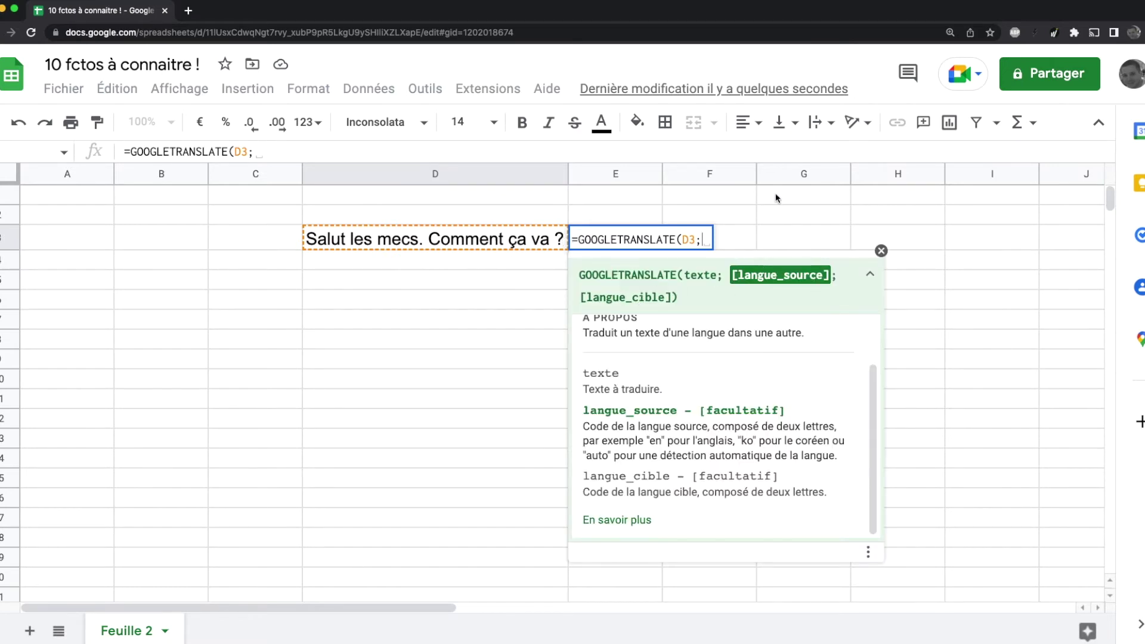
text("fr")
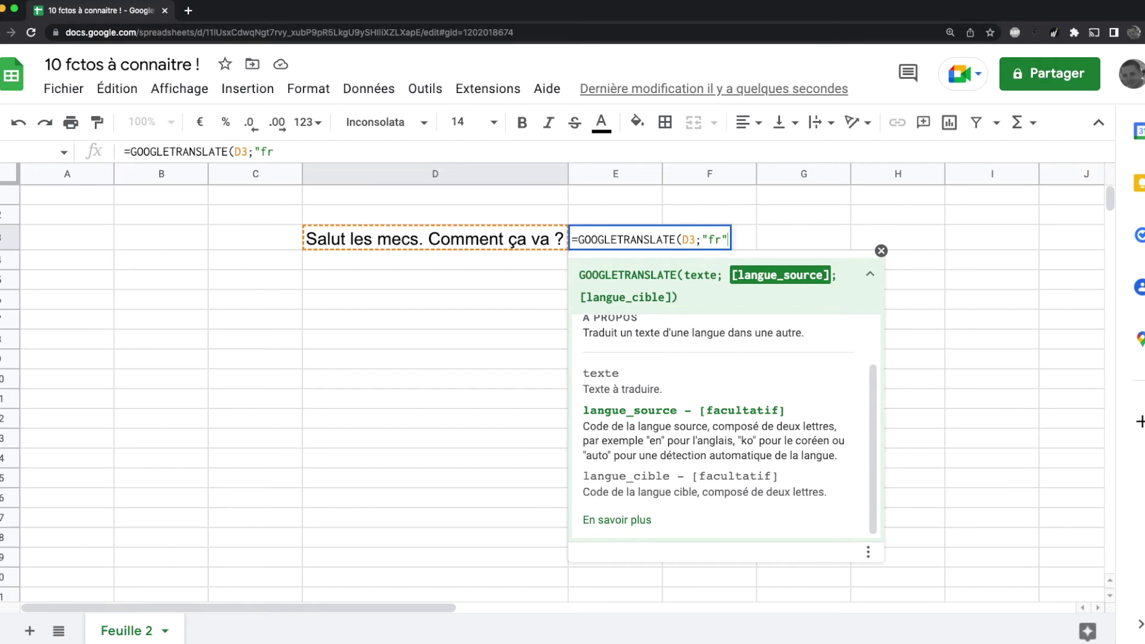
text(,"es"))
key(Return)
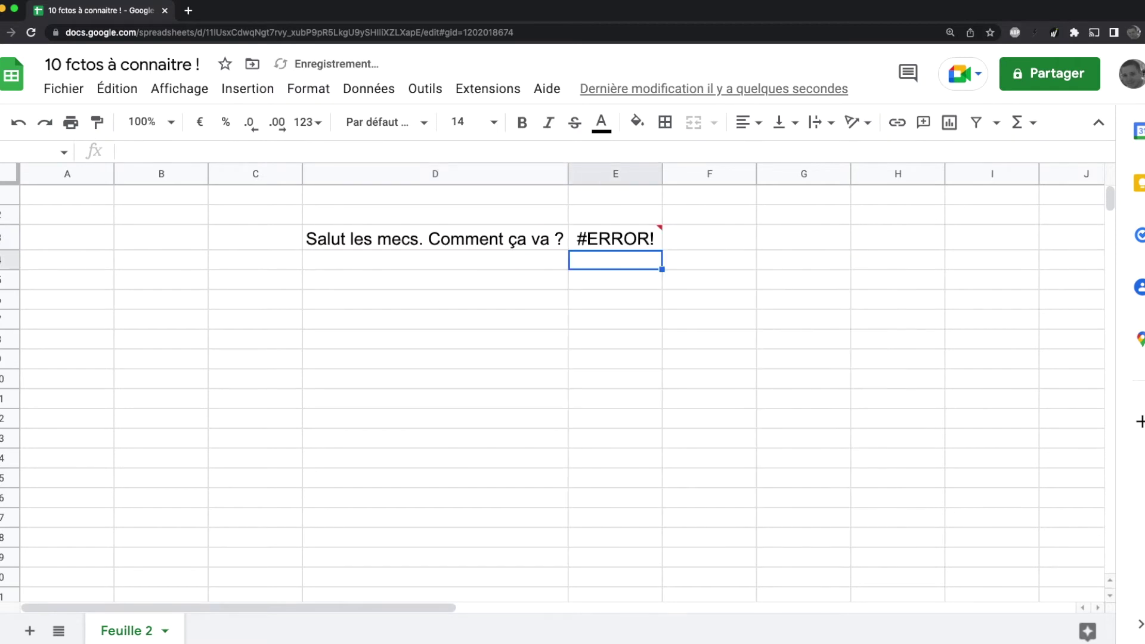
Step: Fix the language separator to a semicolon and autofit column E to 'Hola chicos. Cómo estás ?'
click(627, 242)
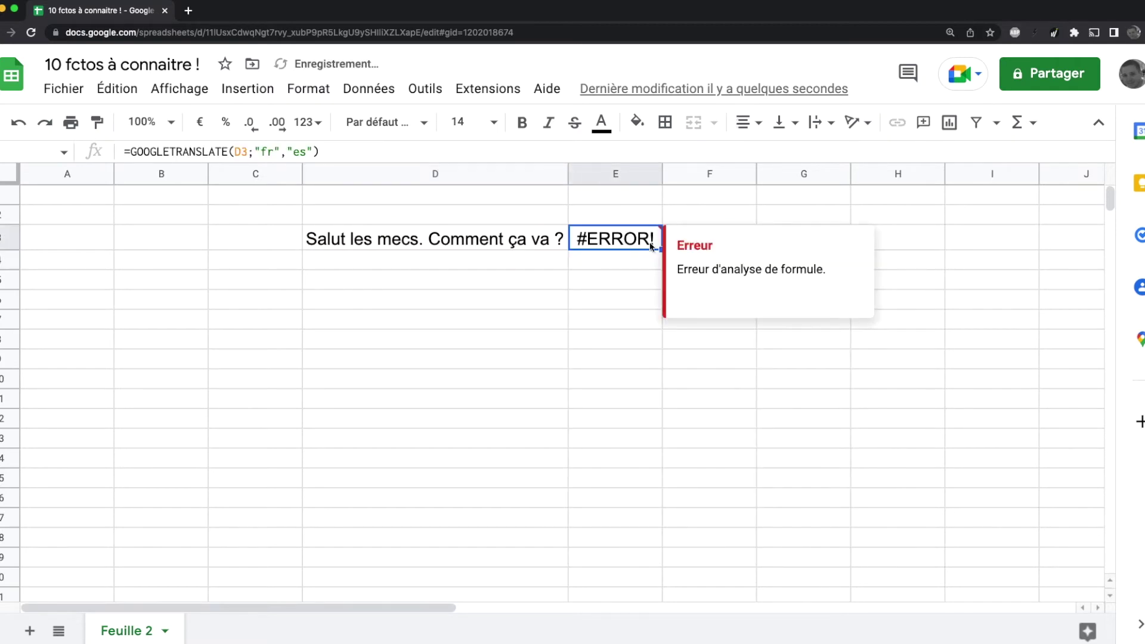
click(285, 151)
key(BackSpace)
text(;)
key(Return)
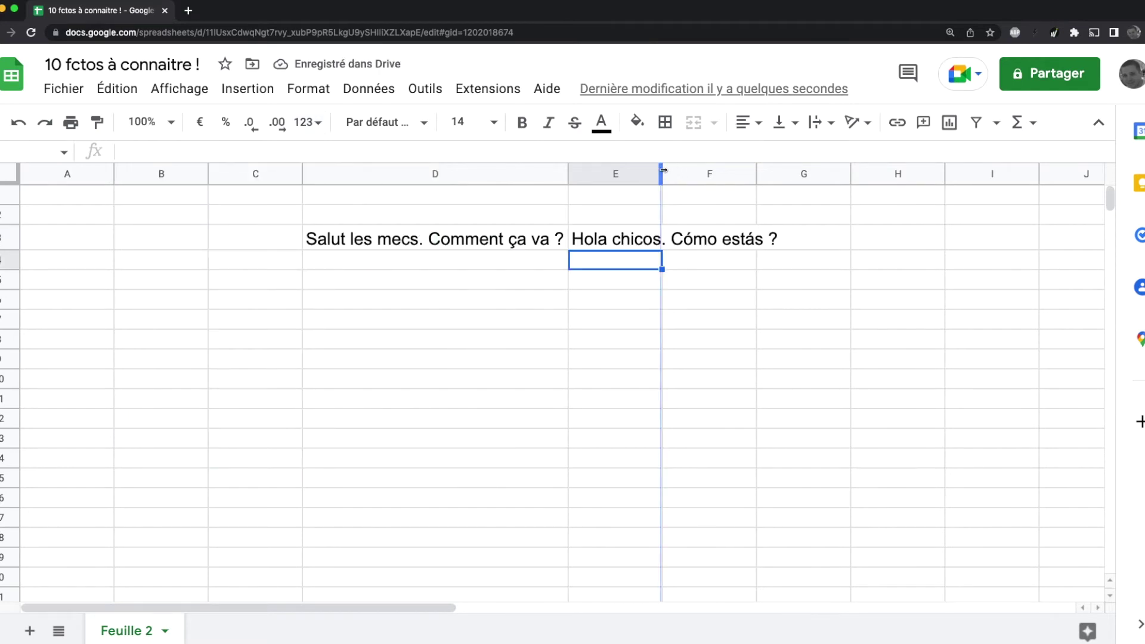
double_click(662, 172)
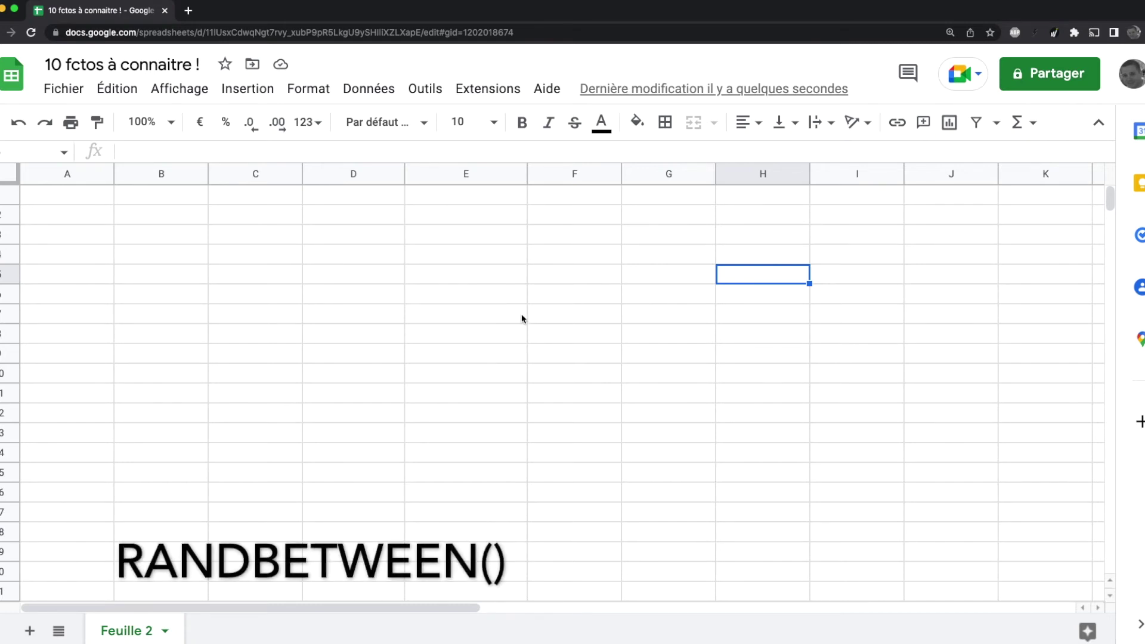
Step: Enter =RANDBETWEEN(0;20) in cell F2
click(574, 219)
text(=ra)
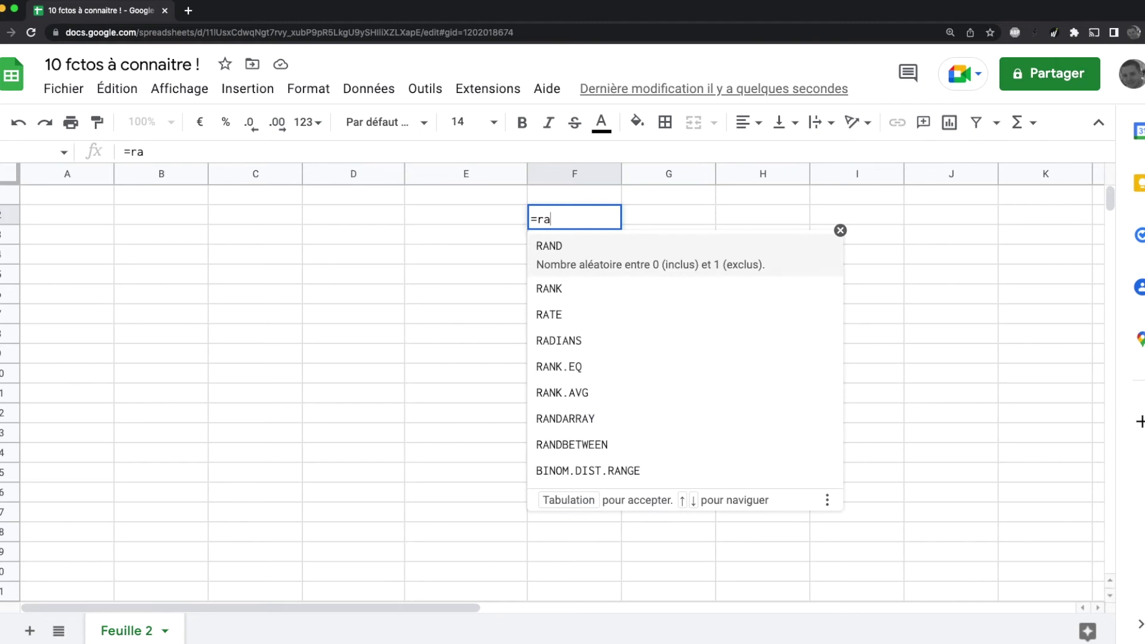
text(n)
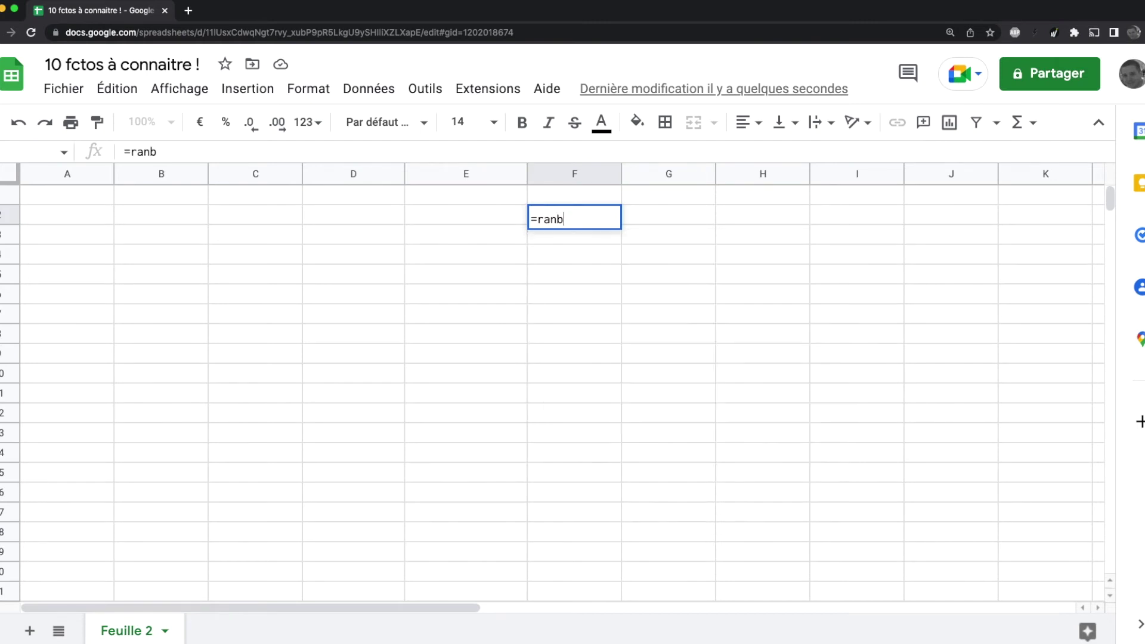
text(d)
key(Down)
key(Down)
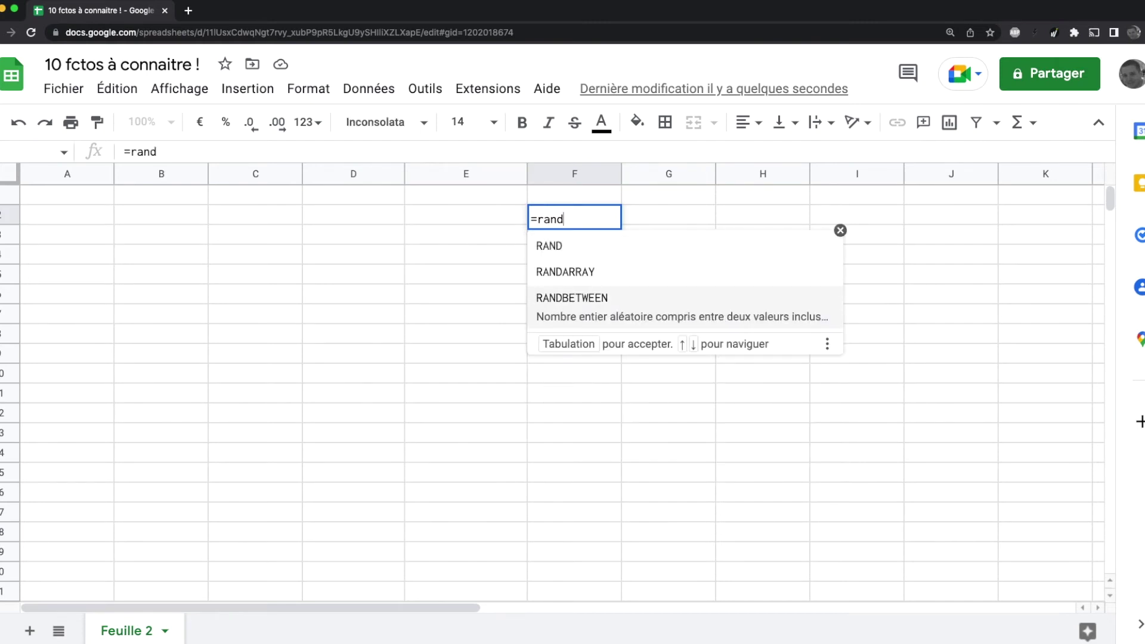
key(Tab)
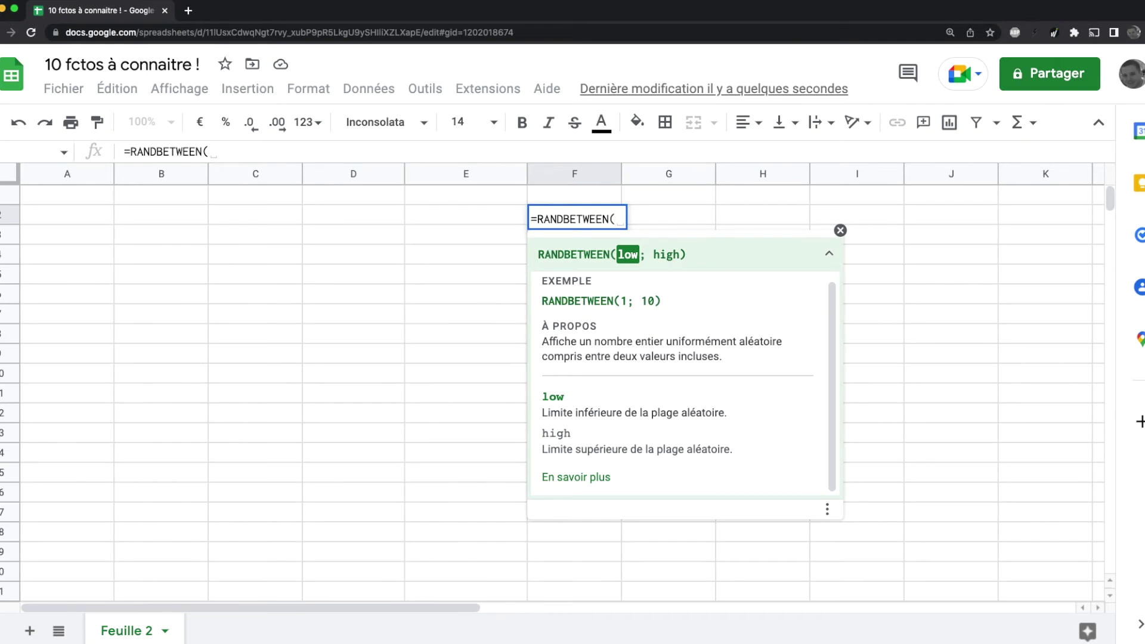
text(0;230)
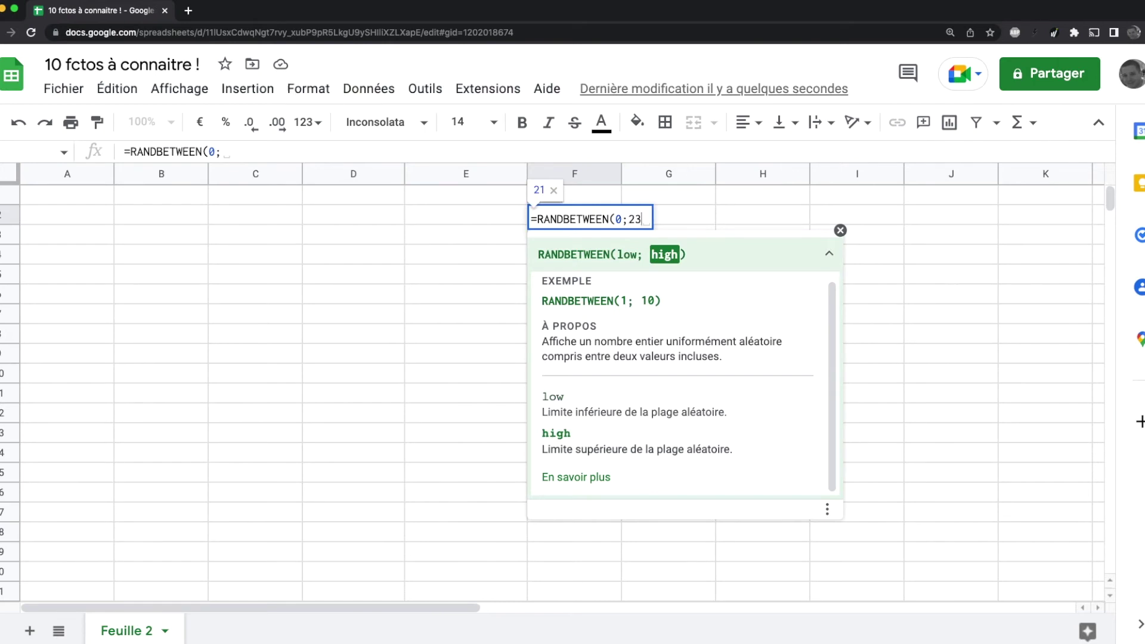
key(BackSpace)
key(BackSpace)
text(0))
key(Return)
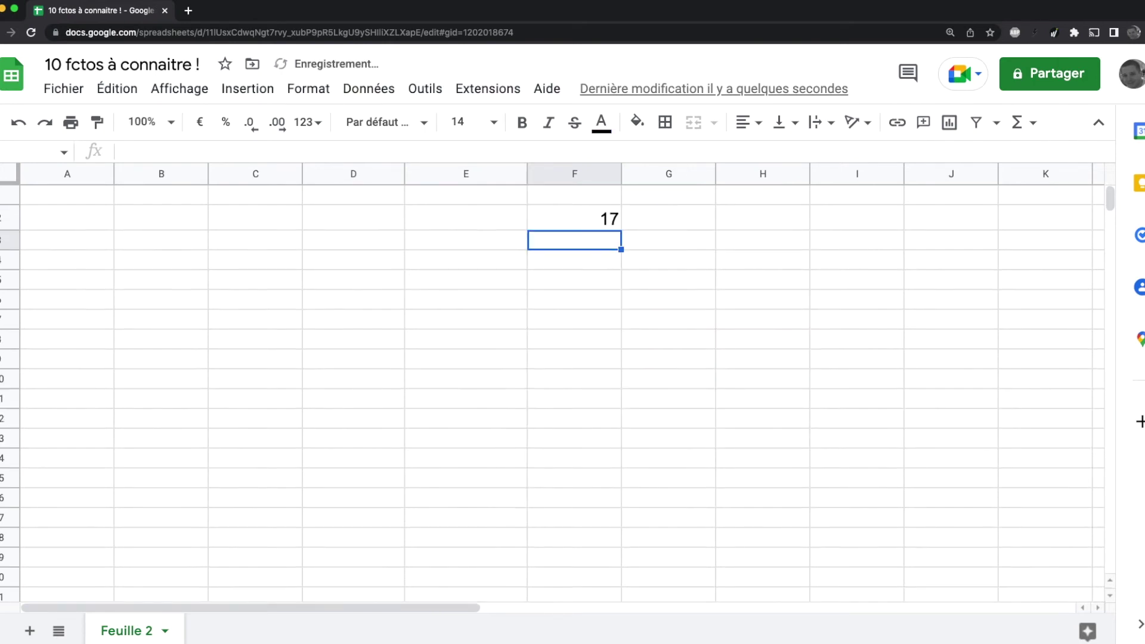
Step: Fill the RANDBETWEEN formula down from F2 to F20
click(583, 226)
drag(623, 231, 624, 593)
click(715, 418)
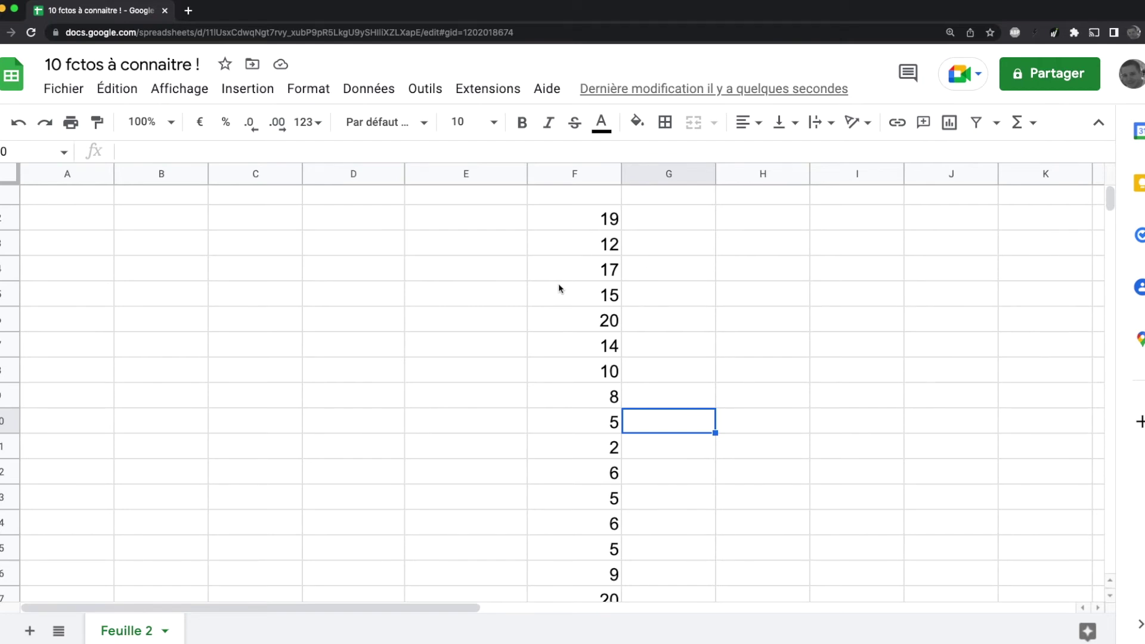
scroll(559, 288, down, 2)
scroll(559, 288, up, 2)
drag(488, 222, 489, 400)
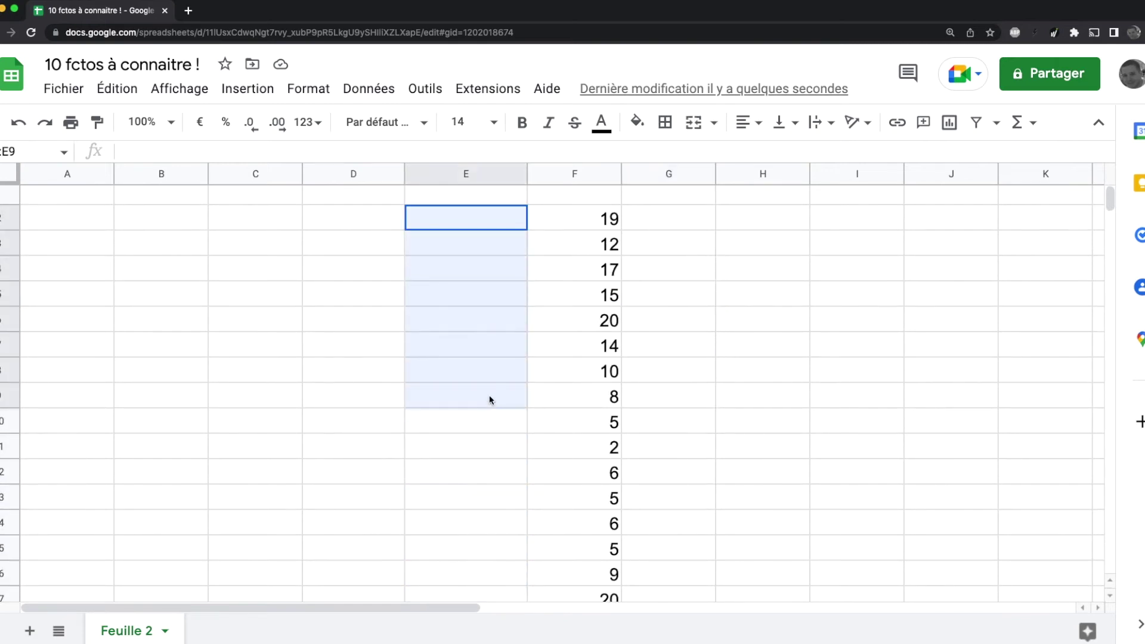
click(728, 317)
Step: Enter 0 in H2 and the formula =H2+1 in H3
click(781, 223)
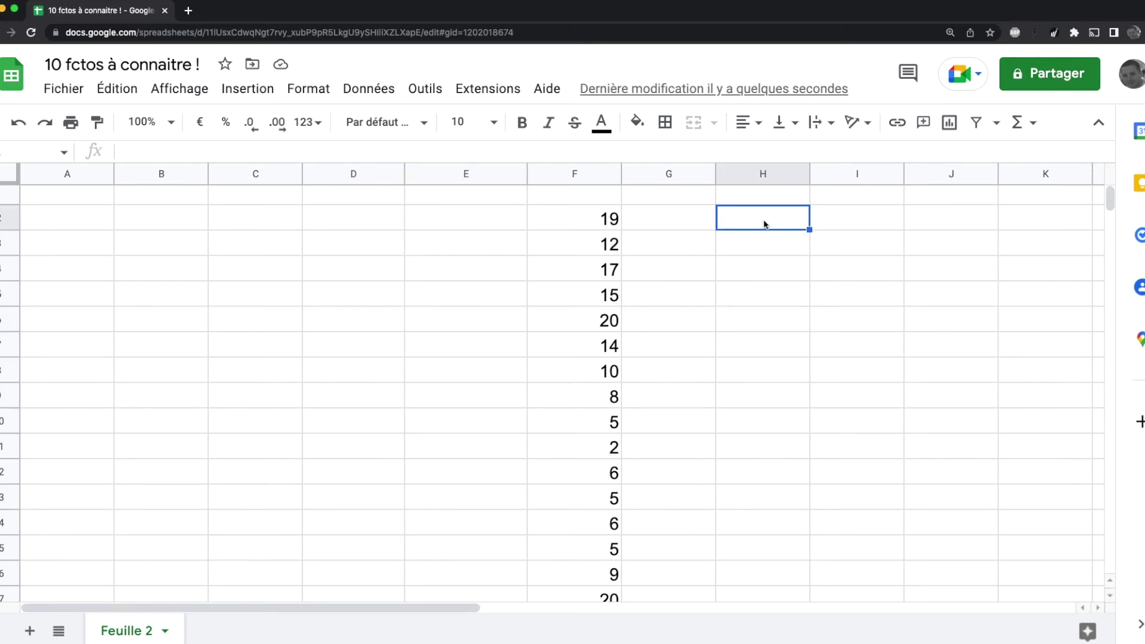
text(=)
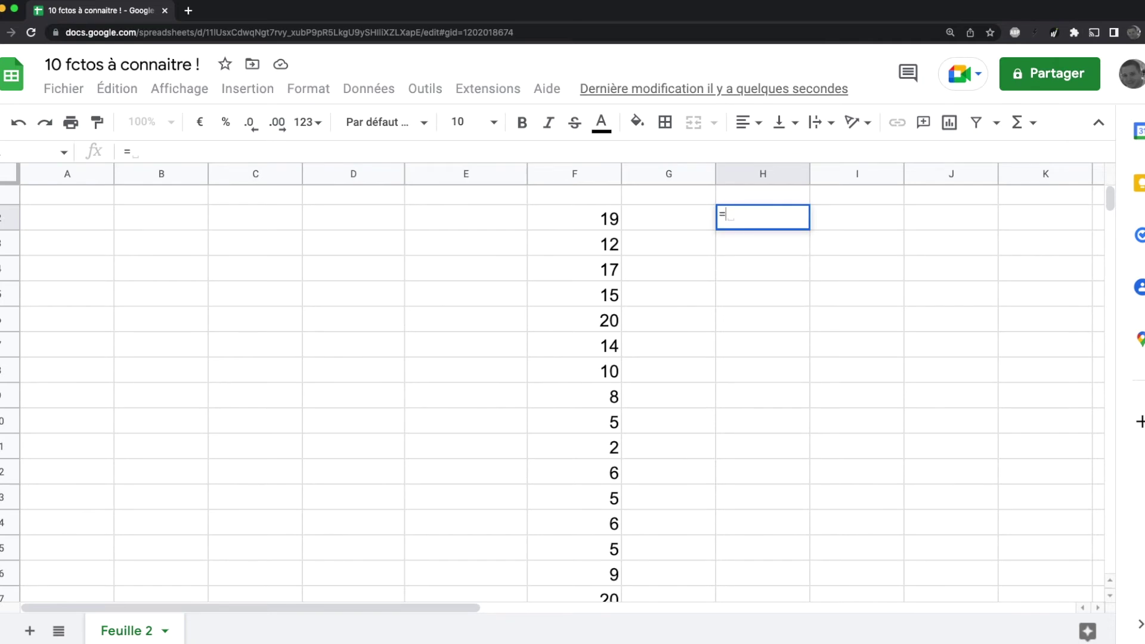
text(0)
key(Return)
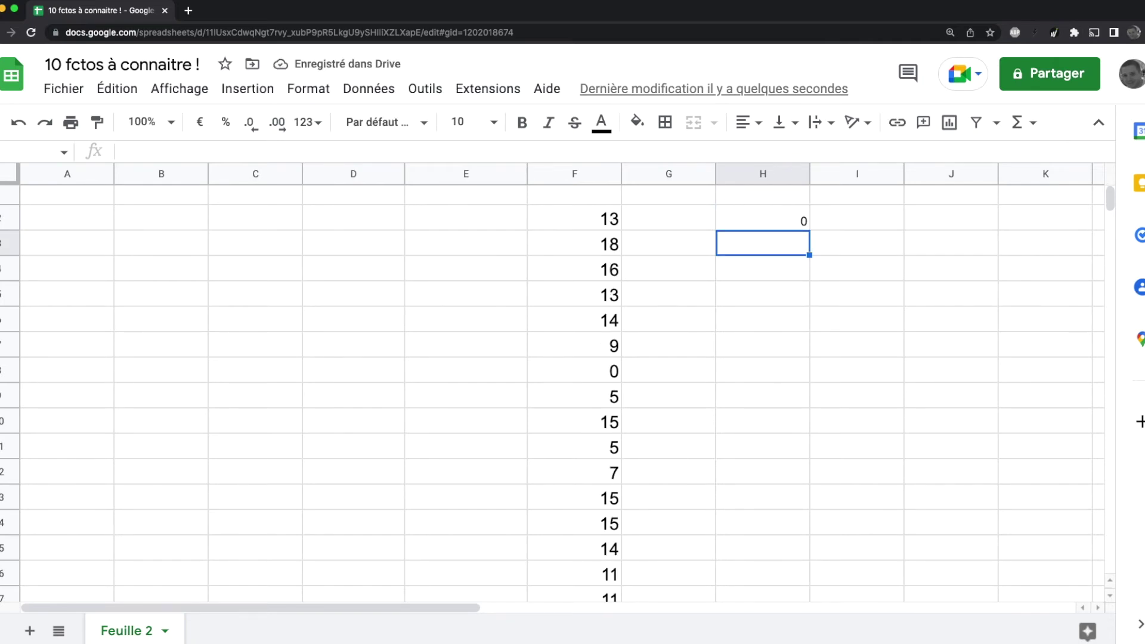
text(=)
key(Up)
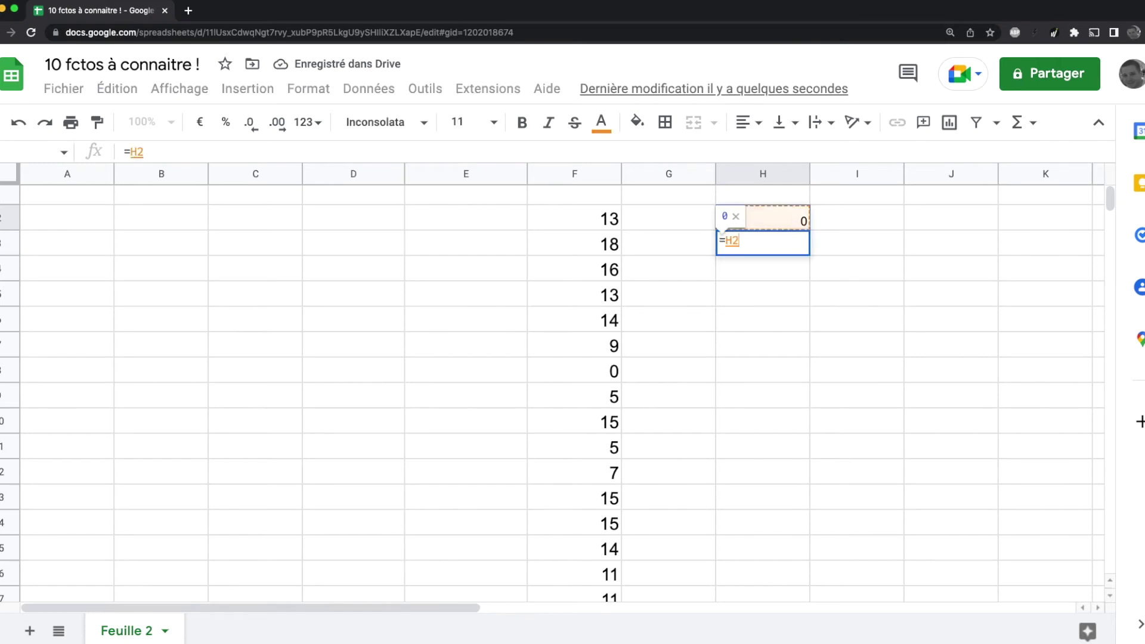
text(+1)
key(Return)
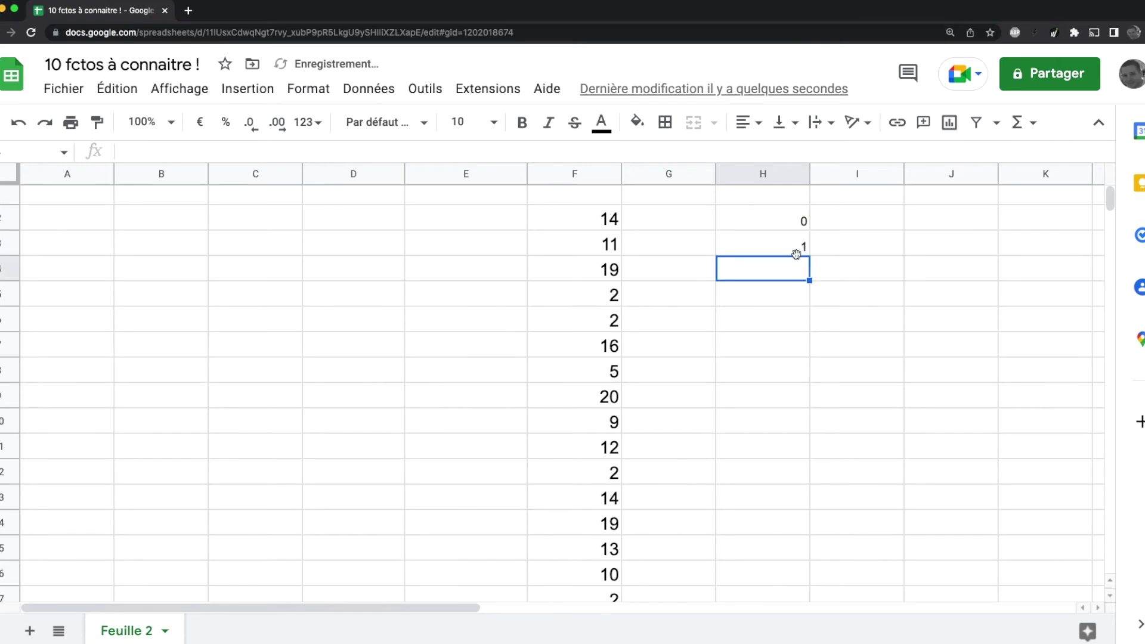
Step: Fill the +1 formula down column H, deleting the surplus values 21 to 27
click(801, 254)
drag(809, 254, 770, 383)
click(784, 545)
key(Delete)
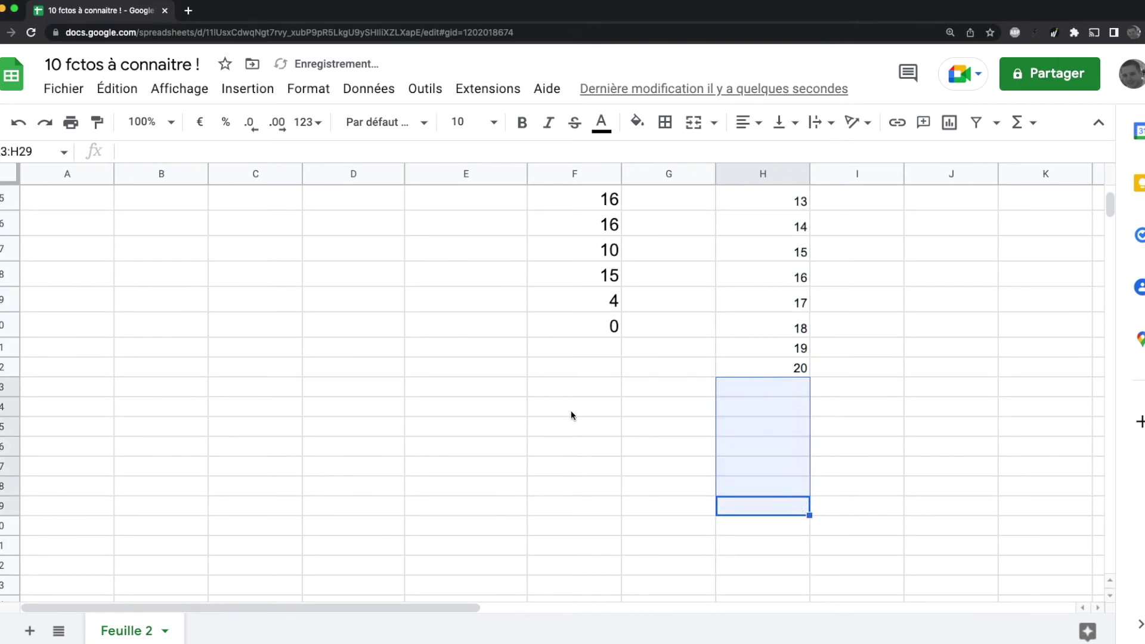
scroll(571, 410, up, 5)
scroll(600, 389, down, 3)
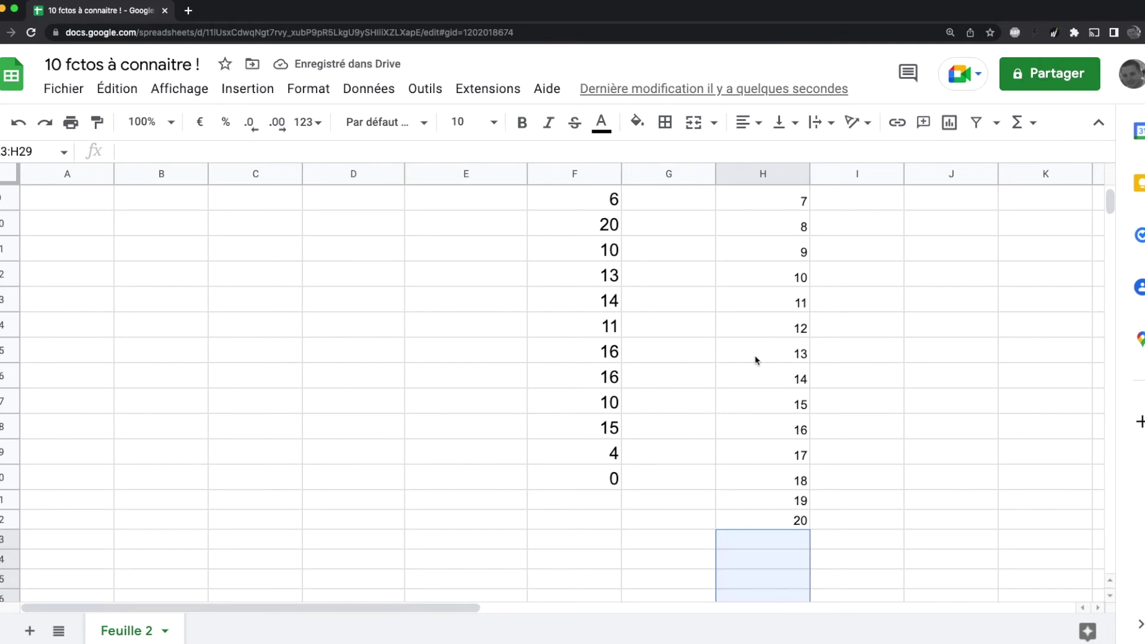
scroll(722, 430, up, 3)
click(584, 219)
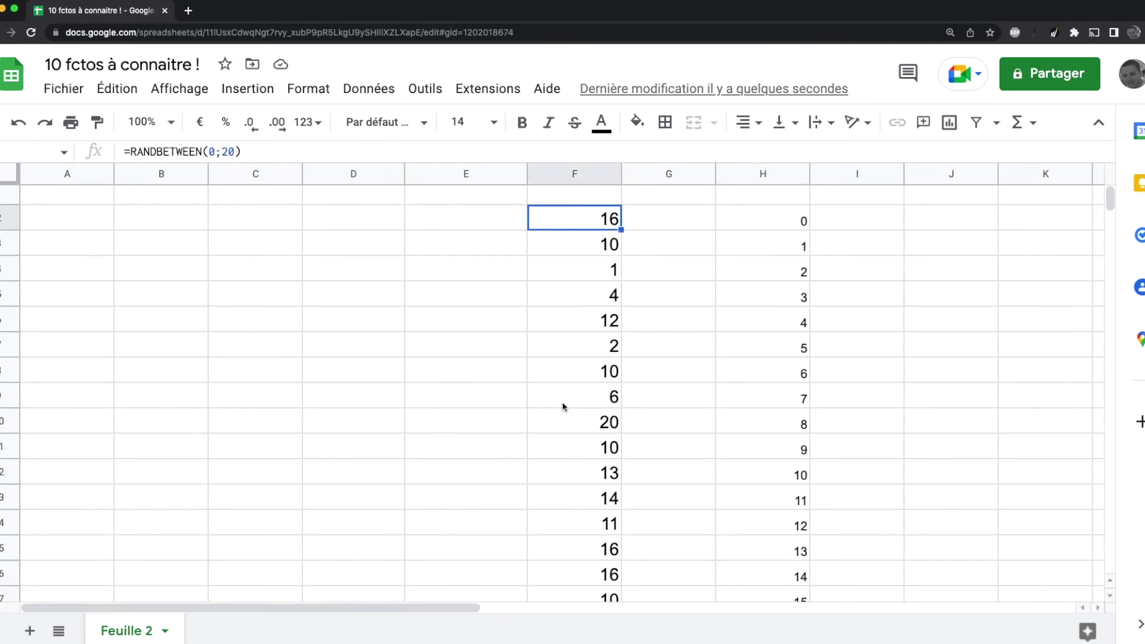
click(730, 454)
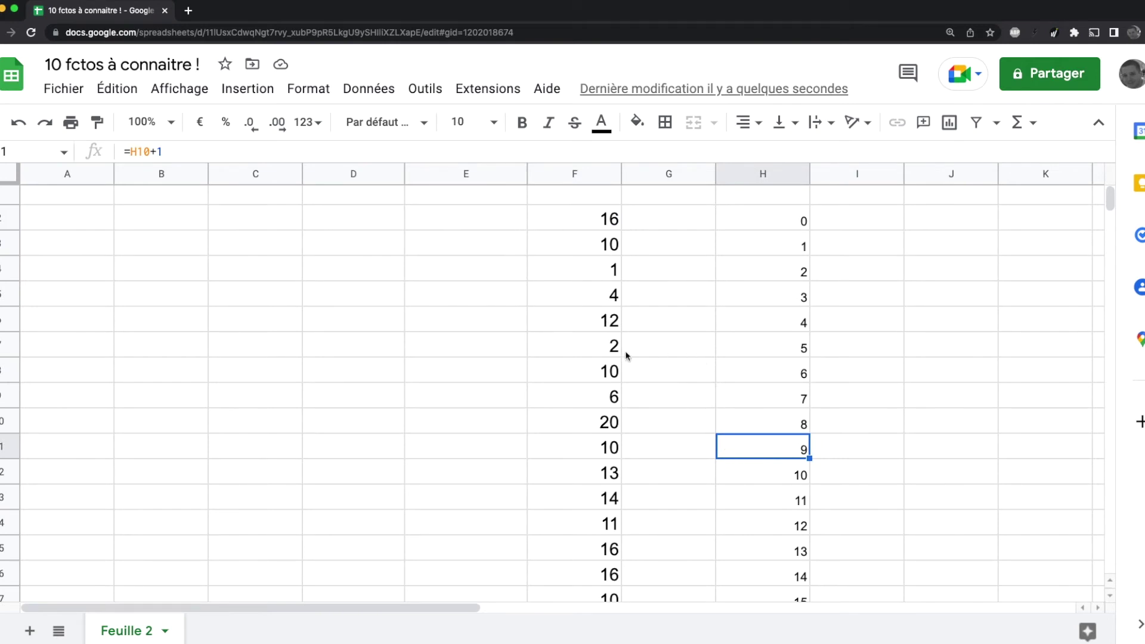
Step: Enter a FREQUENCY formula in J2 counting F2:F20 against the bin values in column H
click(917, 228)
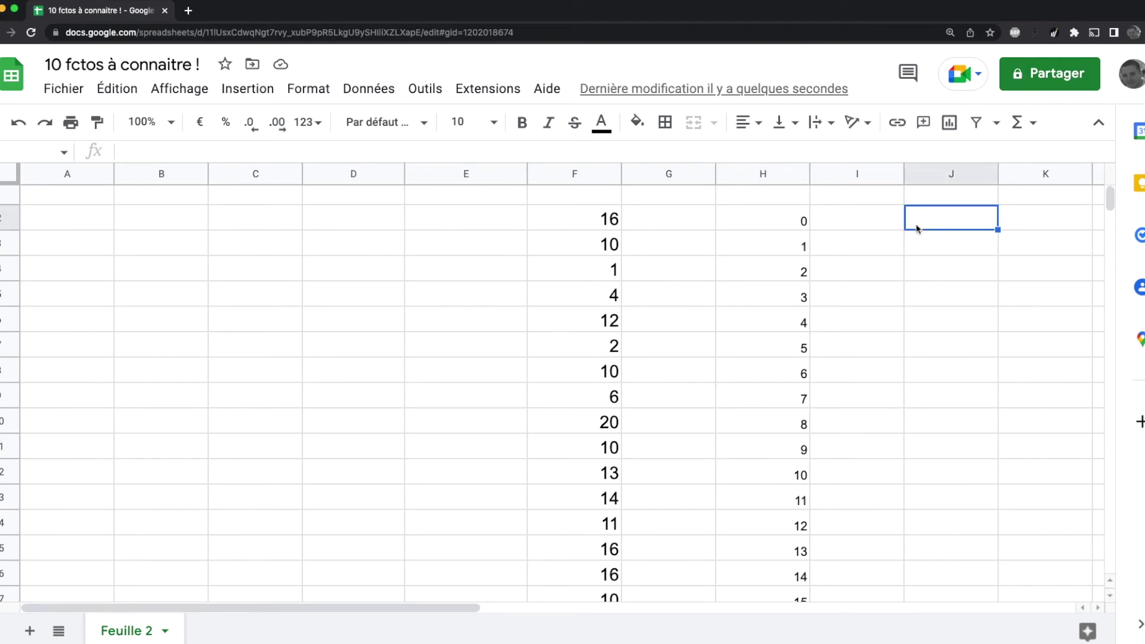
text(=freq)
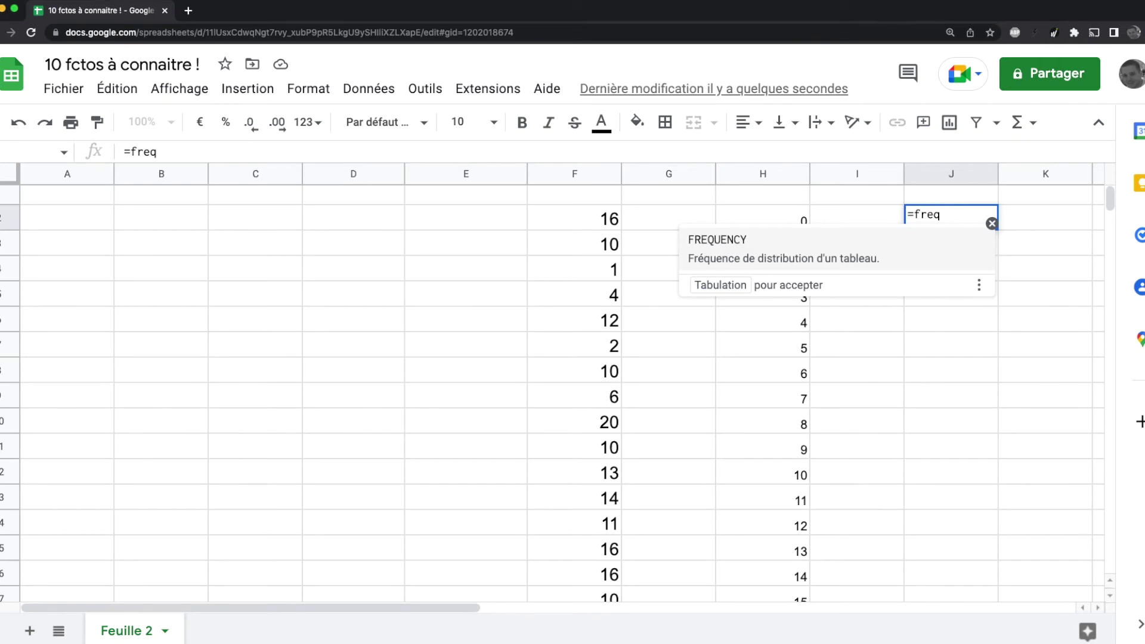
key(Tab)
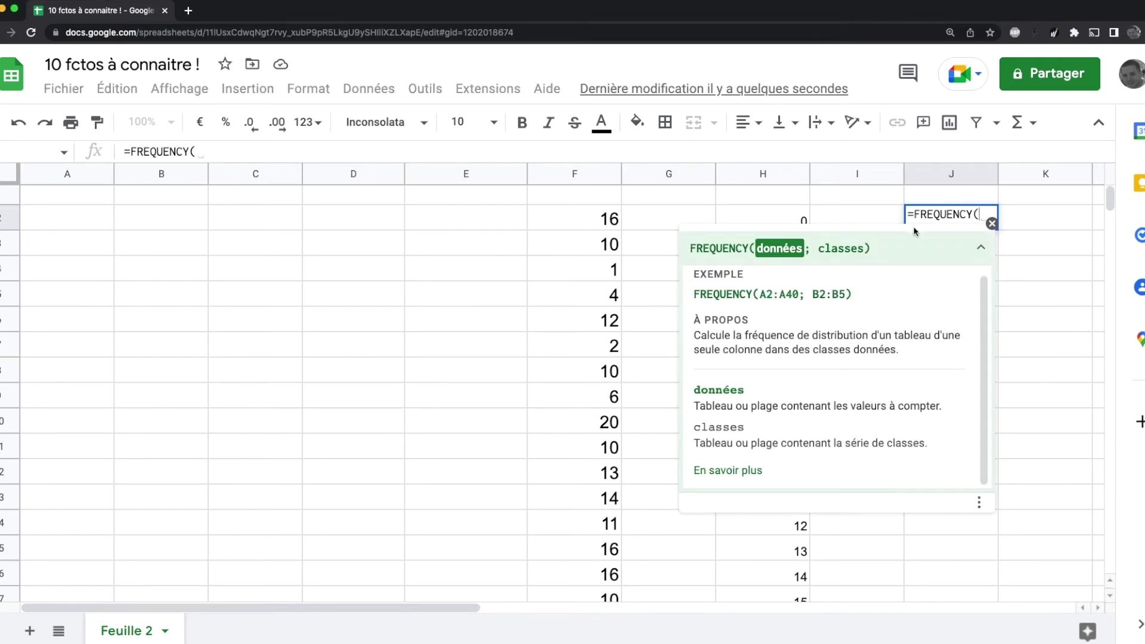
drag(584, 218, 575, 331)
text(;)
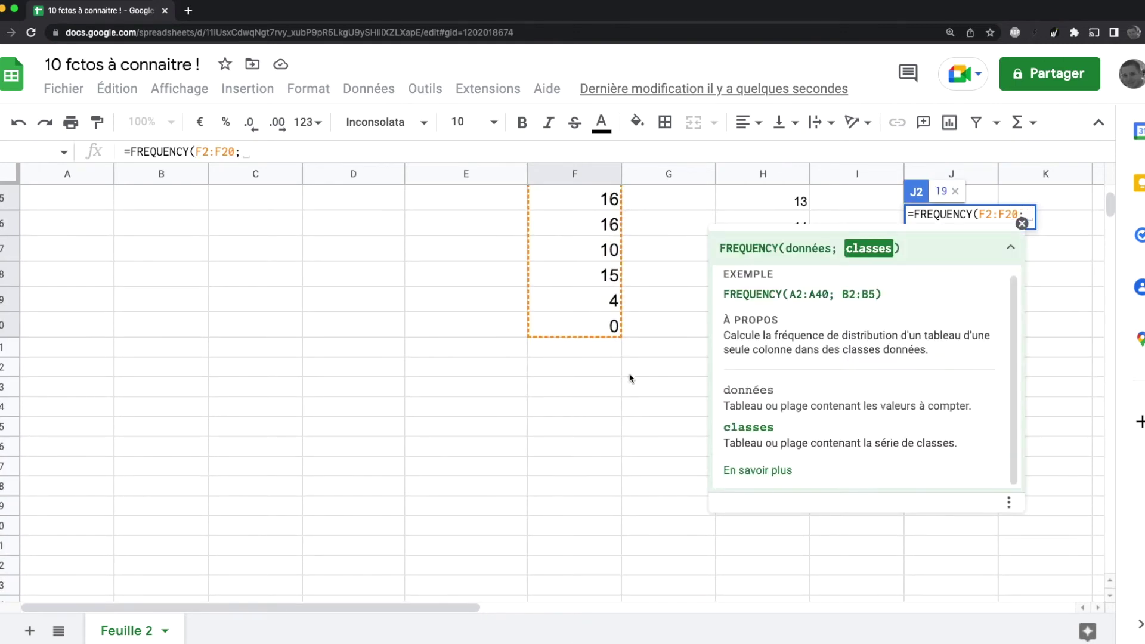
scroll(629, 379, up, 5)
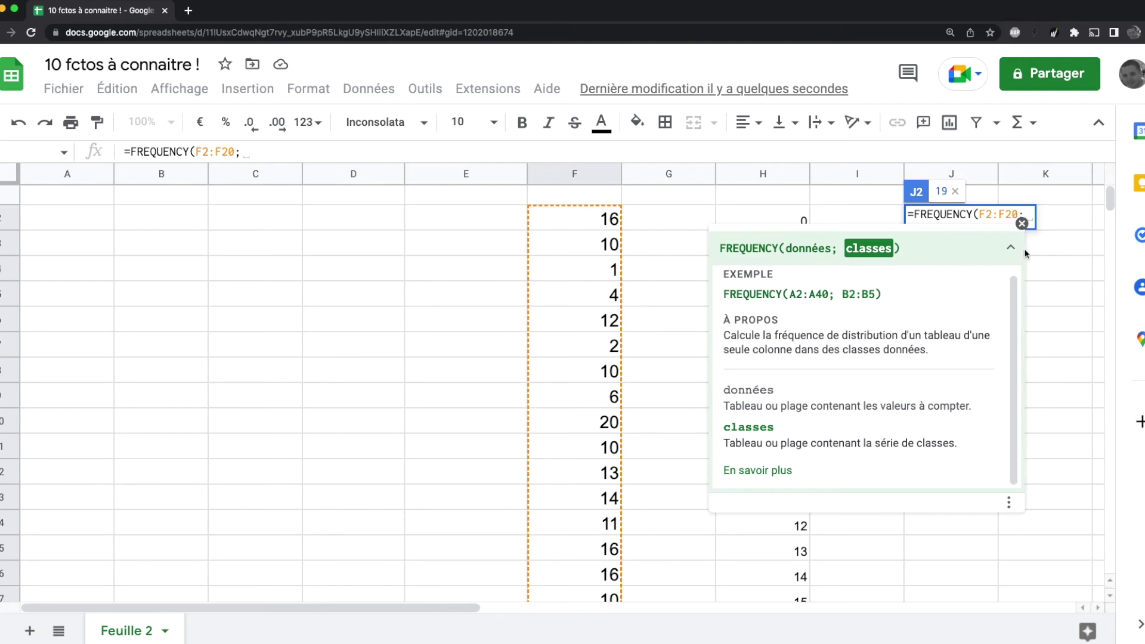
click(1022, 223)
drag(768, 218, 760, 324)
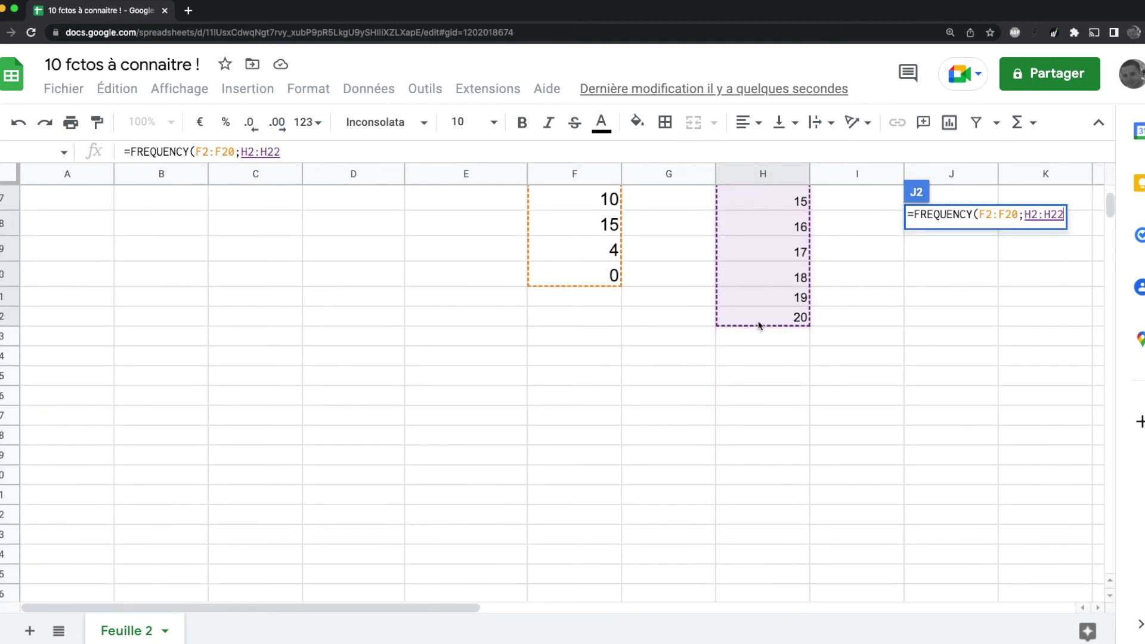
key(Return)
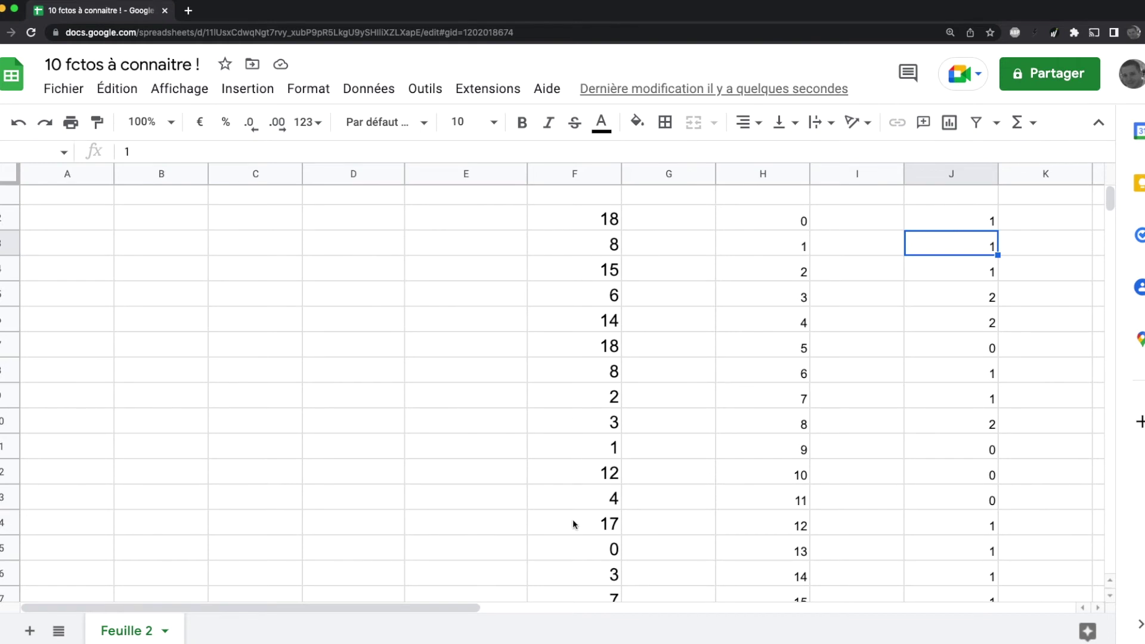
Step: Review the bin values in column H against their counts, such as 2 in J5
click(782, 222)
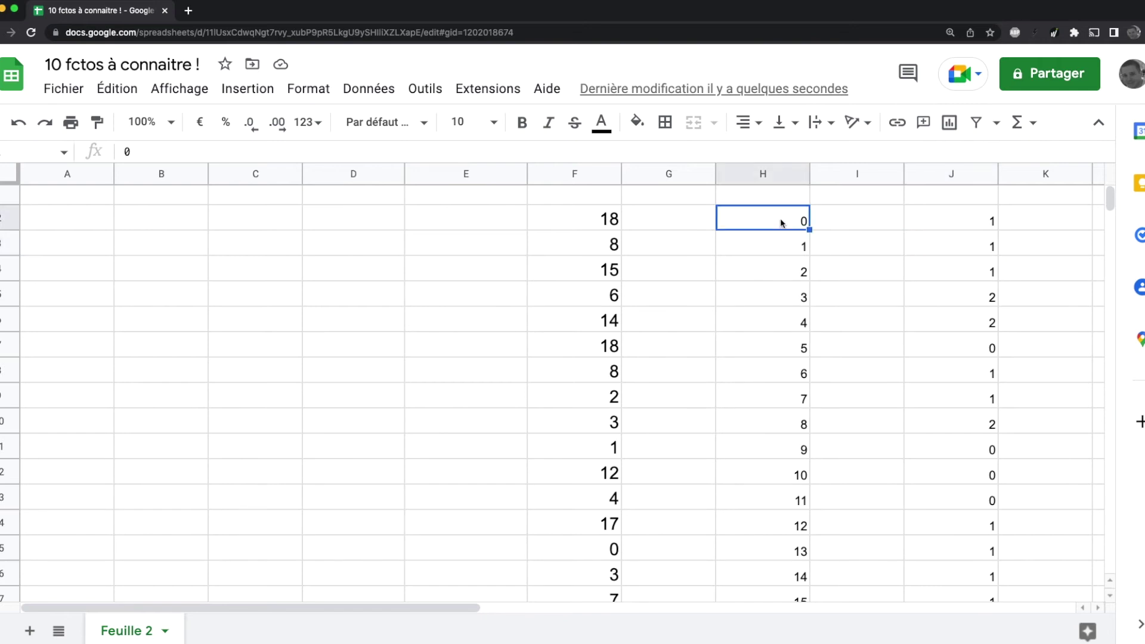
click(969, 300)
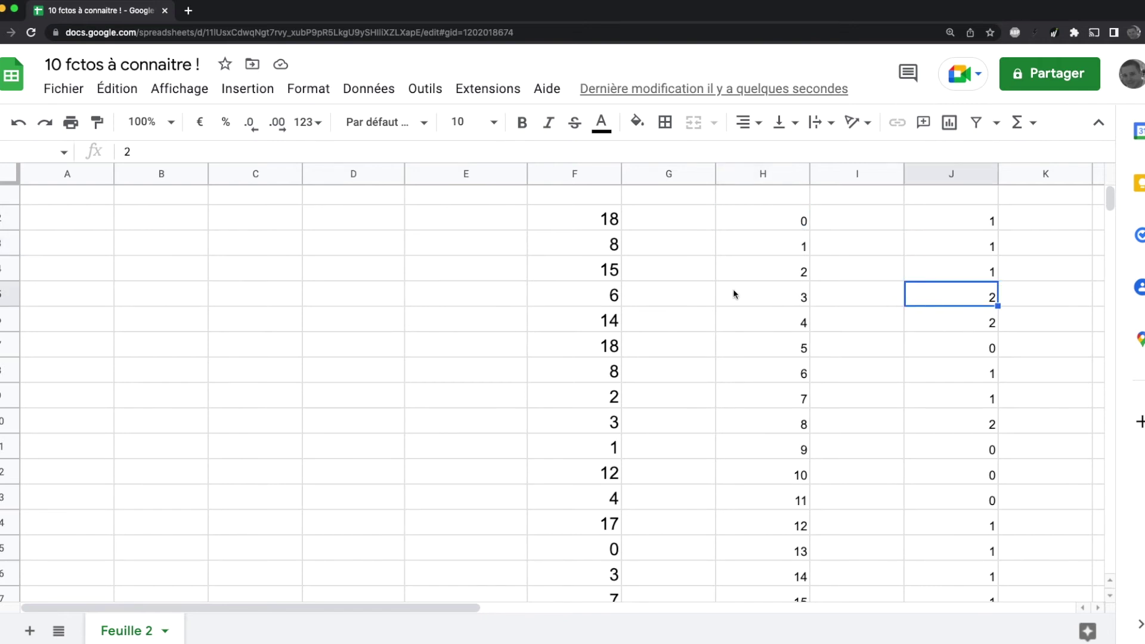
scroll(895, 427, down, 3)
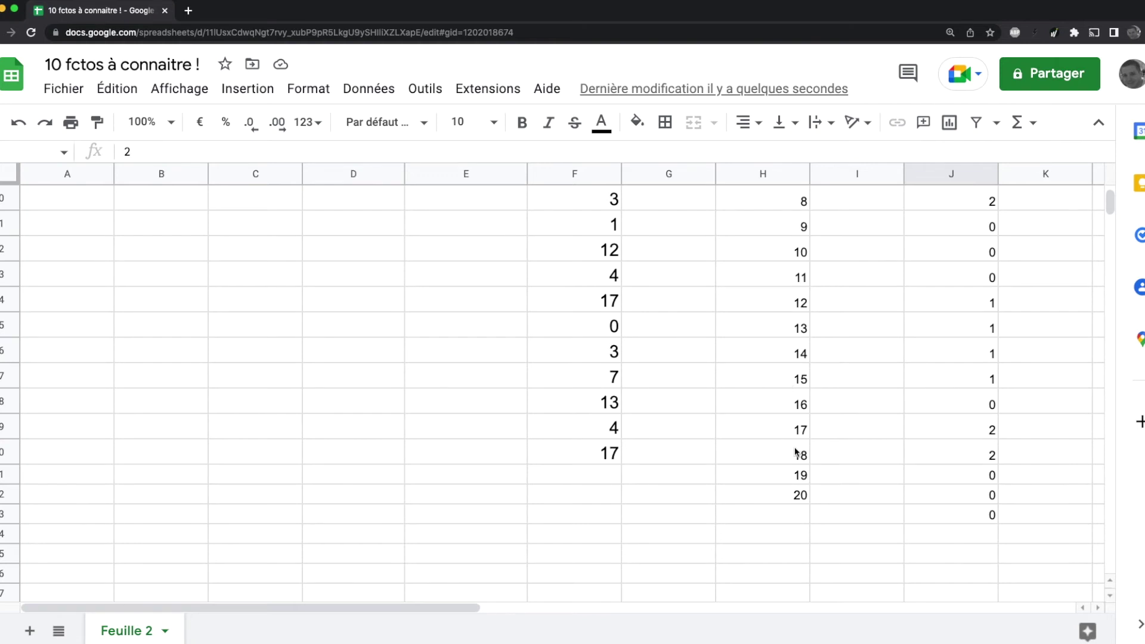
scroll(883, 484, up, 4)
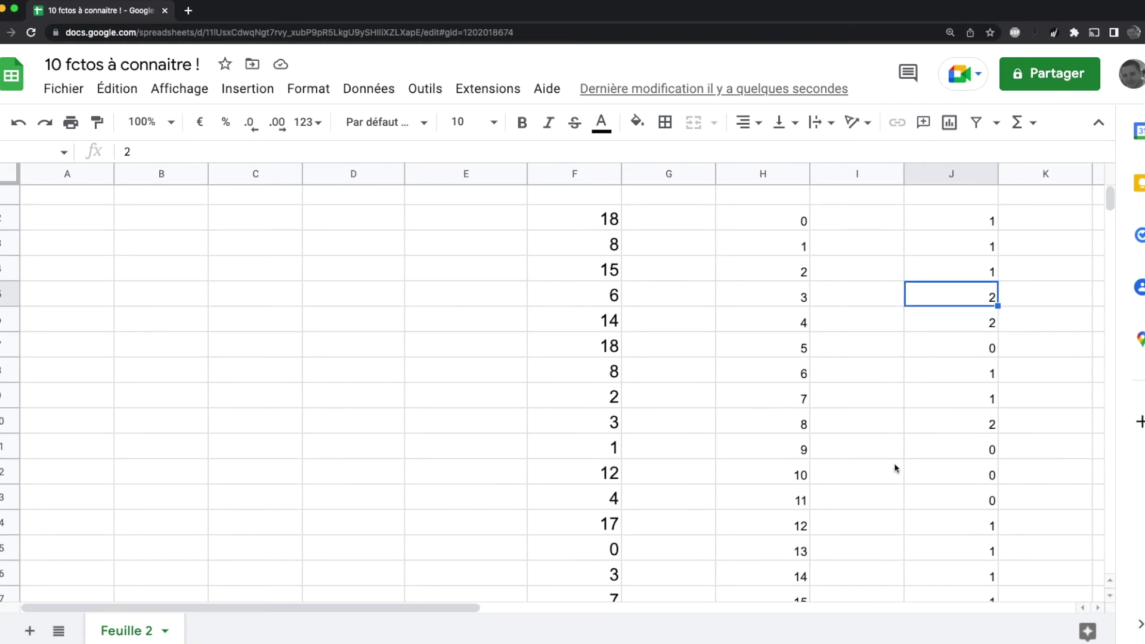
drag(314, 607, 427, 615)
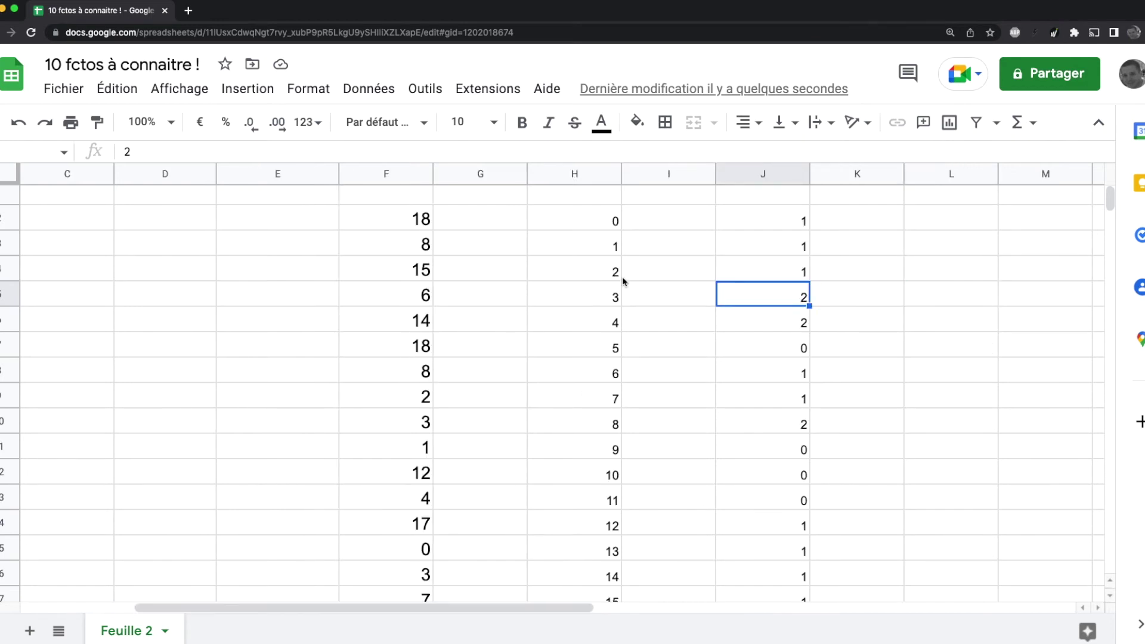
Step: Delete the empty column I between the values and the counts
click(680, 174)
click(706, 174)
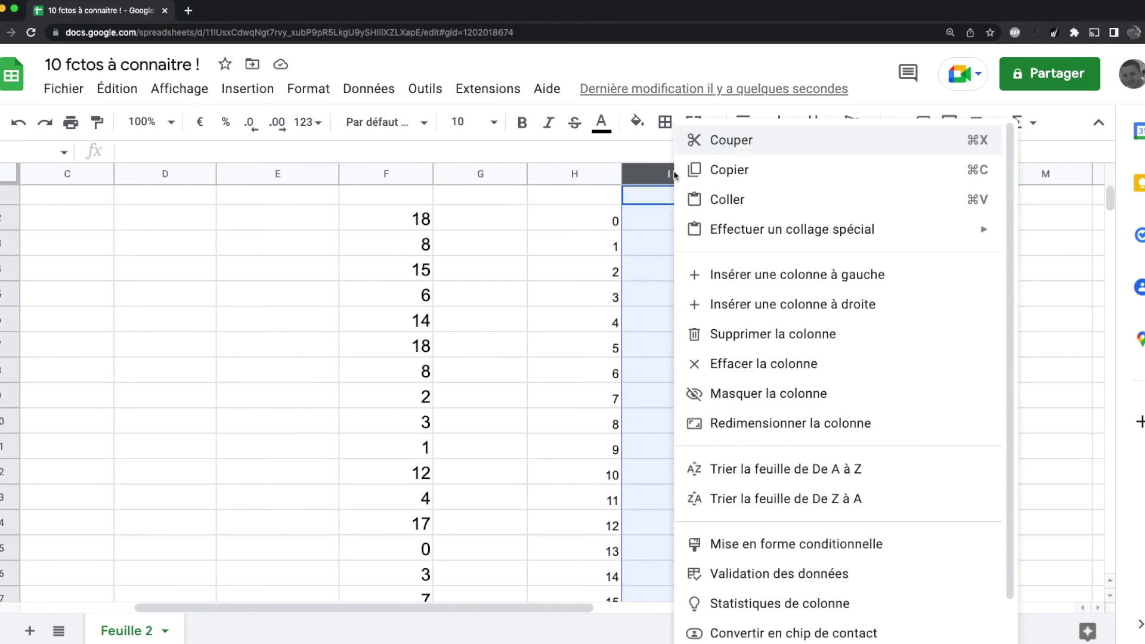
click(765, 335)
click(765, 345)
Step: Insert a column chart of the values and counts and place it over columns G to L
drag(601, 229, 657, 572)
click(946, 126)
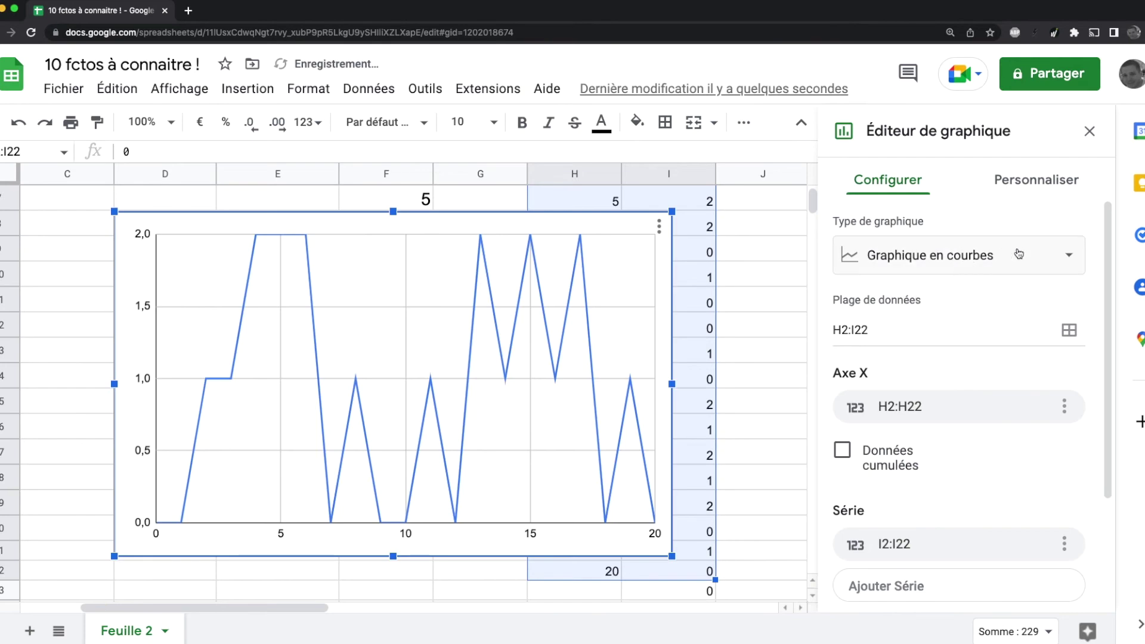
click(1017, 254)
click(902, 451)
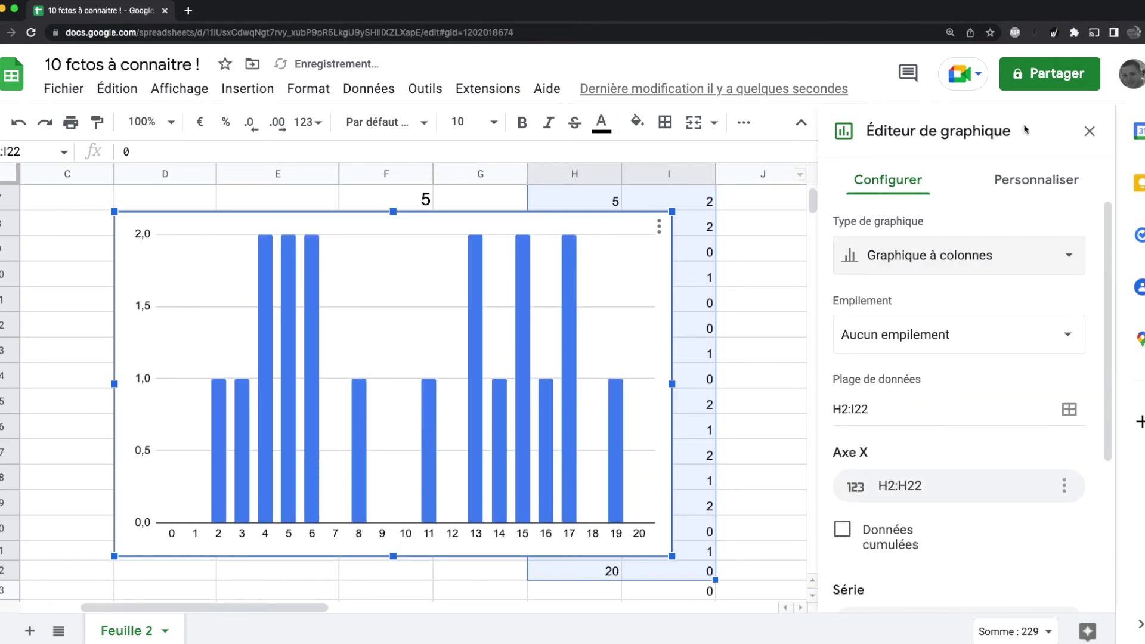
click(1090, 132)
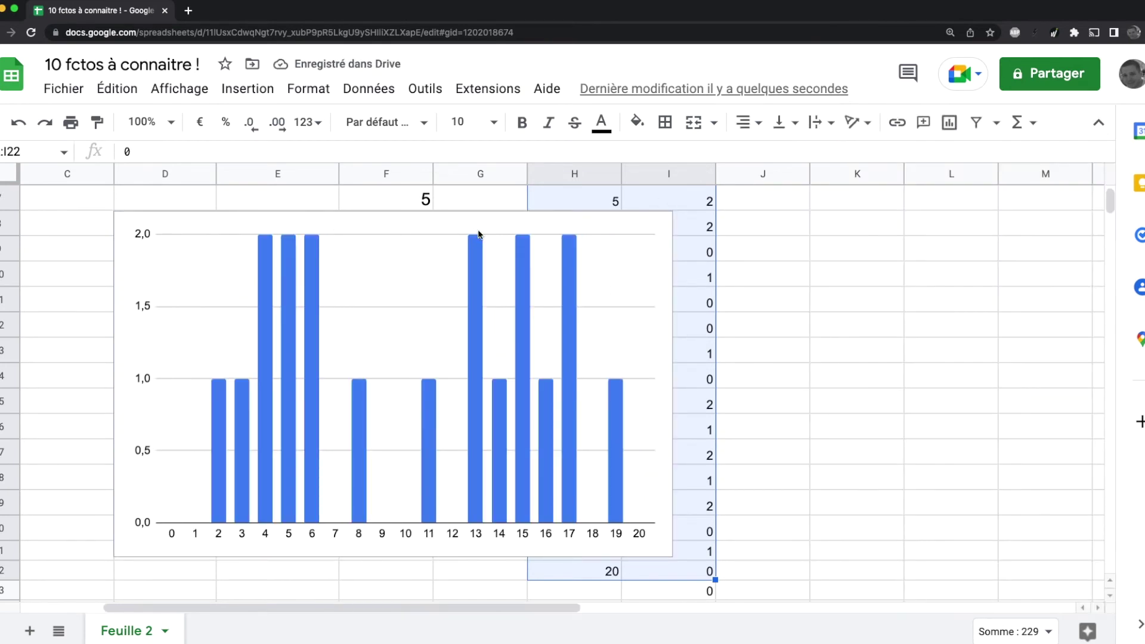
drag(391, 227, 746, 217)
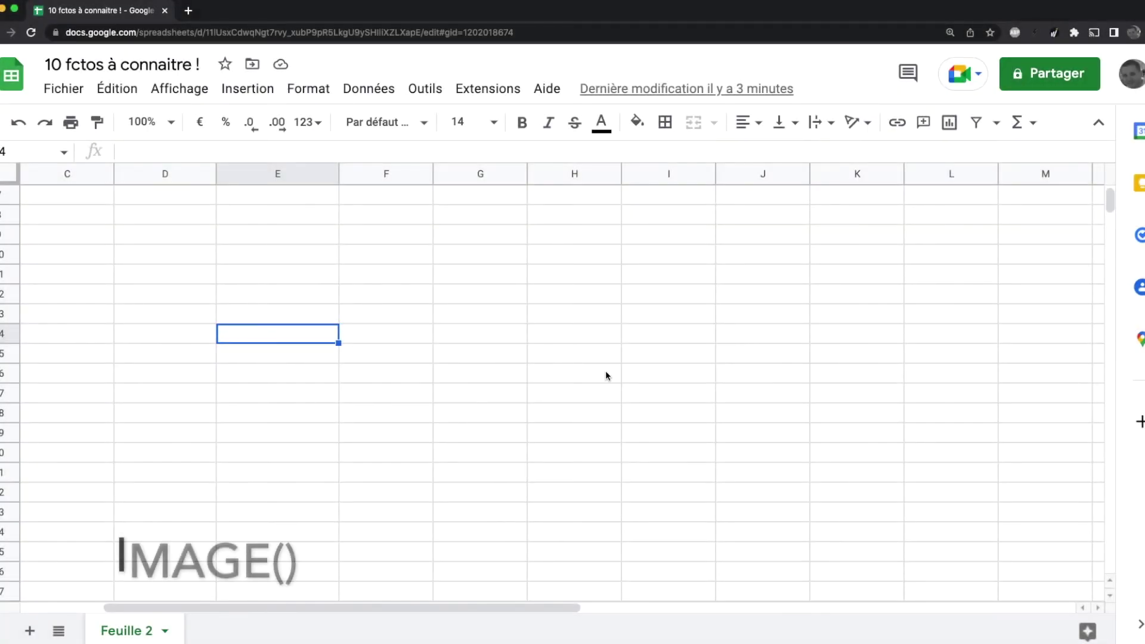
double_click(265, 336)
text(=in)
key(BackSpace)
text(mag)
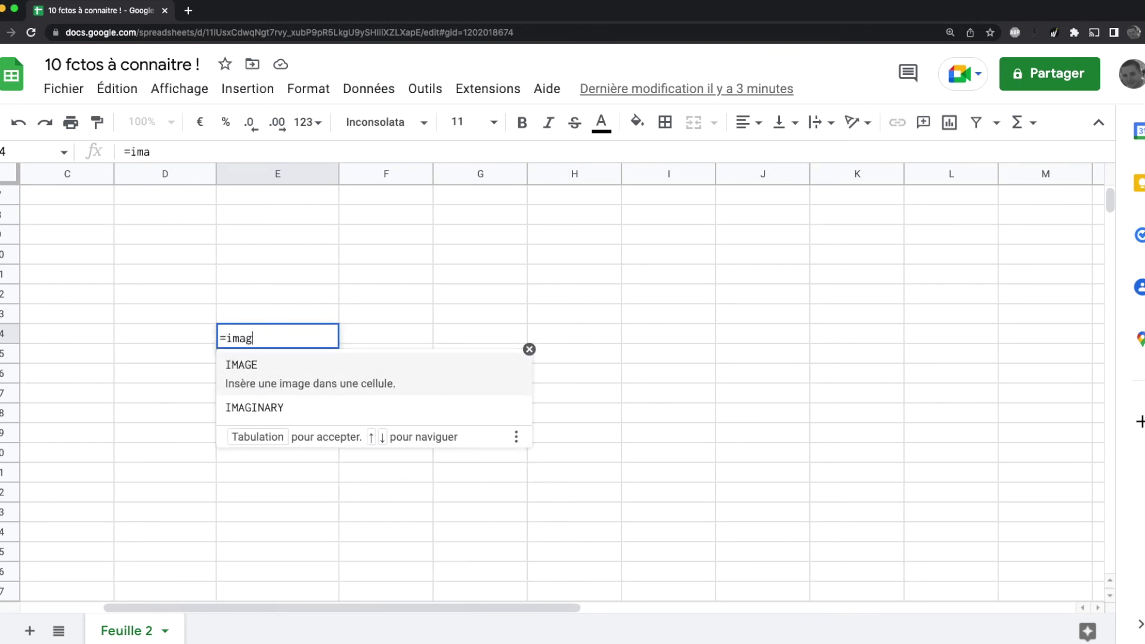
key(Tab)
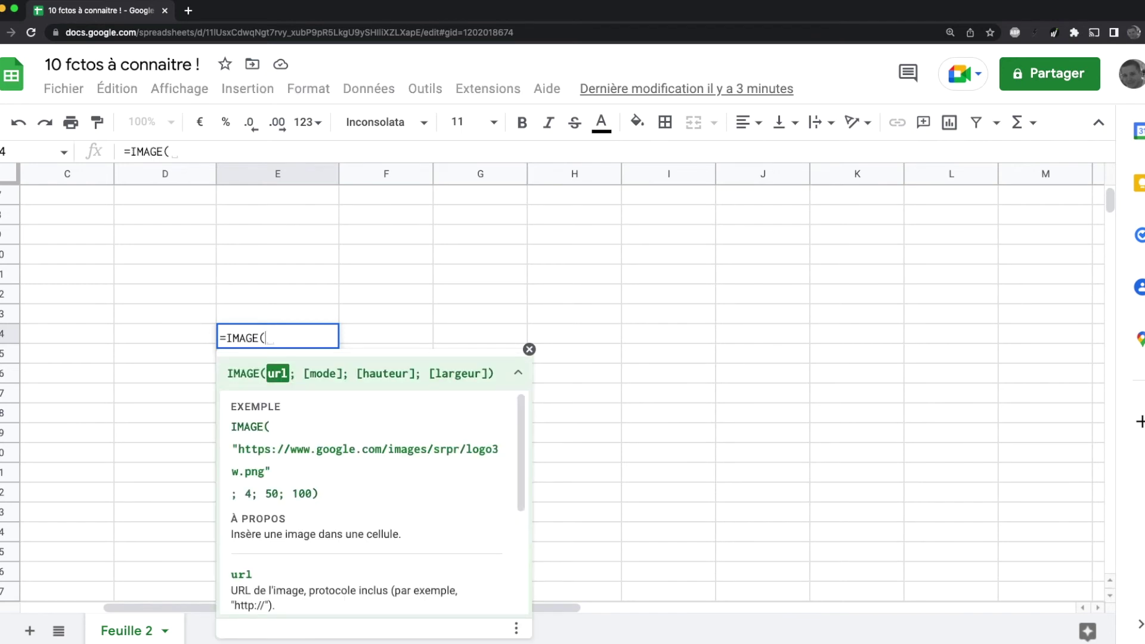
text(")
text("https://www.google.com/images/srpr/logo3w.png")
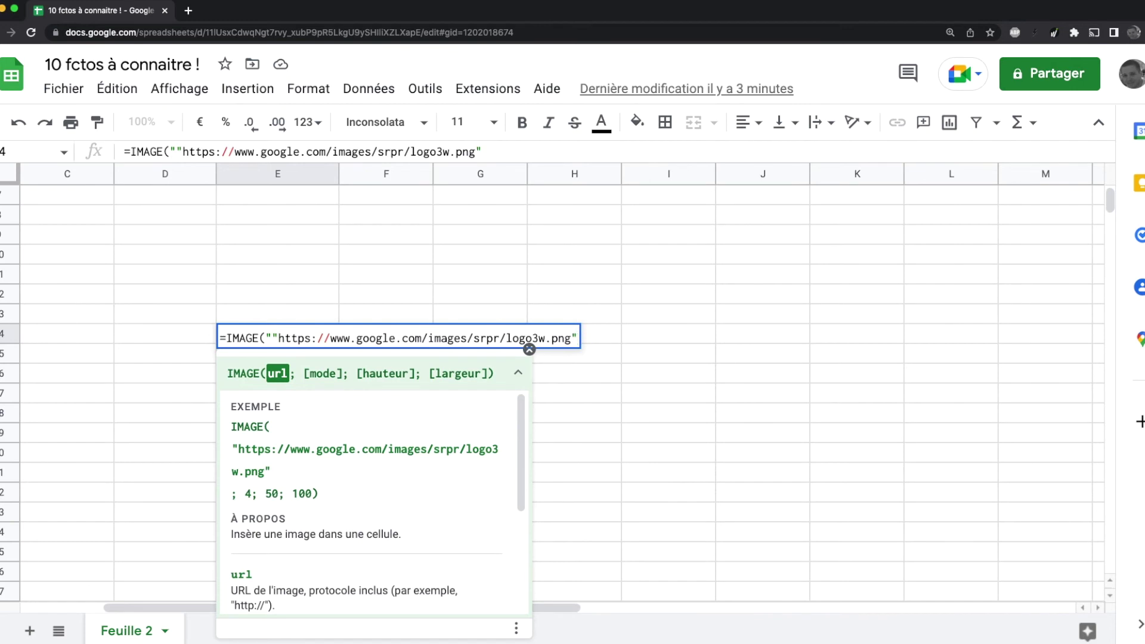
click(279, 339)
key(BackSpace)
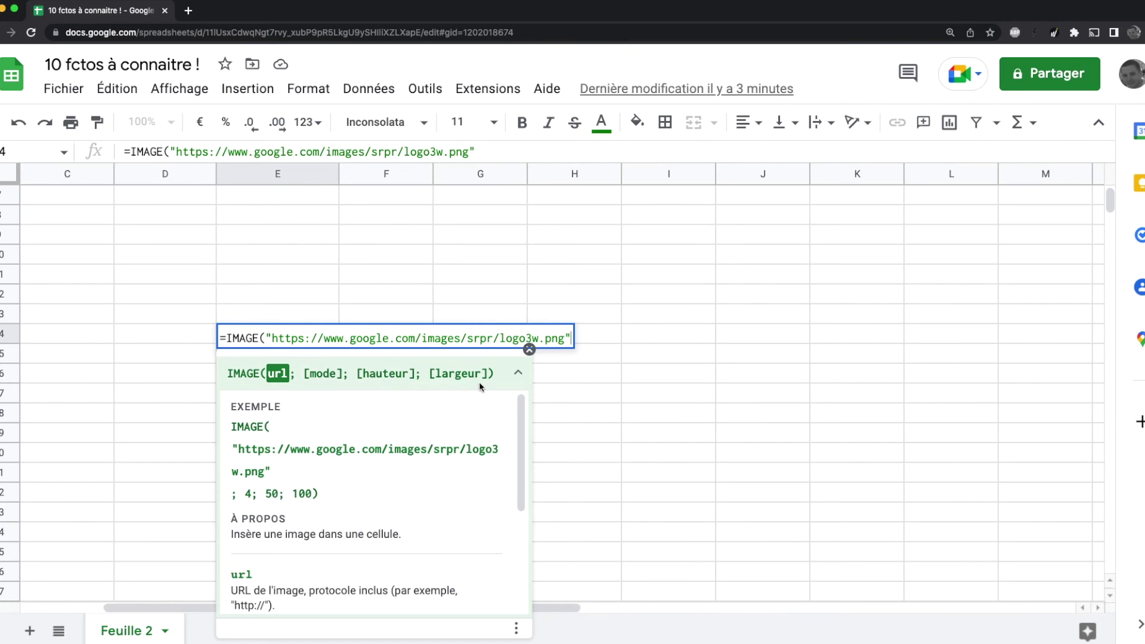
key(Return)
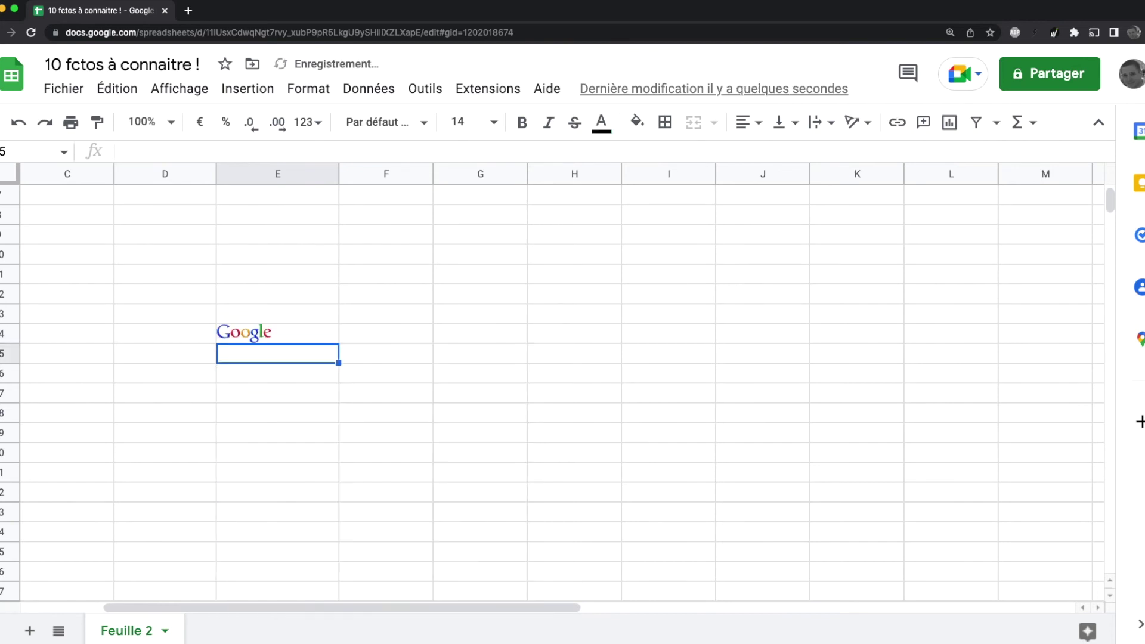
click(284, 331)
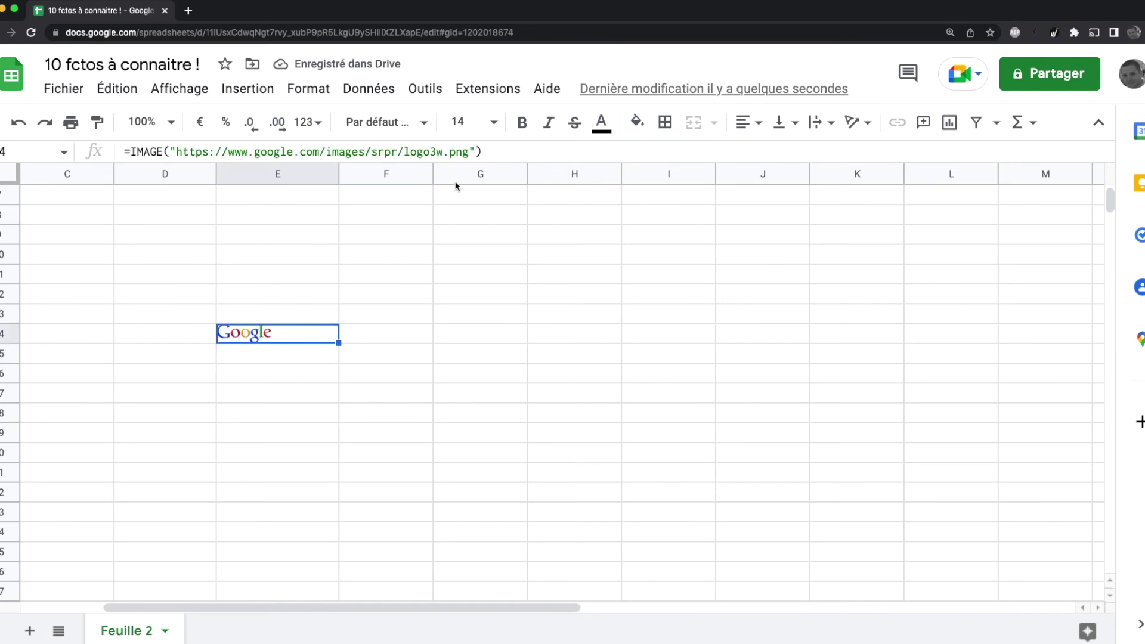
key(Return)
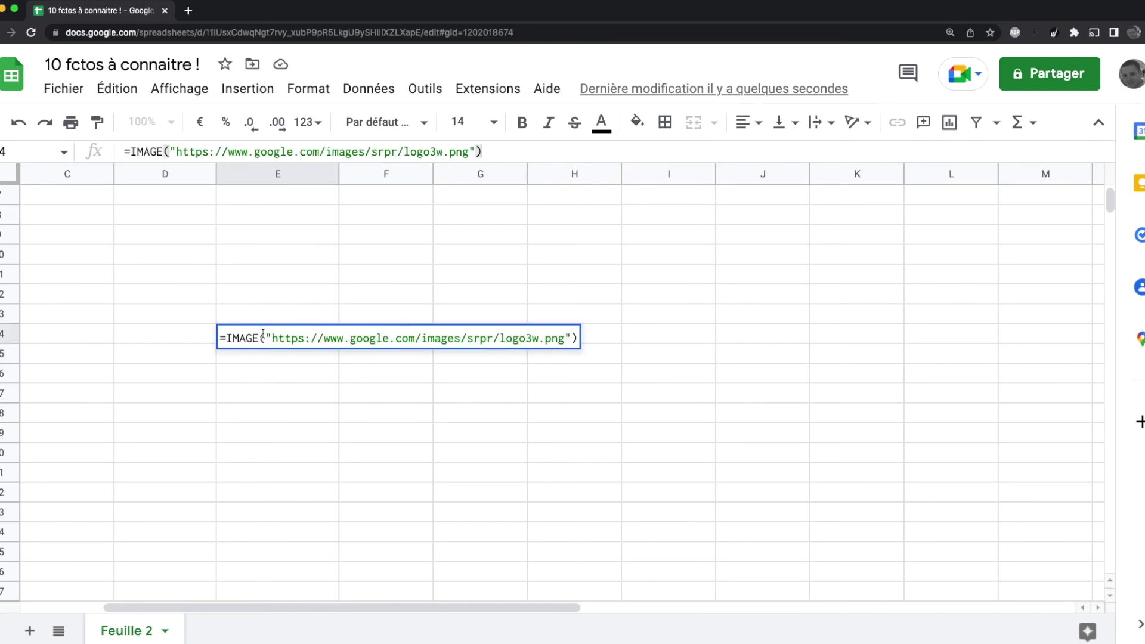
Step: Read the IMAGE function help article down to the sizing modes 1 to 4
click(260, 338)
scroll(407, 457, down, 1)
scroll(407, 457, down, 4)
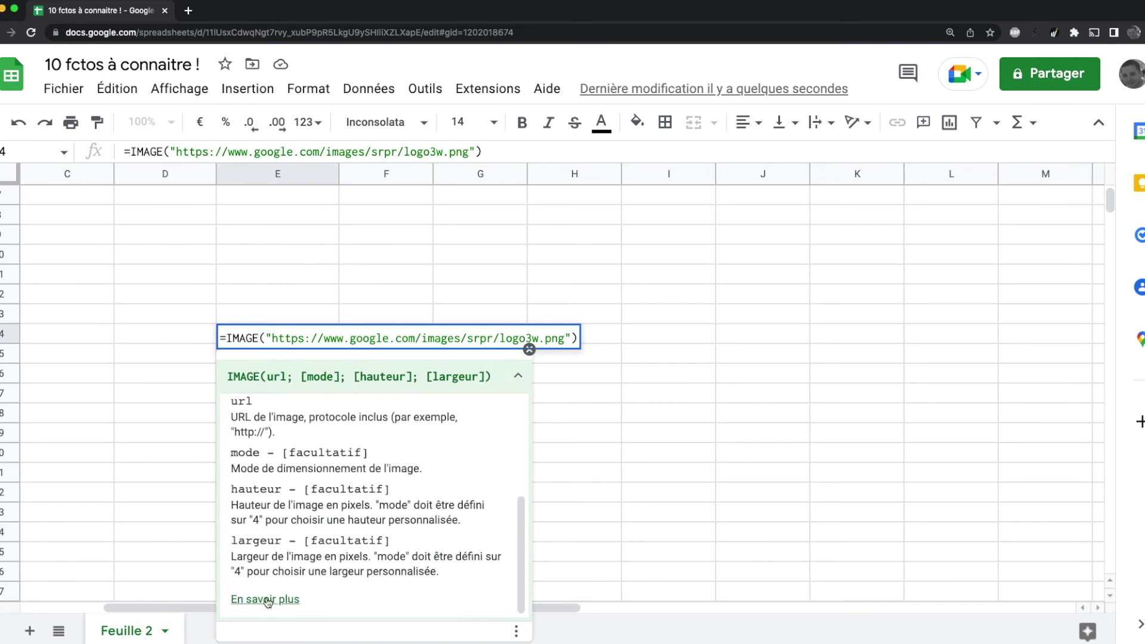
click(267, 601)
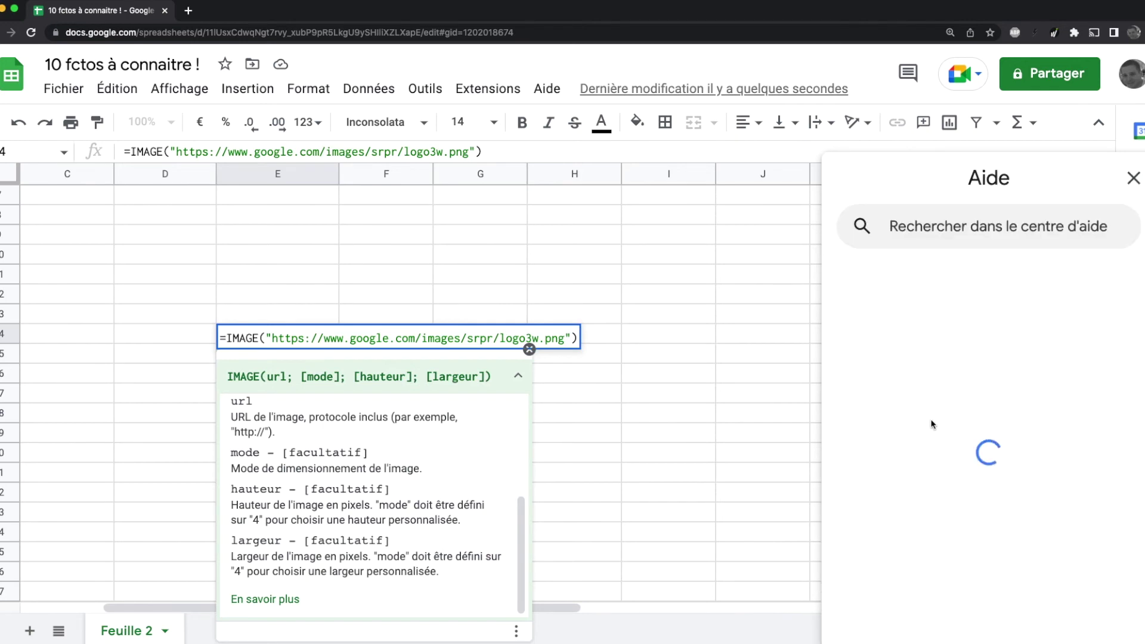
scroll(964, 359, down, 15)
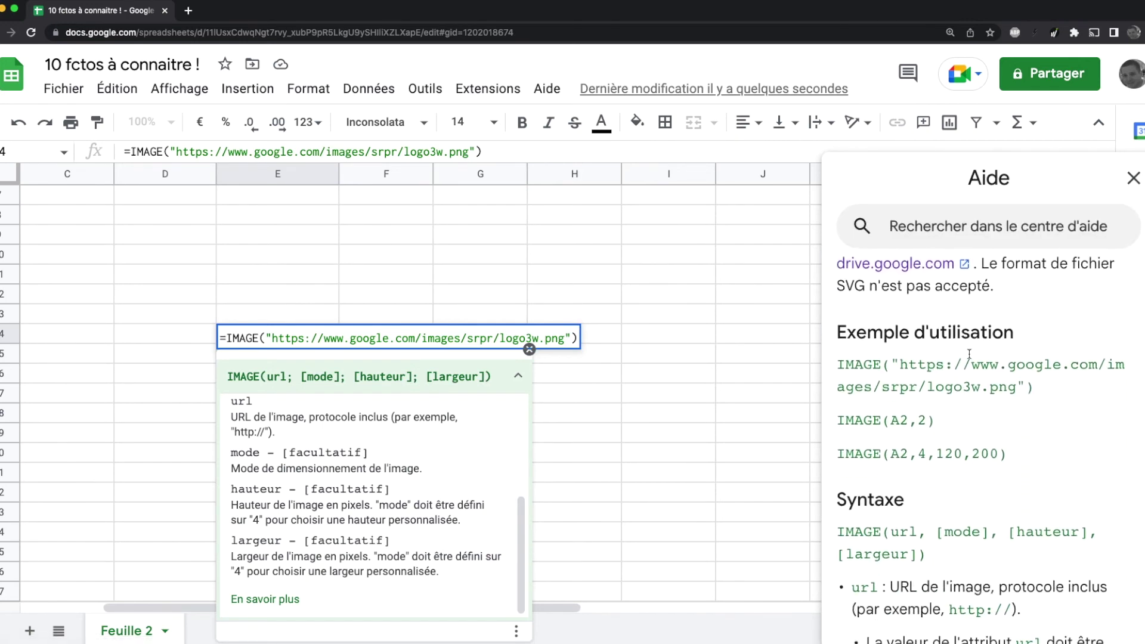
scroll(970, 354, down, 3)
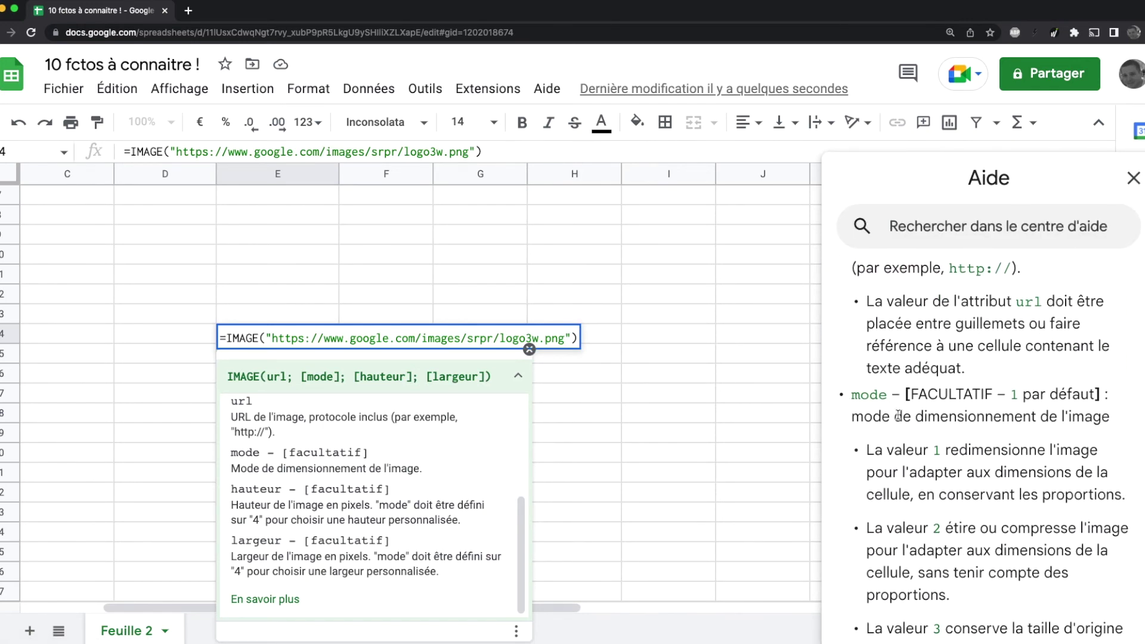
scroll(966, 382, down, 3)
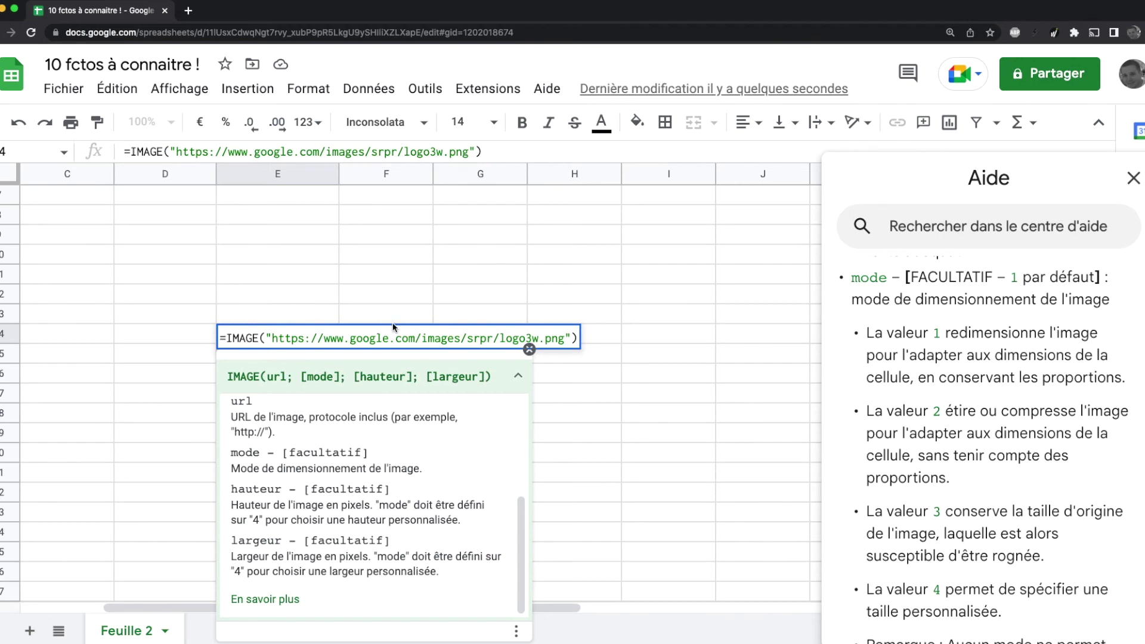
scroll(949, 417, down, 1)
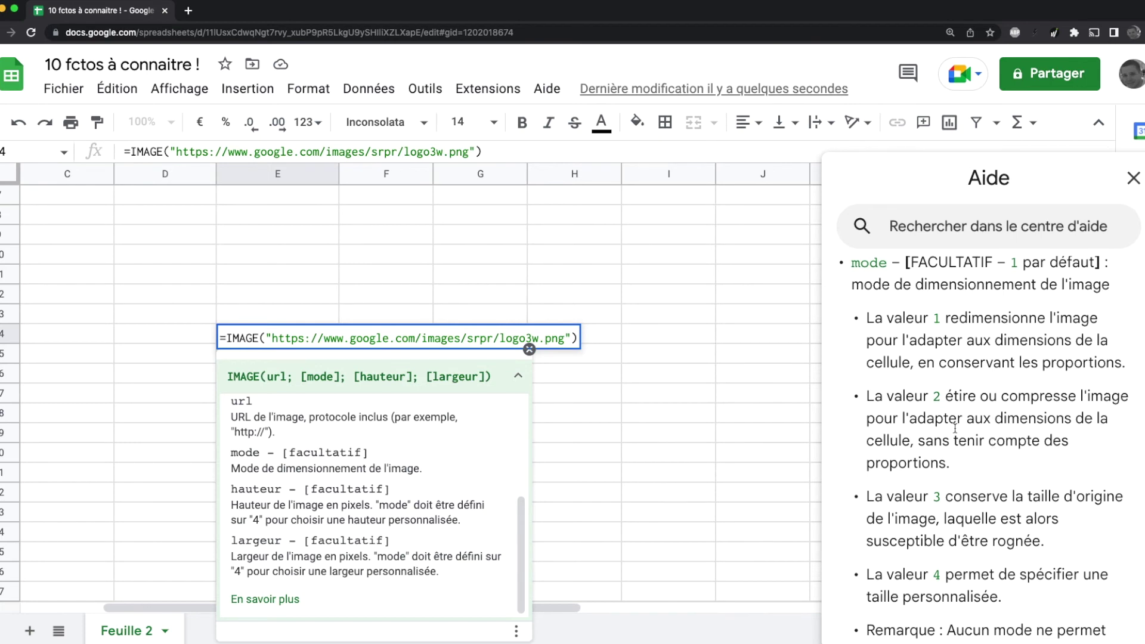
click(570, 338)
text(;2)
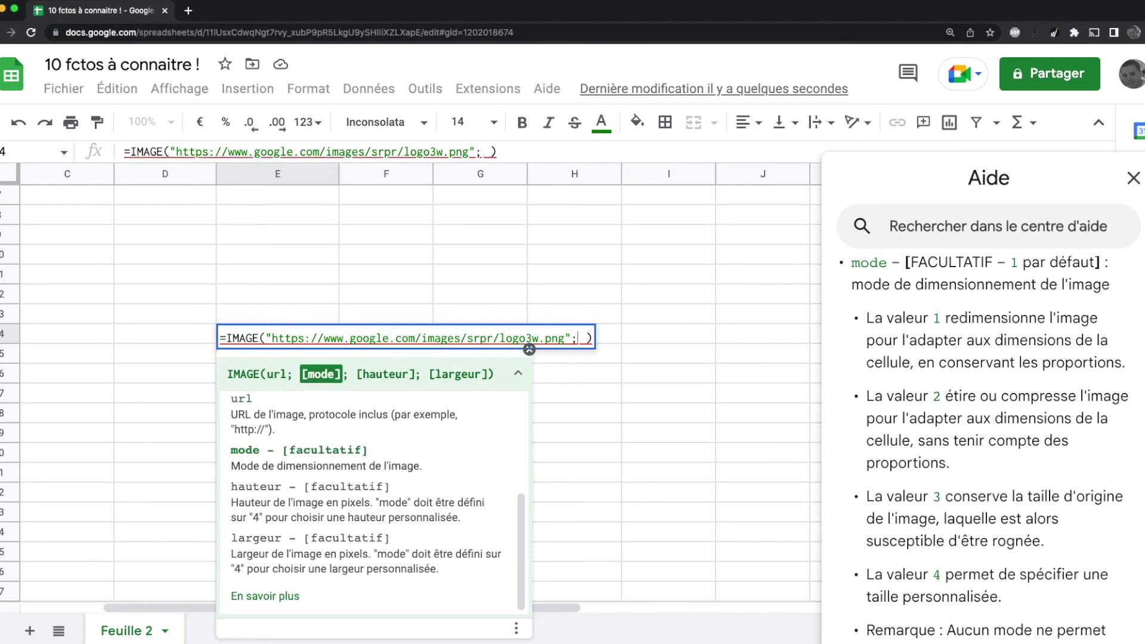
key(Return)
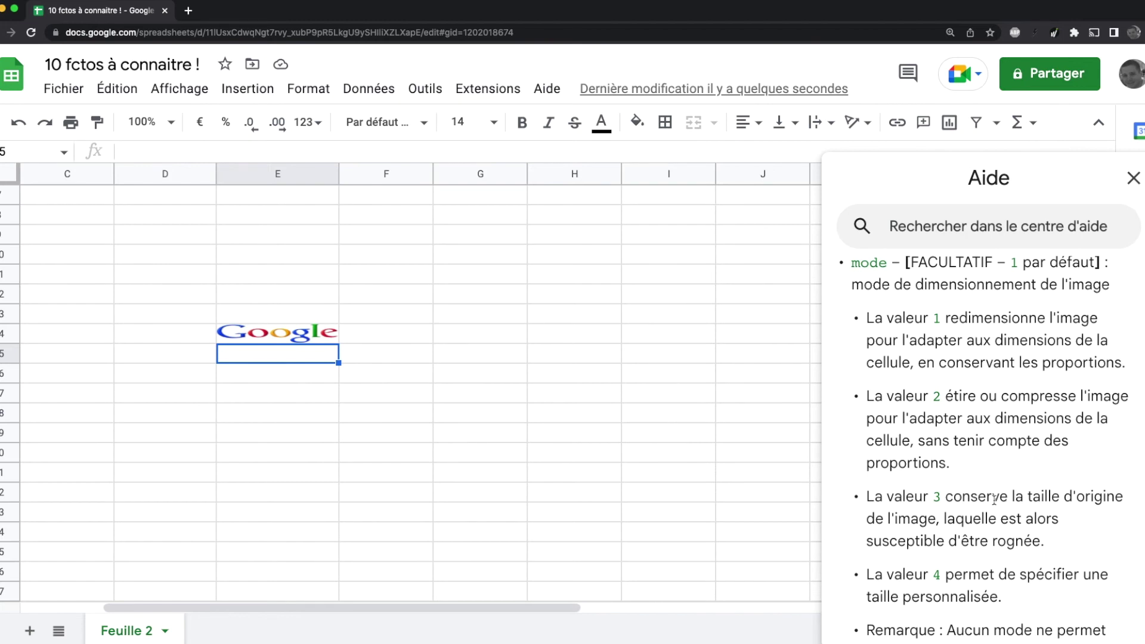
click(287, 339)
click(486, 151)
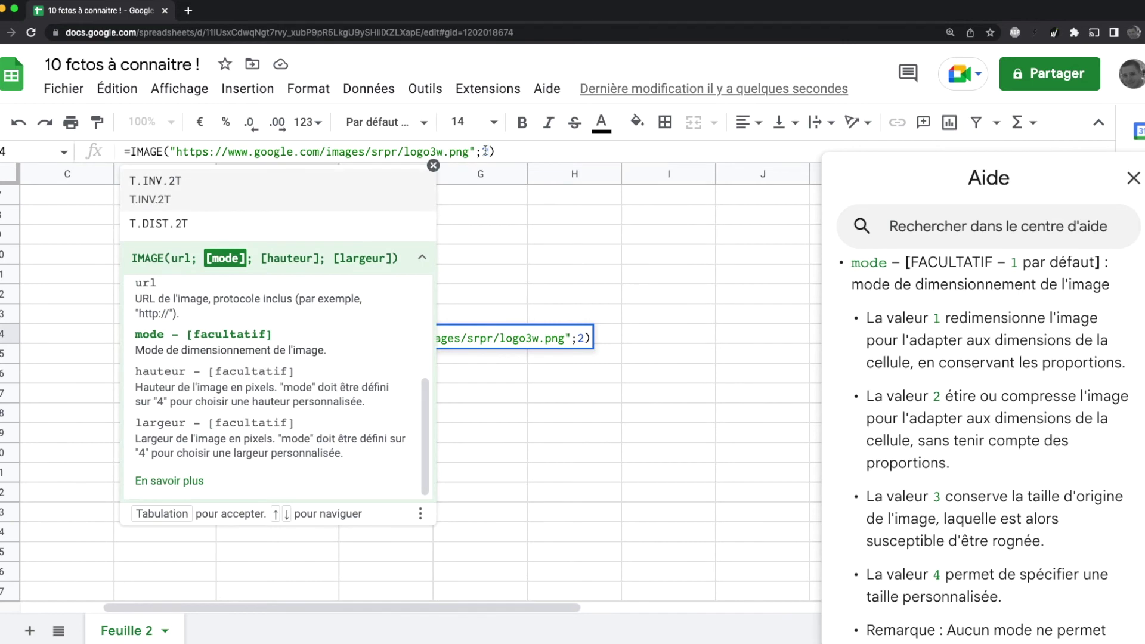
key(Return)
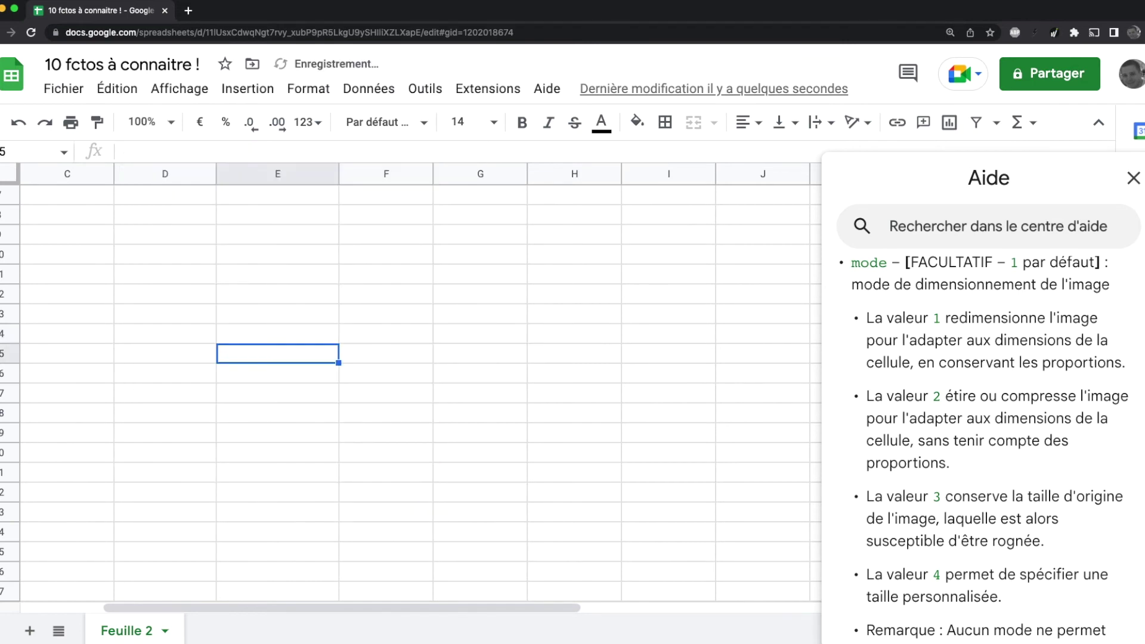
click(292, 340)
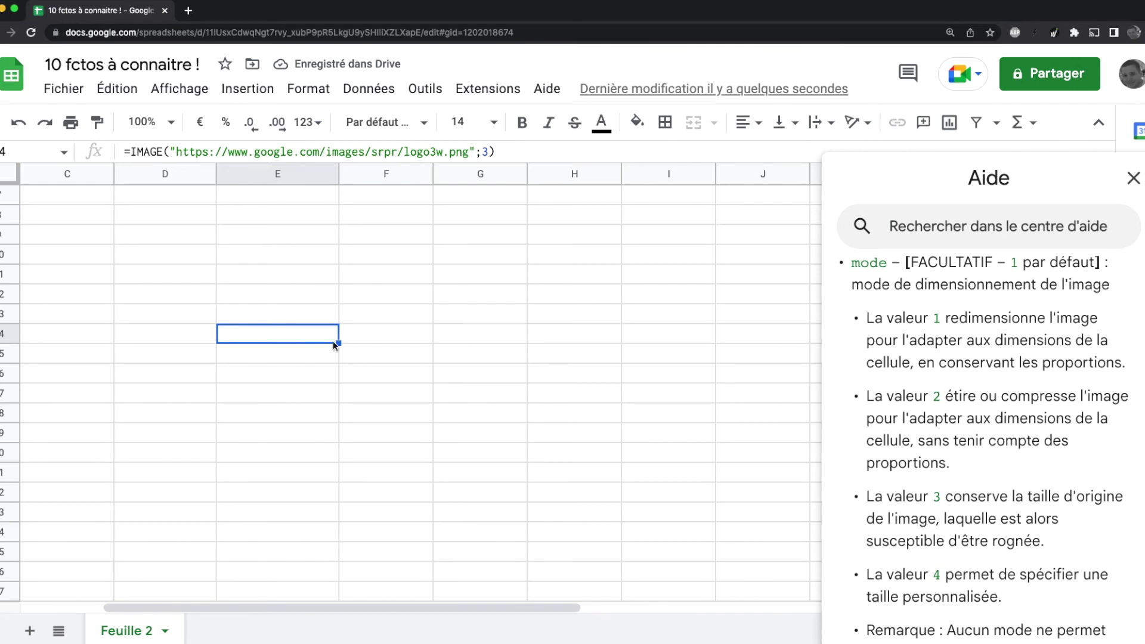
drag(9, 343, 9, 498)
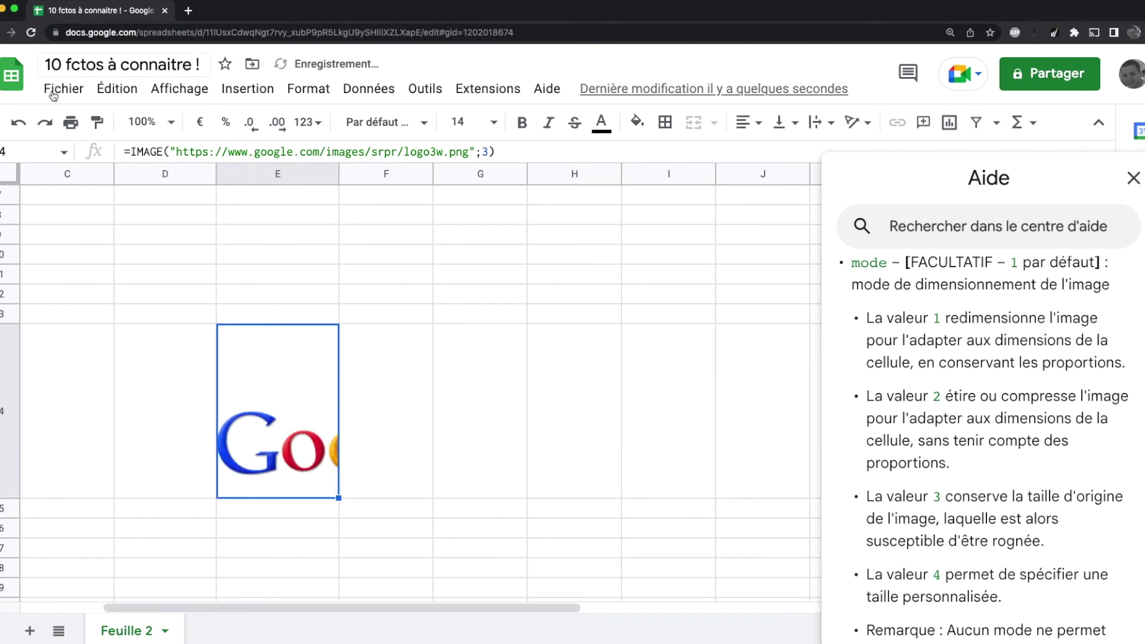
click(19, 124)
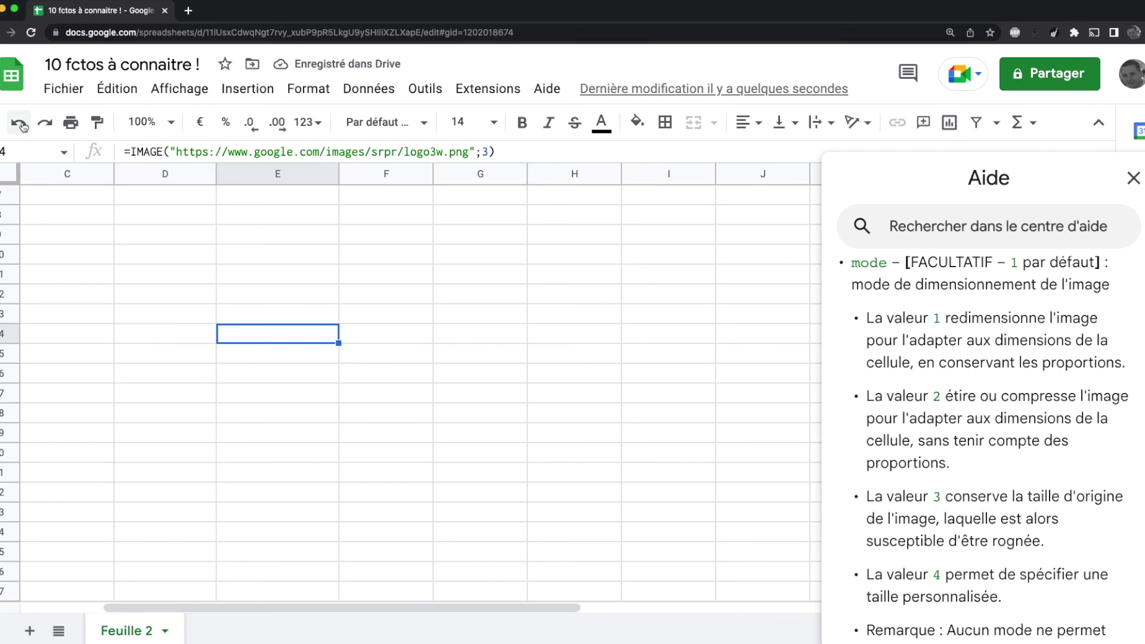
click(19, 124)
click(19, 124)
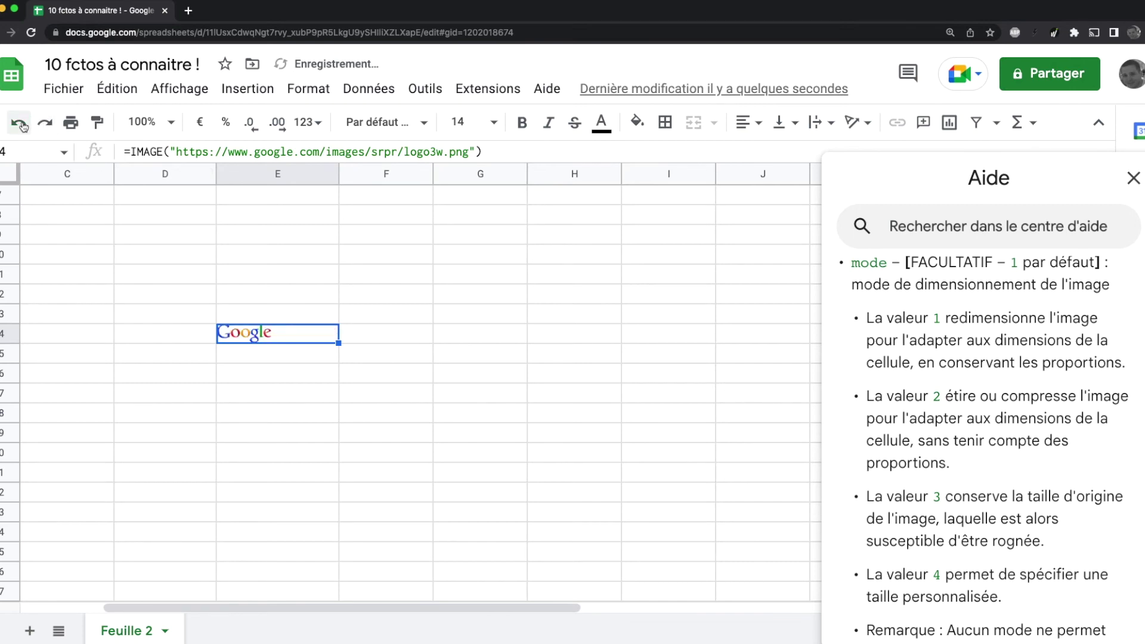
click(519, 353)
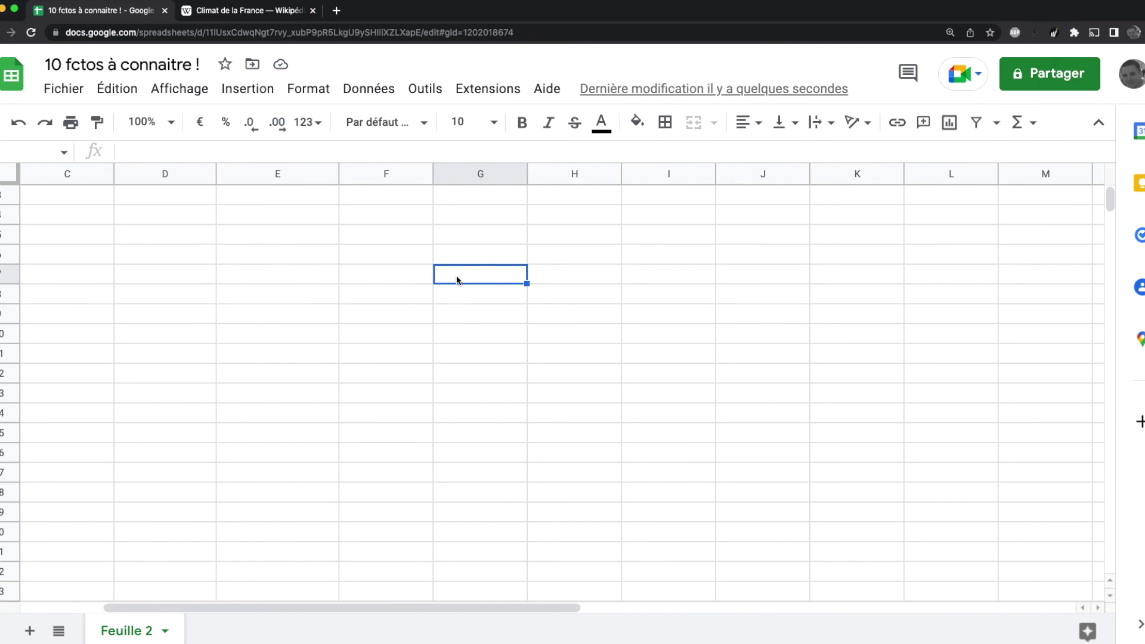
Step: Look over the Wikipedia 'Climat de la France' tables, then return to the spreadsheet
click(227, 12)
click(1144, 359)
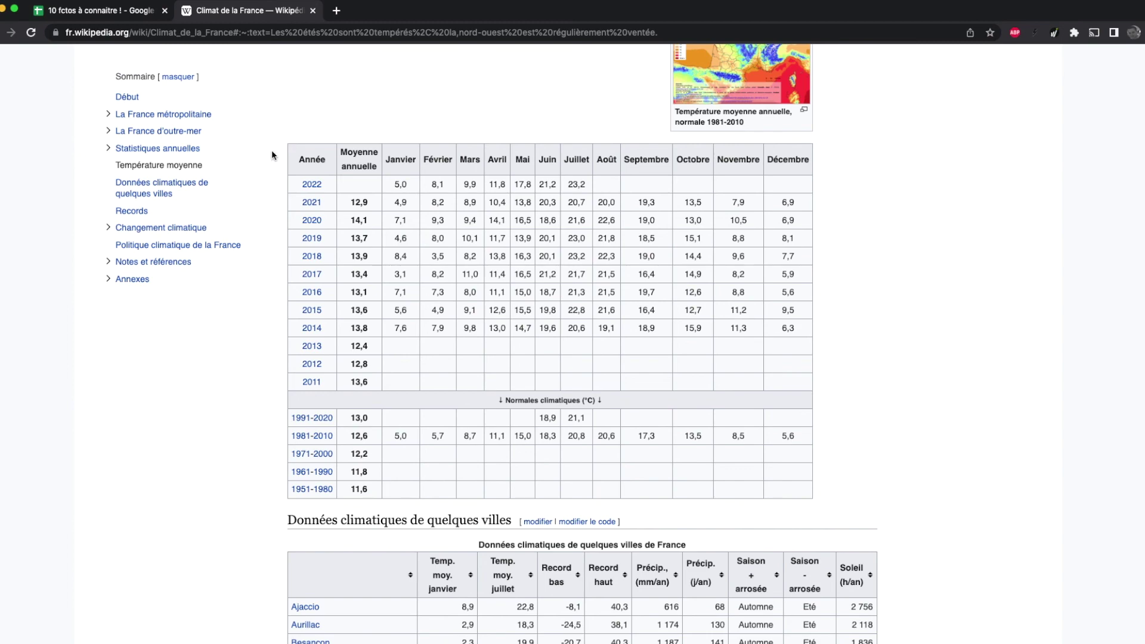
scroll(267, 155, down, 5)
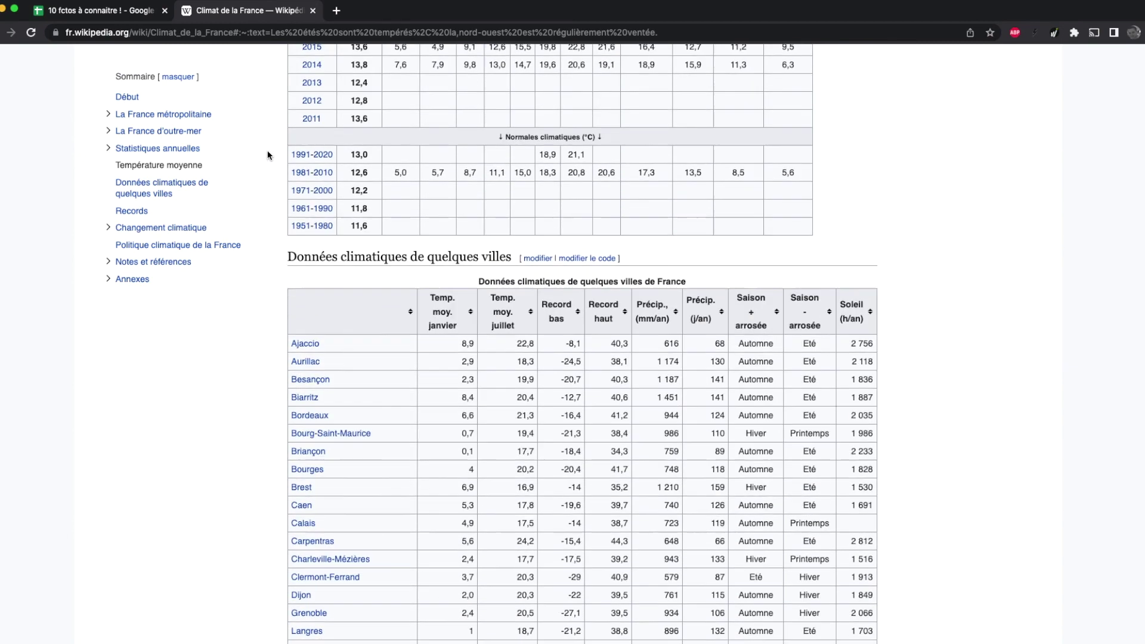
scroll(269, 350, up, 2)
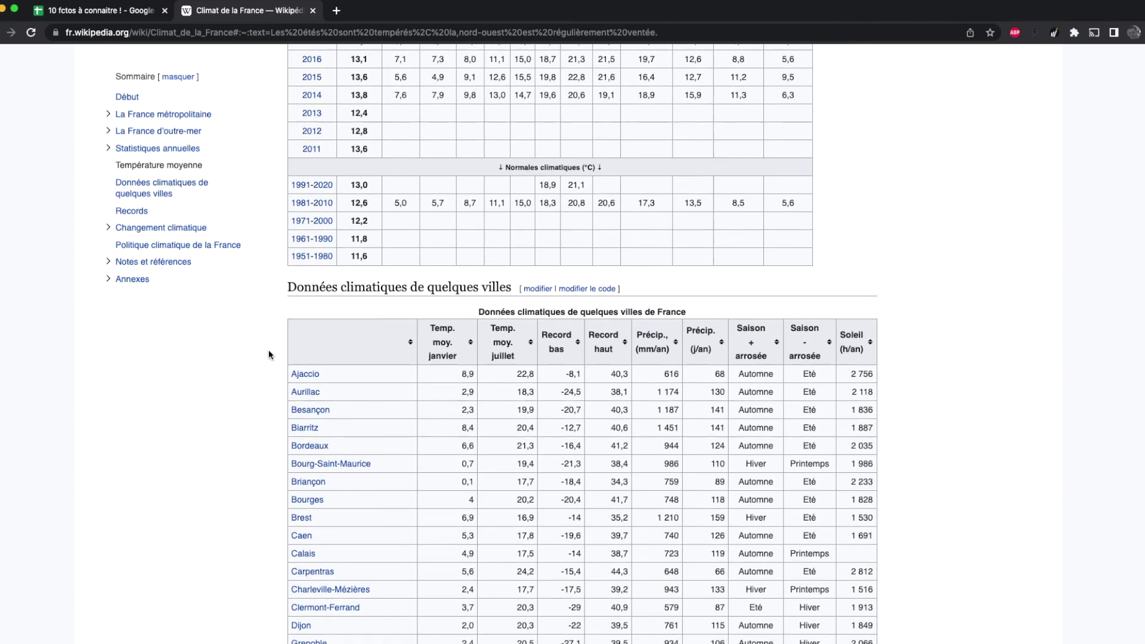
click(110, 10)
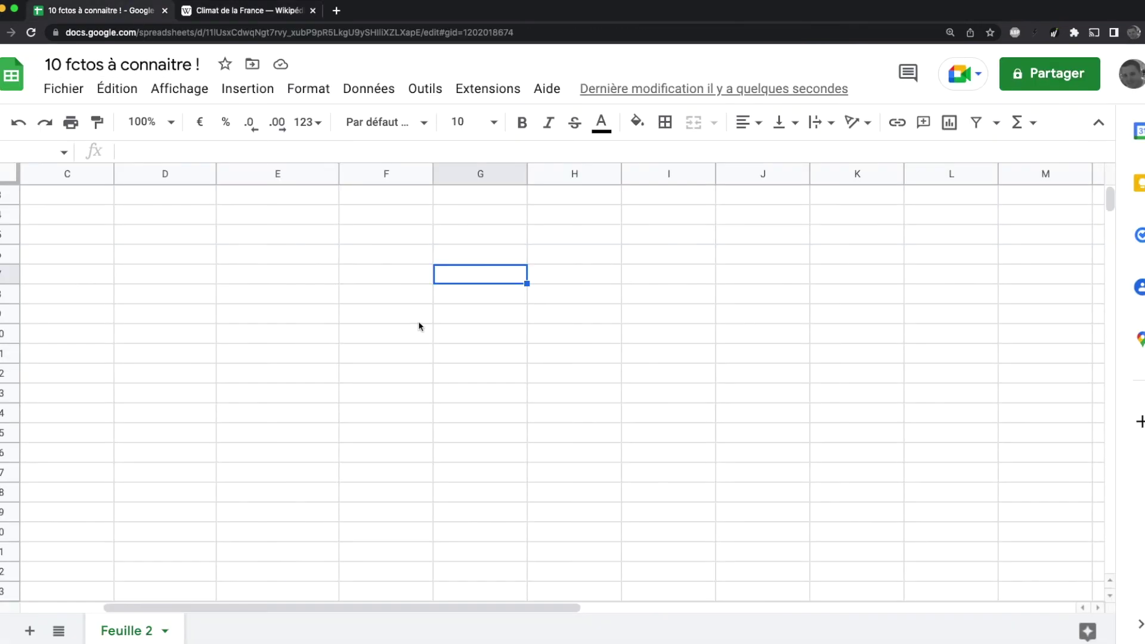
Step: Enter an IMPORTHTML formula with the pasted Wikipedia climate URL and "table" to import the city table
text(=impor)
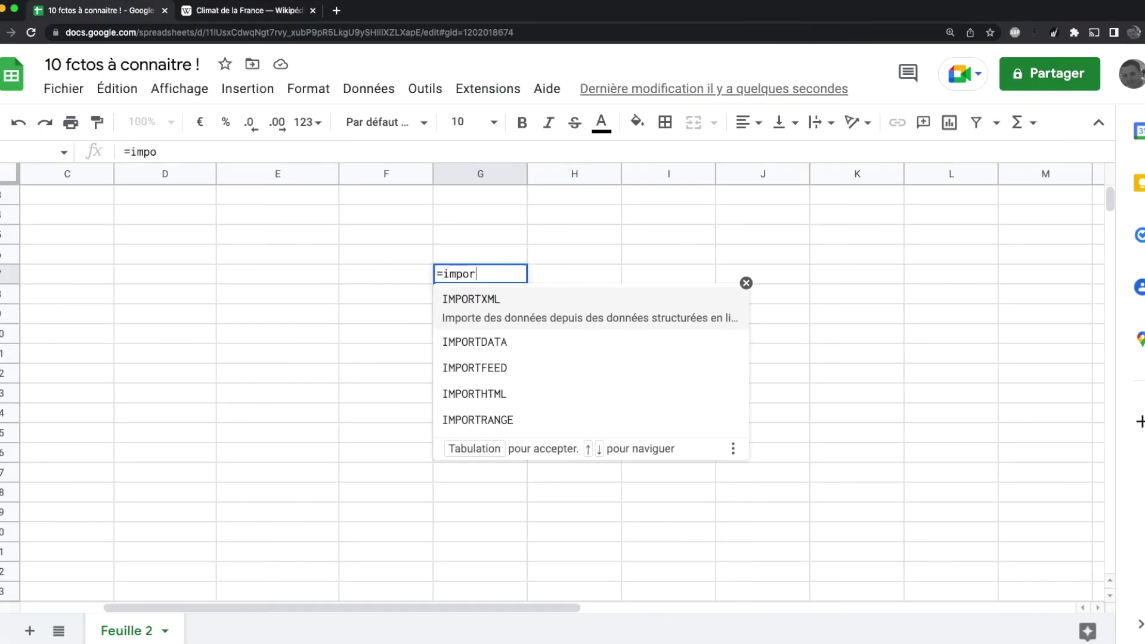
key(Down)
key(Up)
key(Down)
key(Down)
key(Down)
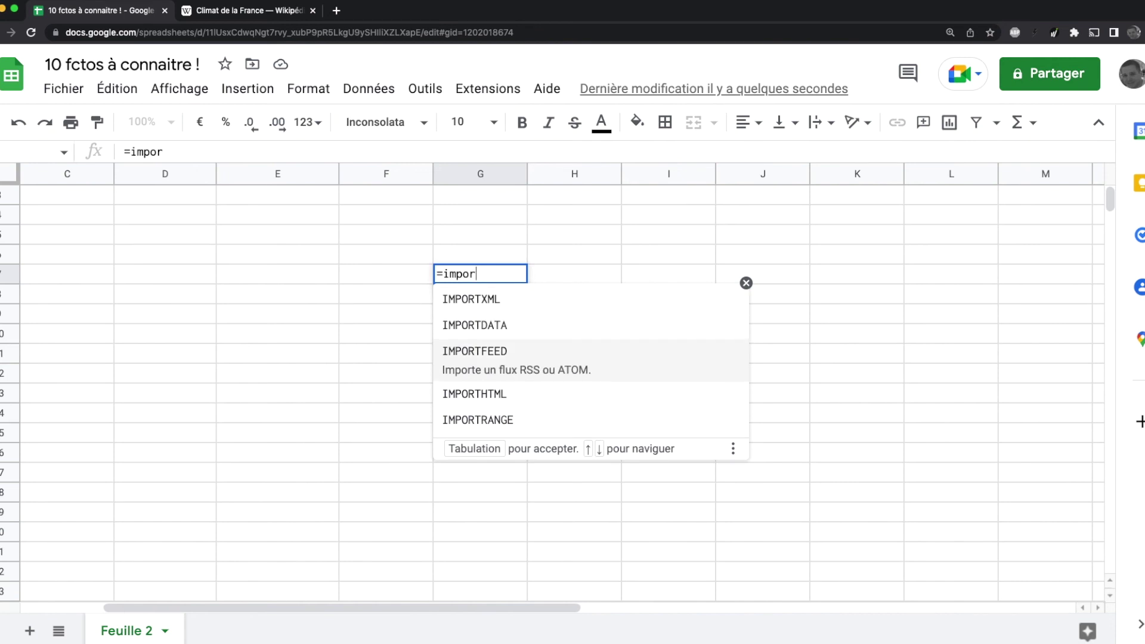
key(Tab)
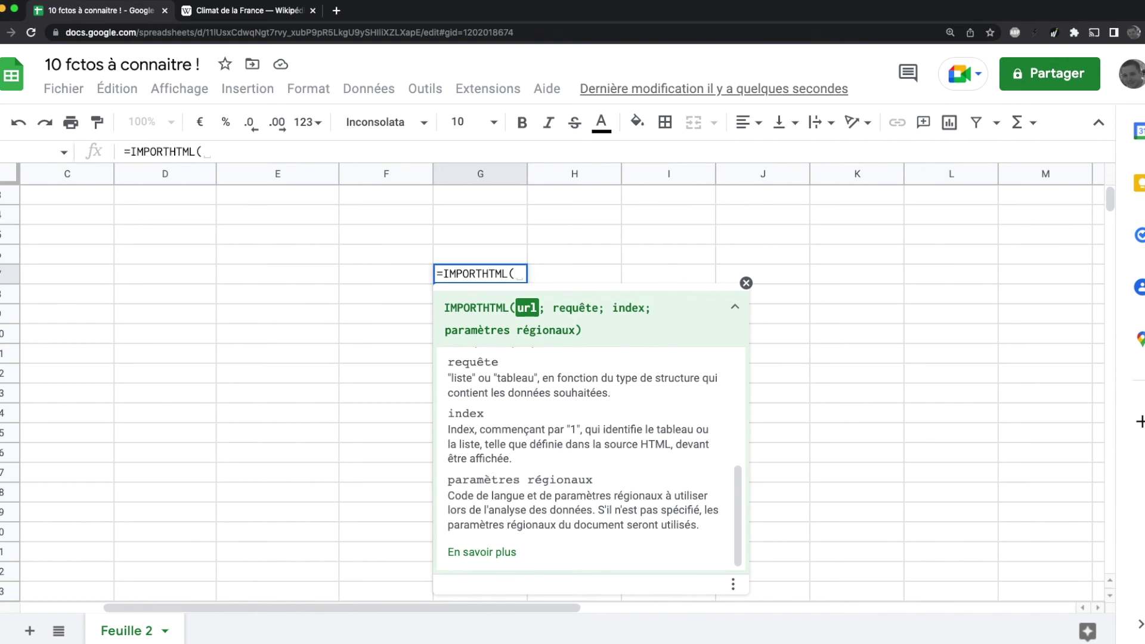
text(")
text(https://fr.wikipedia.org/wiki/Climat_de_la_France#:~:text=Les%20%C3%A9t%C3%A9s%20sont%20temp%C3%A9r%C3%A9s%2C%20la,nord%2Douest%20est%20r%C3%A9guli%C3%A8rement%20vent%C3%A9e.)
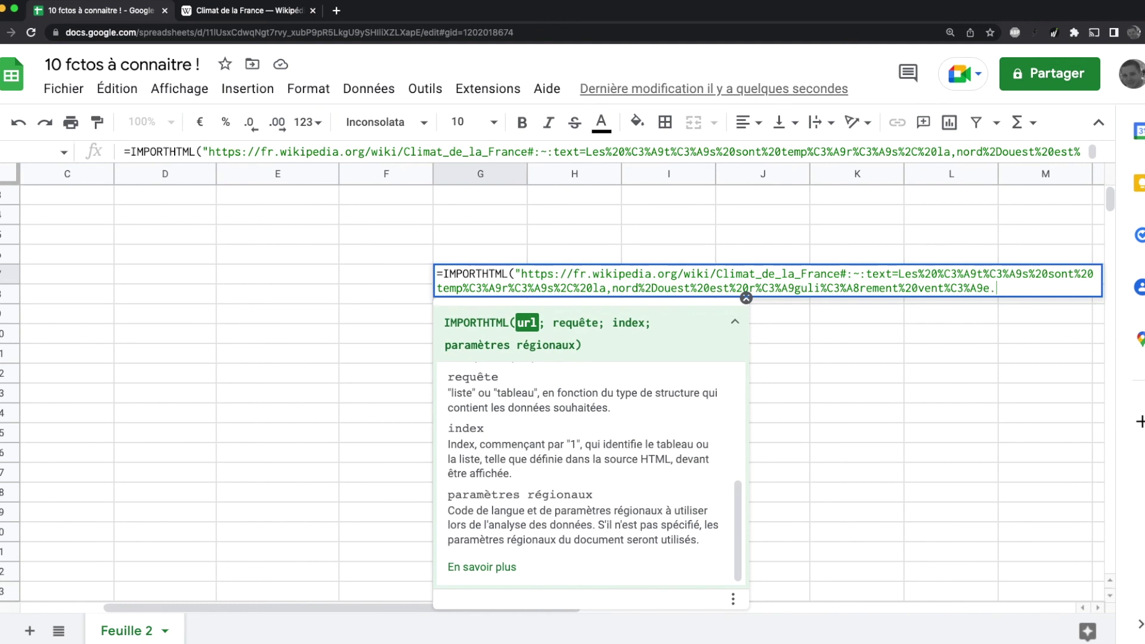
text(";)
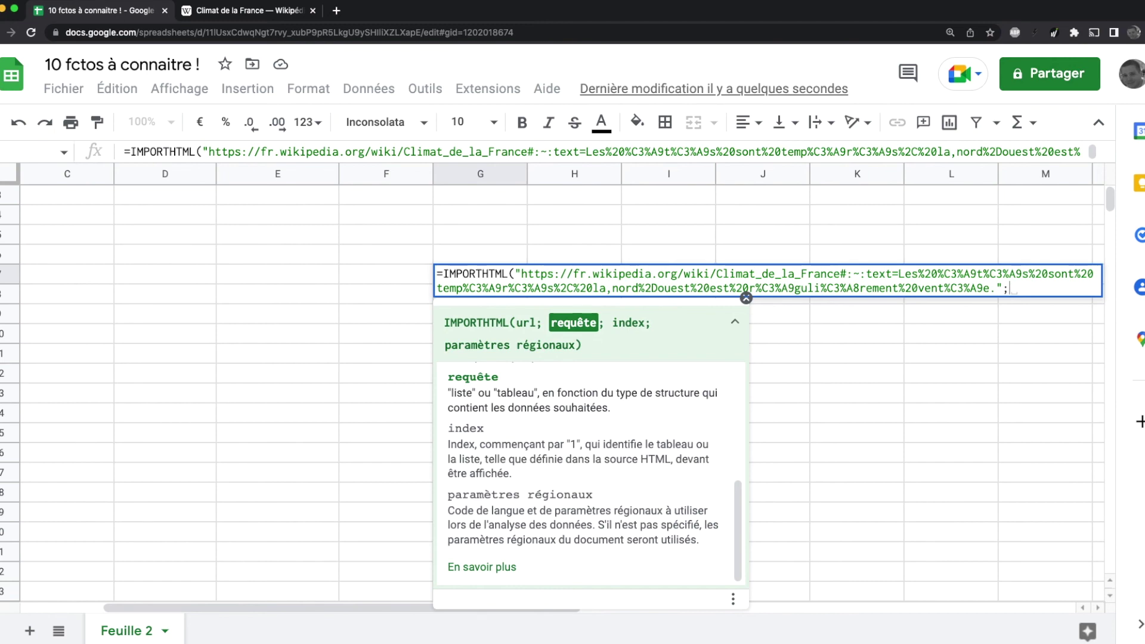
text(tab)
key(BackSpace)
key(BackSpace)
key(BackSpace)
text("tab)
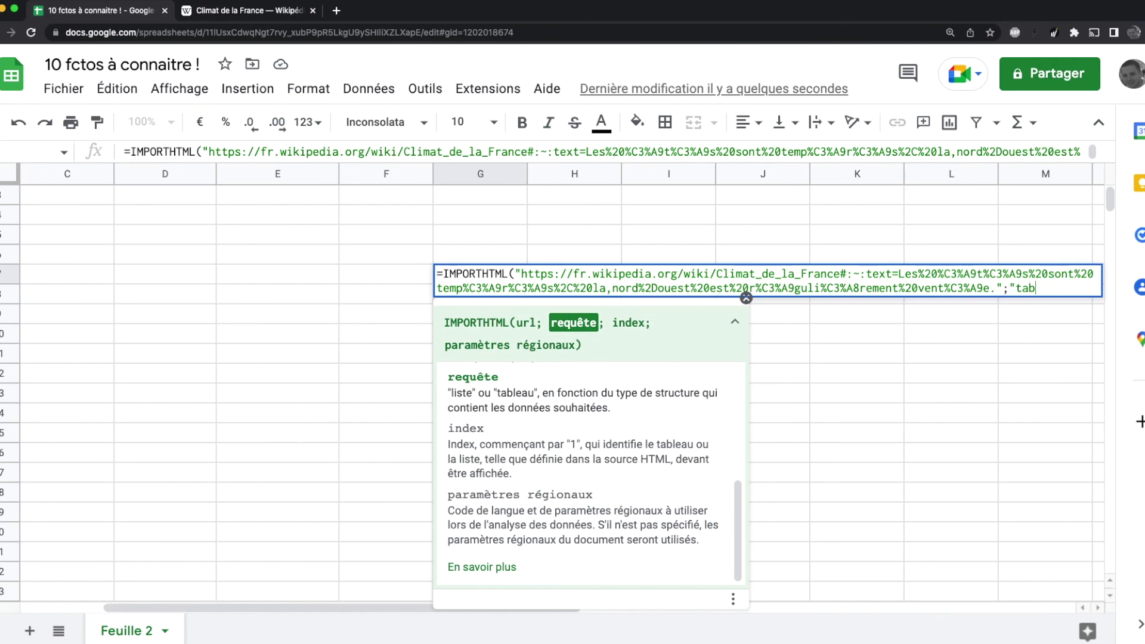
text(le"))
key(Return)
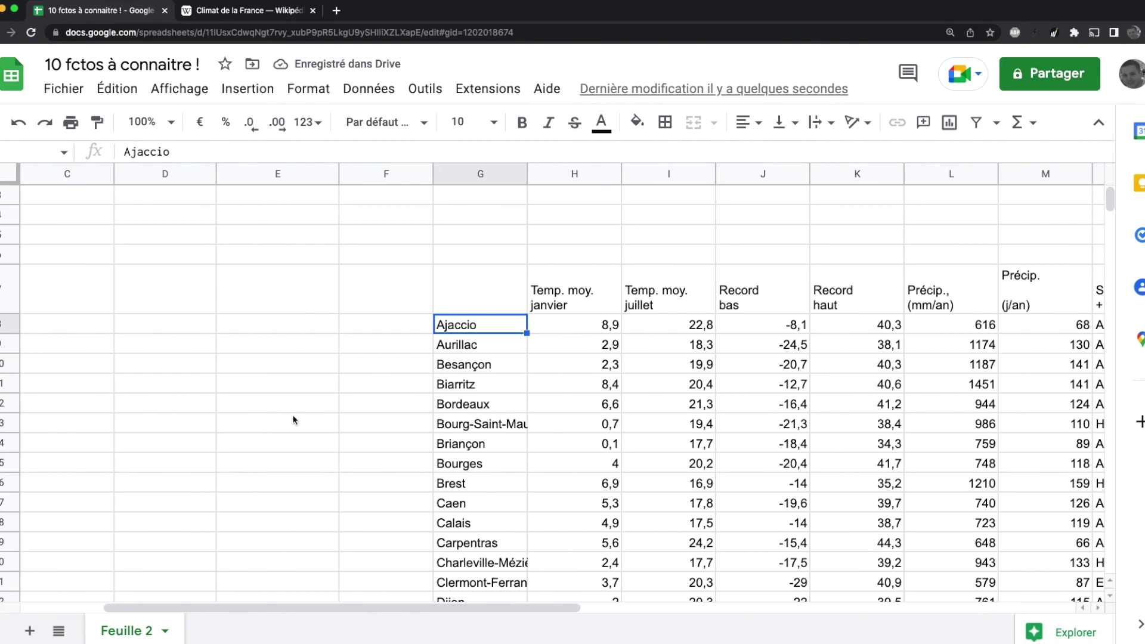
drag(153, 611, 314, 626)
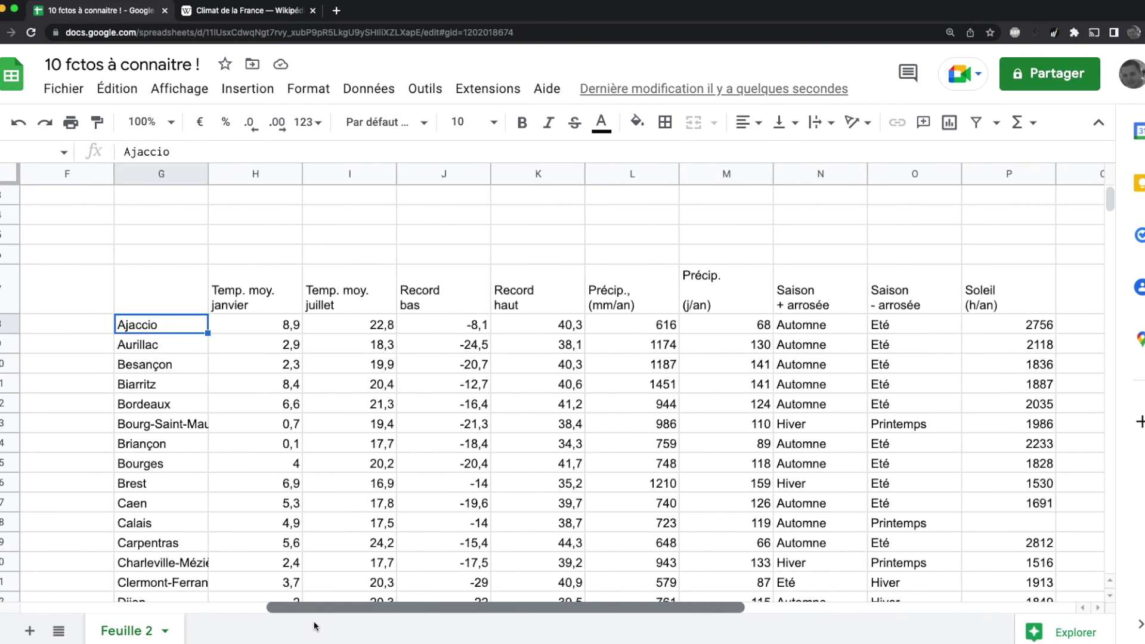
click(143, 256)
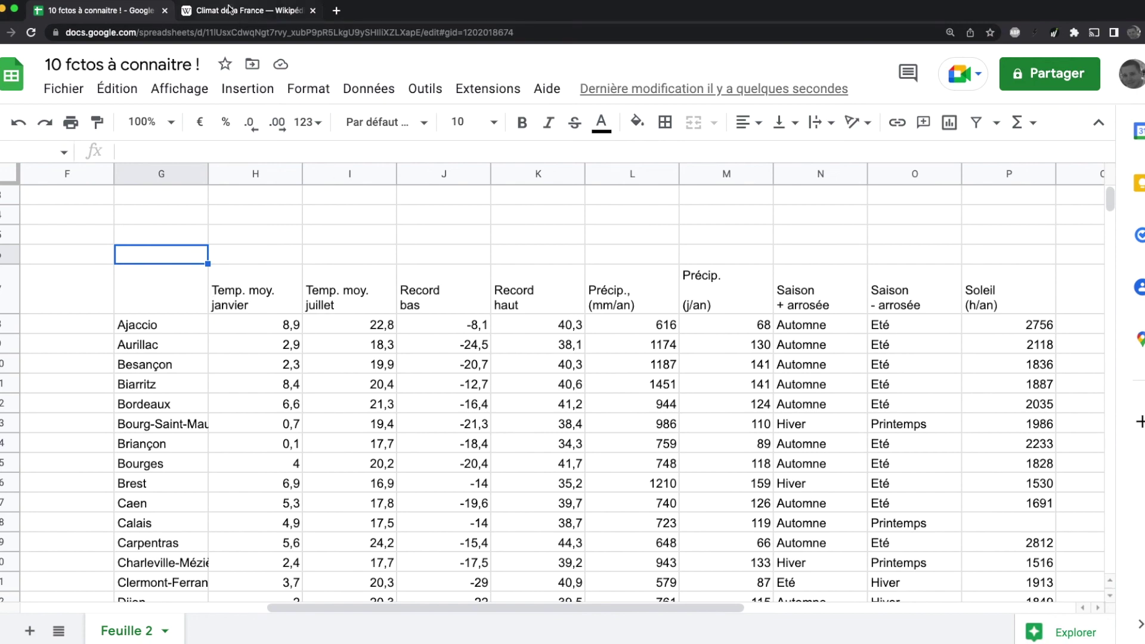
click(230, 10)
scroll(251, 307, down, 5)
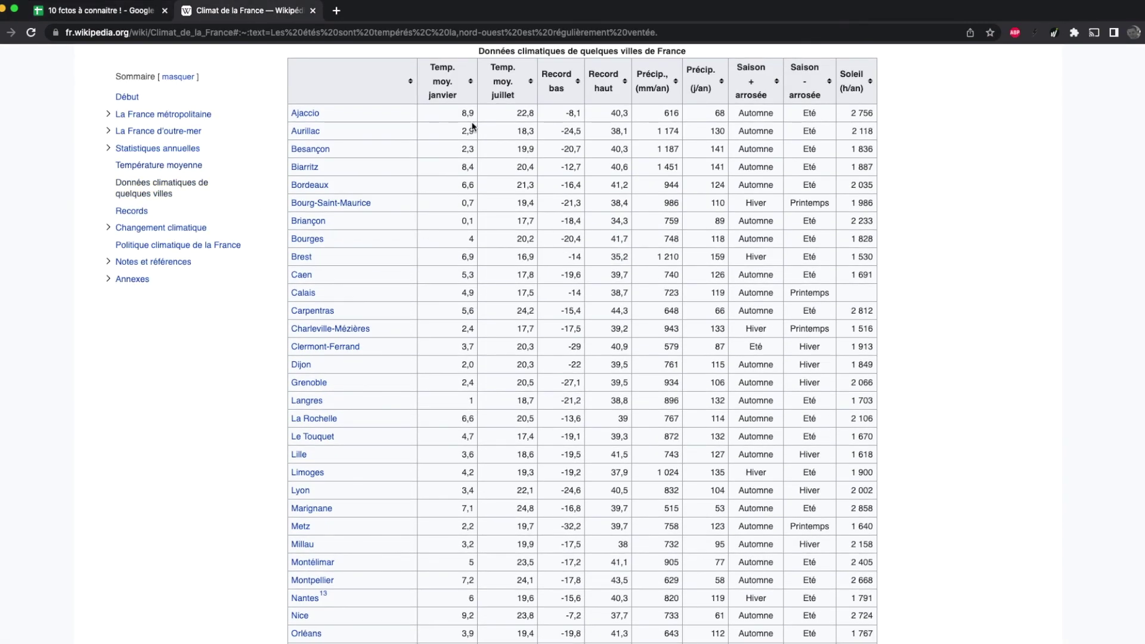
scroll(461, 421, down, 10)
scroll(335, 441, up, 17)
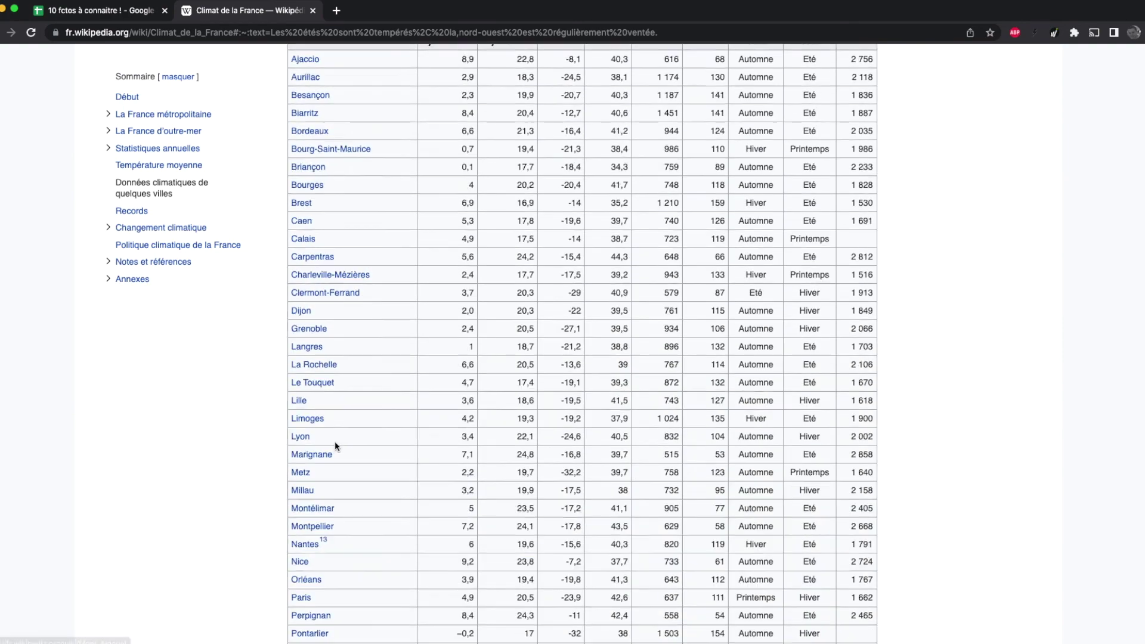
scroll(335, 442, up, 4)
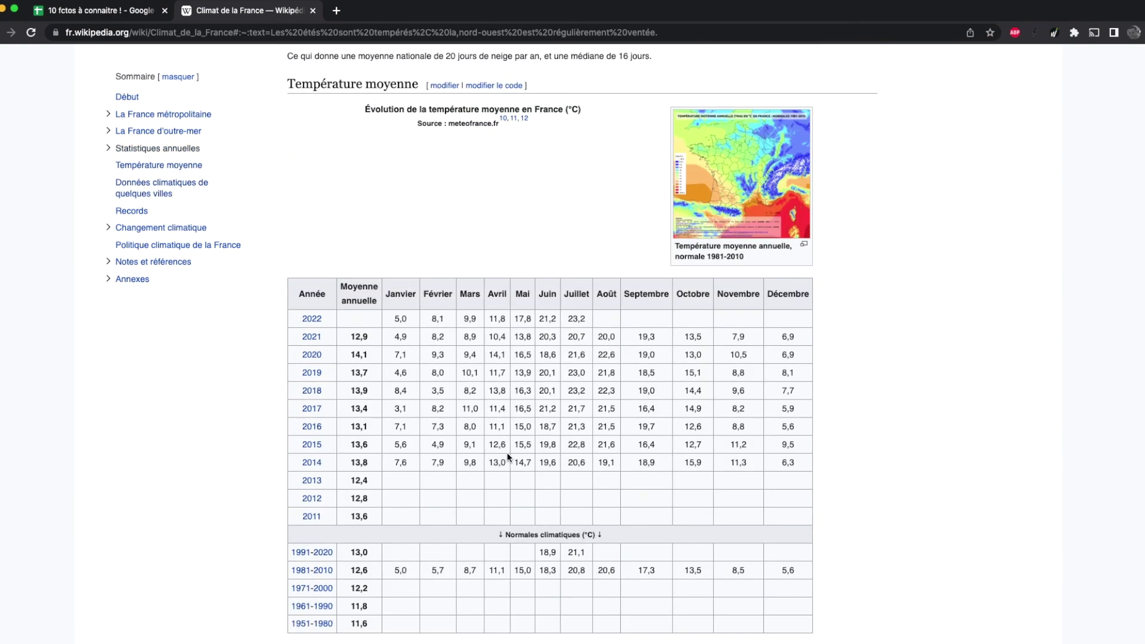
scroll(507, 453, down, 8)
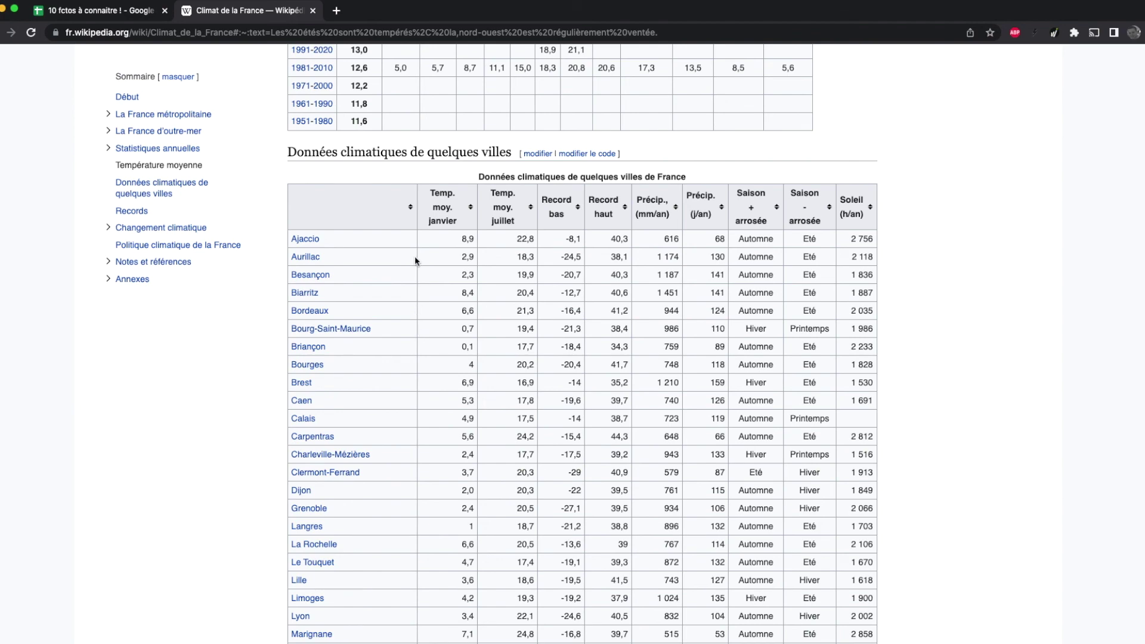
click(83, 16)
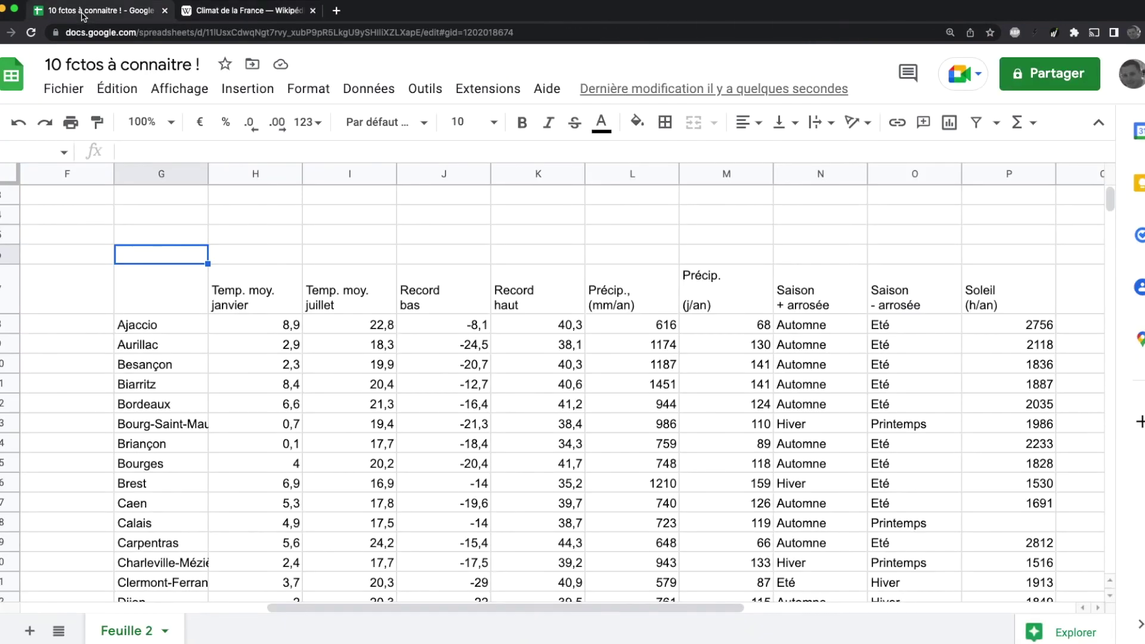
click(176, 324)
click(174, 296)
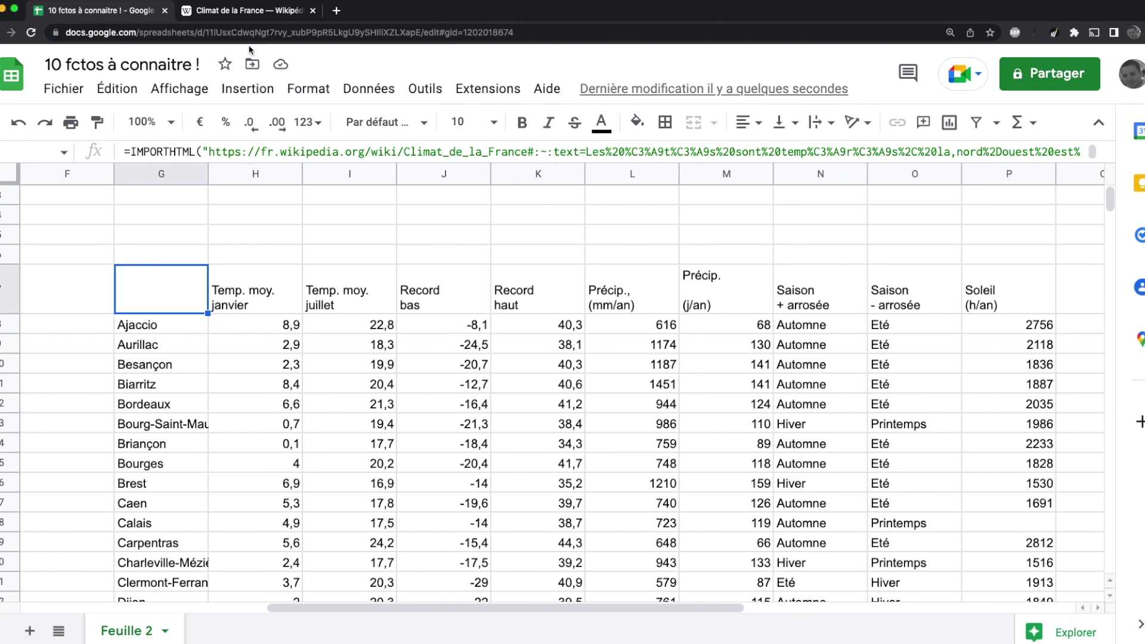
click(200, 14)
scroll(567, 305, up, 6)
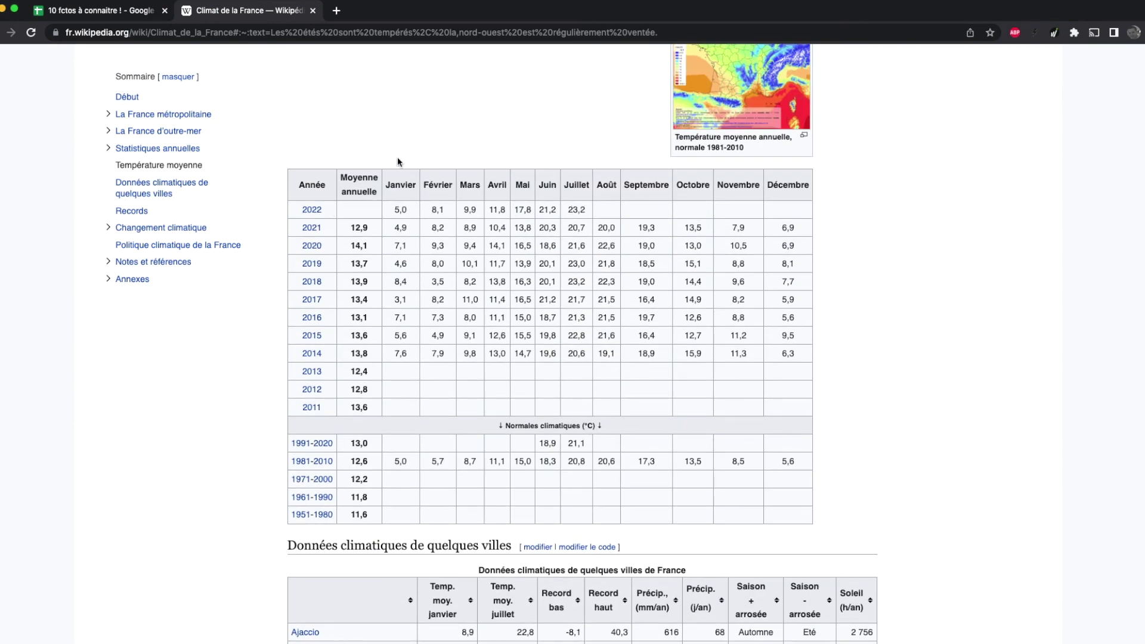
click(137, 18)
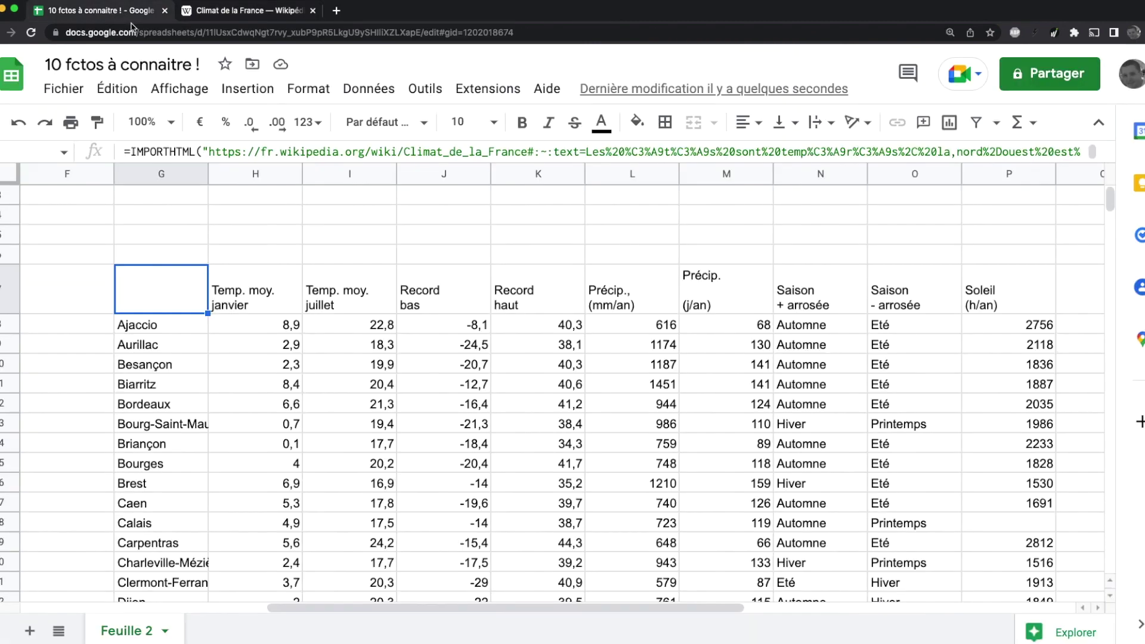
Step: Add ;1 as the table index to the IMPORTHTML formula in G7, then verify against Wikipedia's yearly temperature table
click(375, 154)
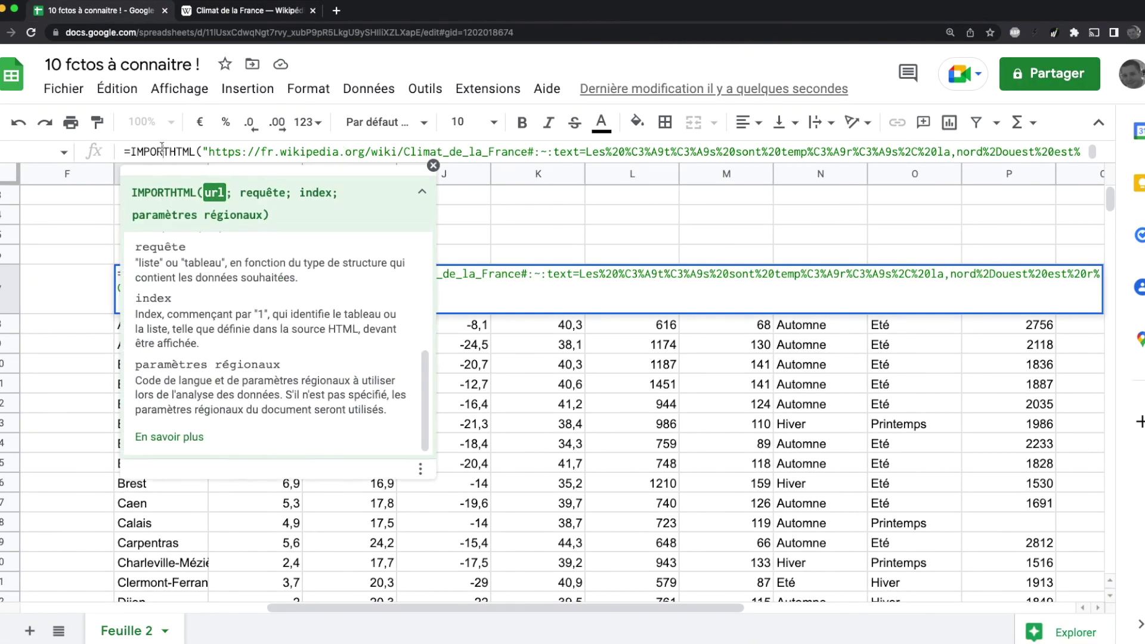
click(502, 287)
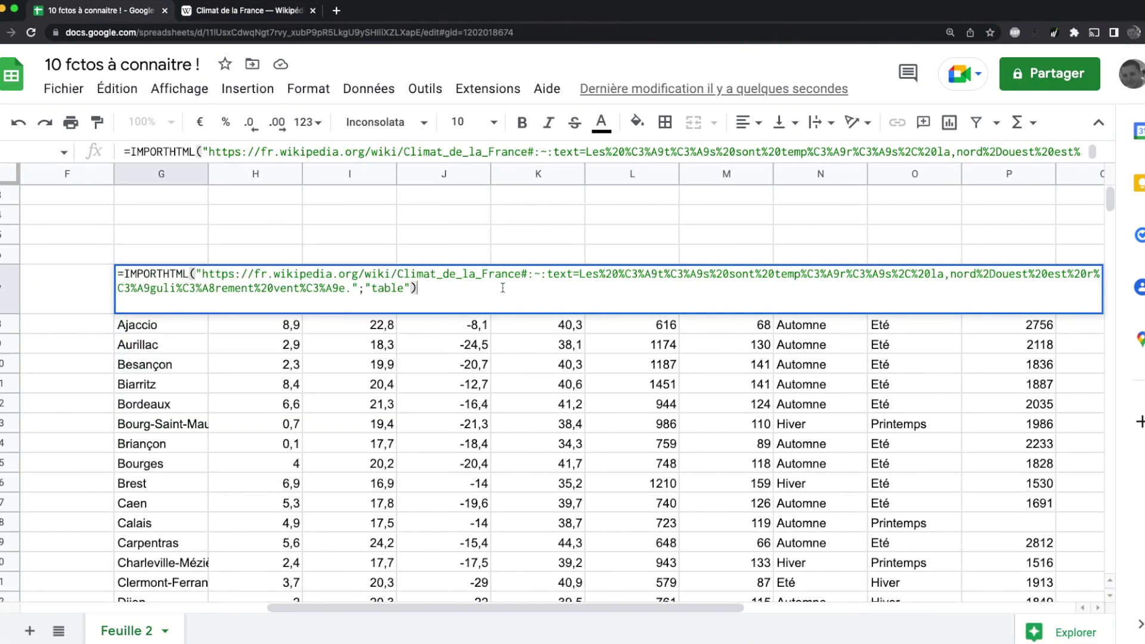
click(413, 288)
text(;)
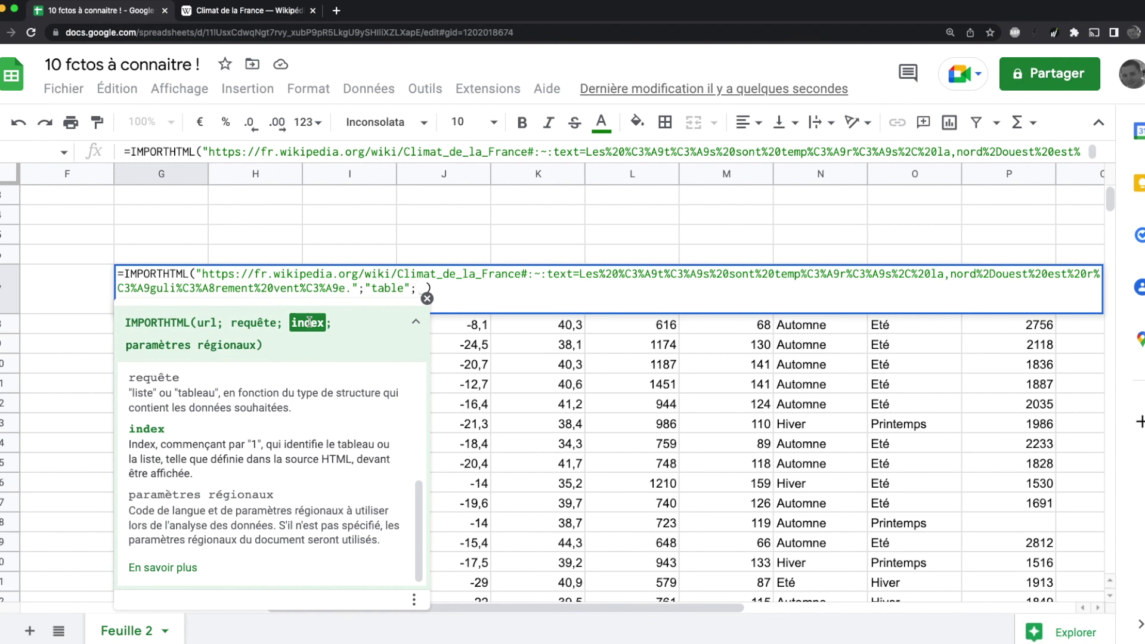
text(1)
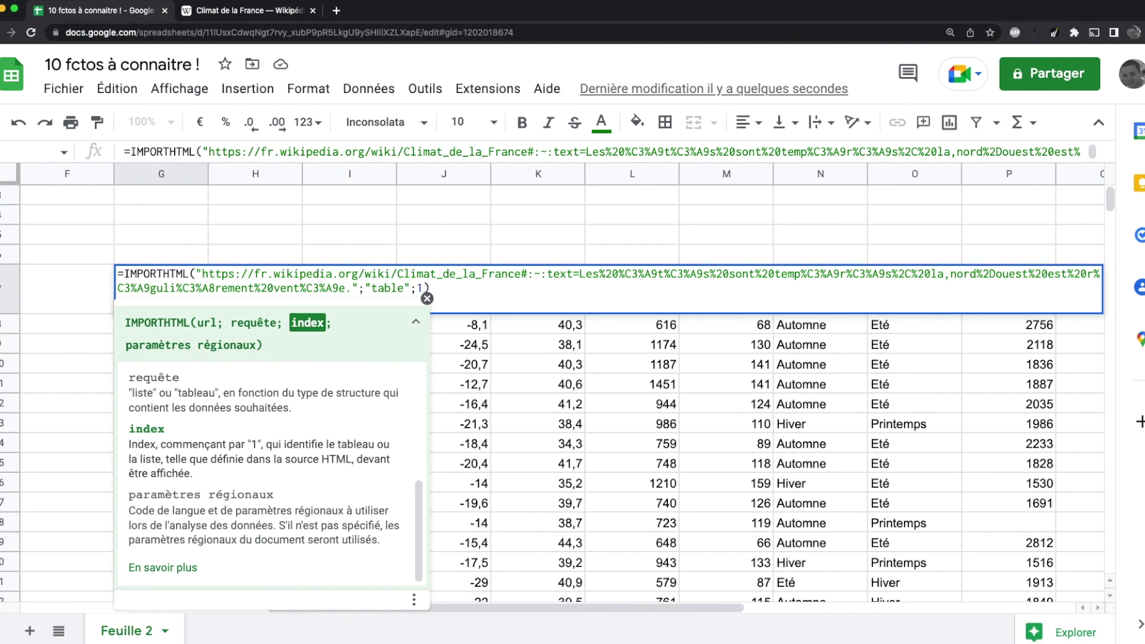
key(Return)
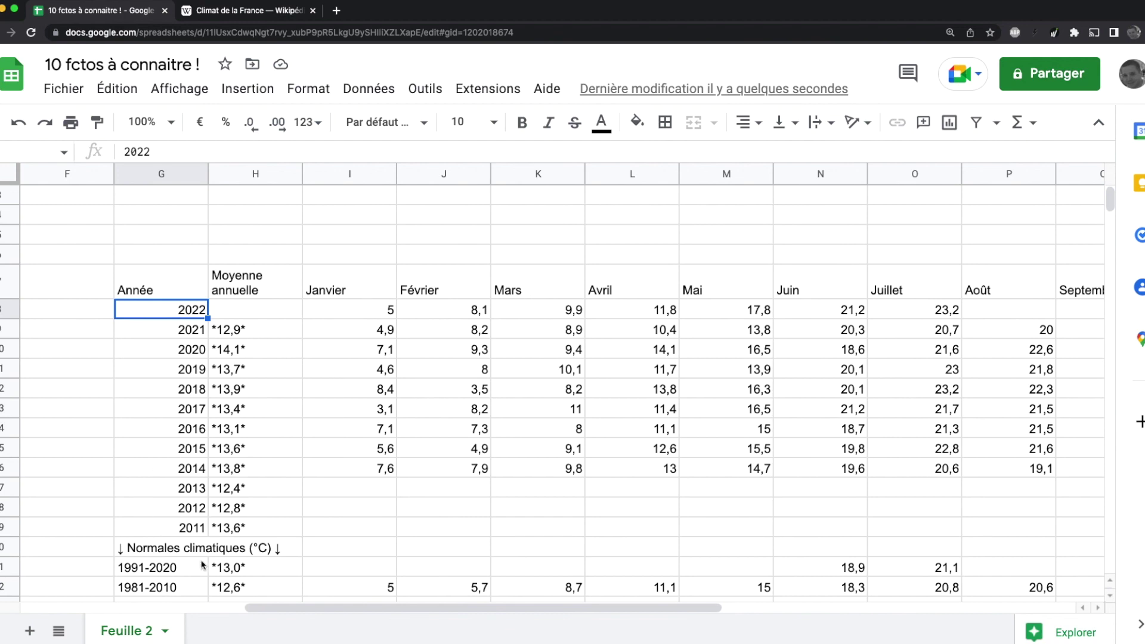
click(225, 14)
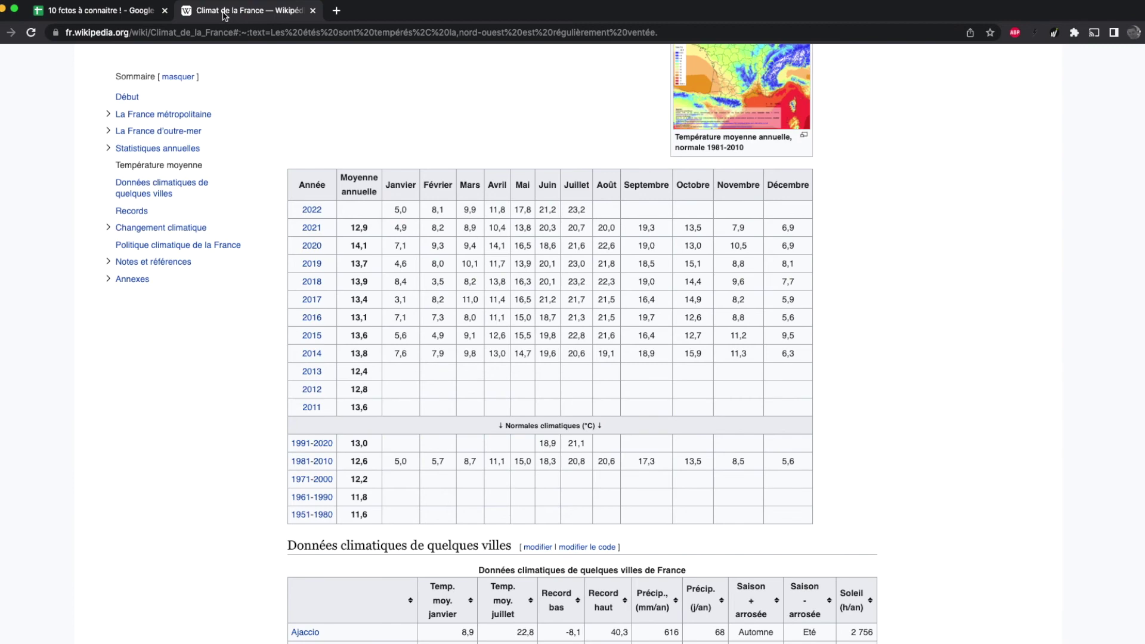
click(100, 13)
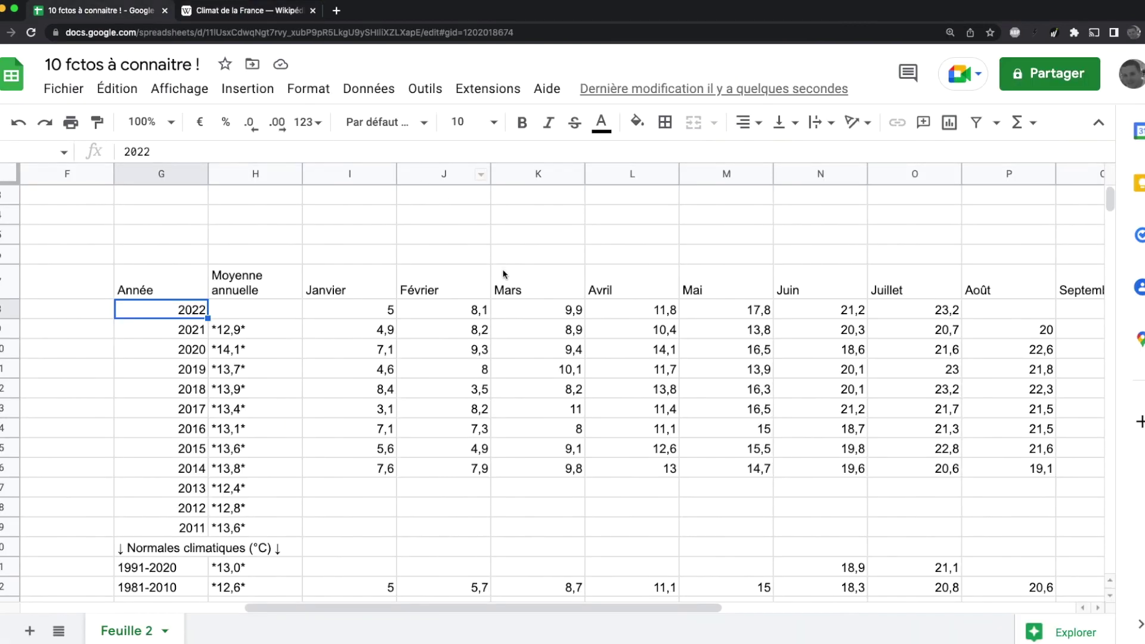